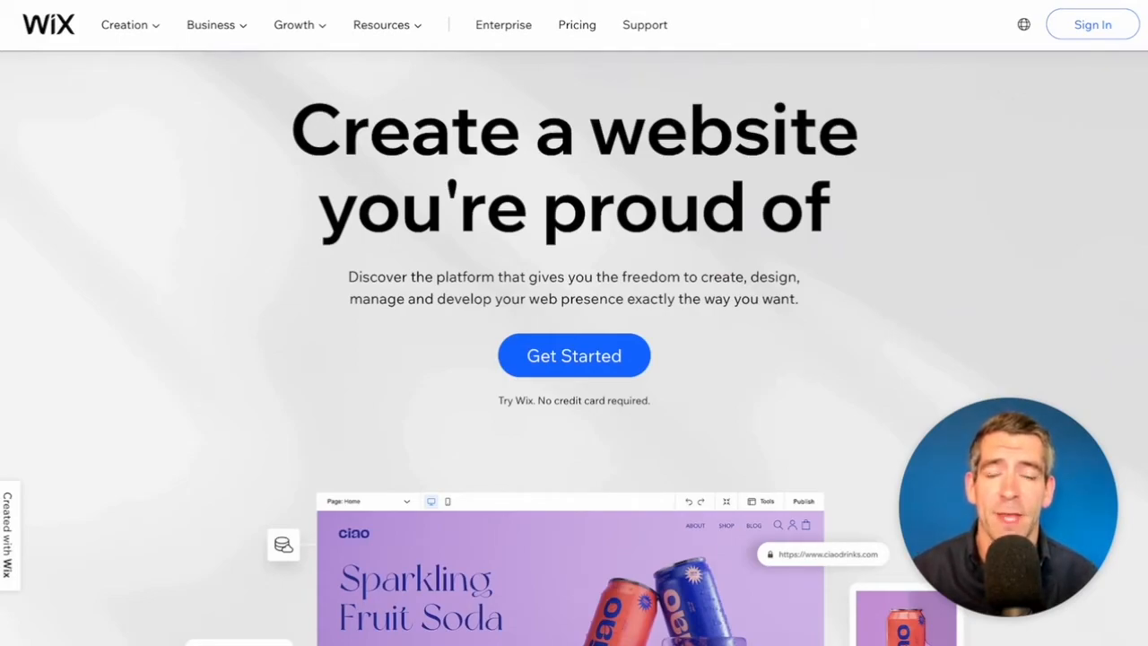
Step: Start creating a website from the homepage and sign up for a new account with Google
{"action": "scroll", "coordinate": [574, 359], "scroll_direction": "down", "scroll_amount": 5}
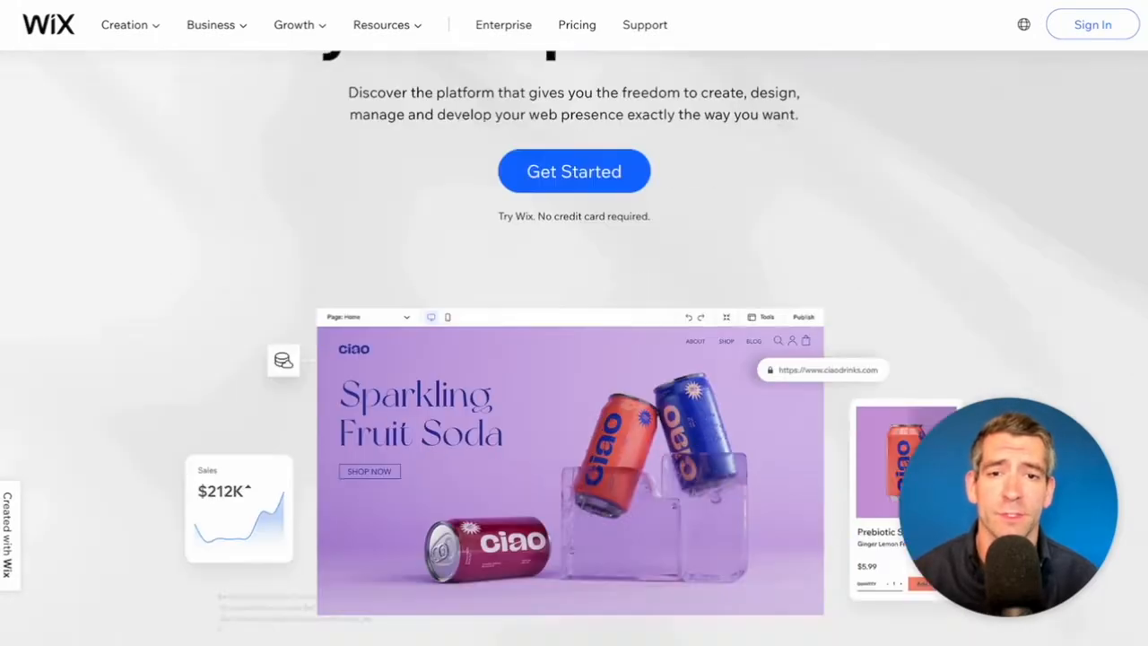
{"action": "scroll", "coordinate": [574, 359], "scroll_direction": "down", "scroll_amount": 10}
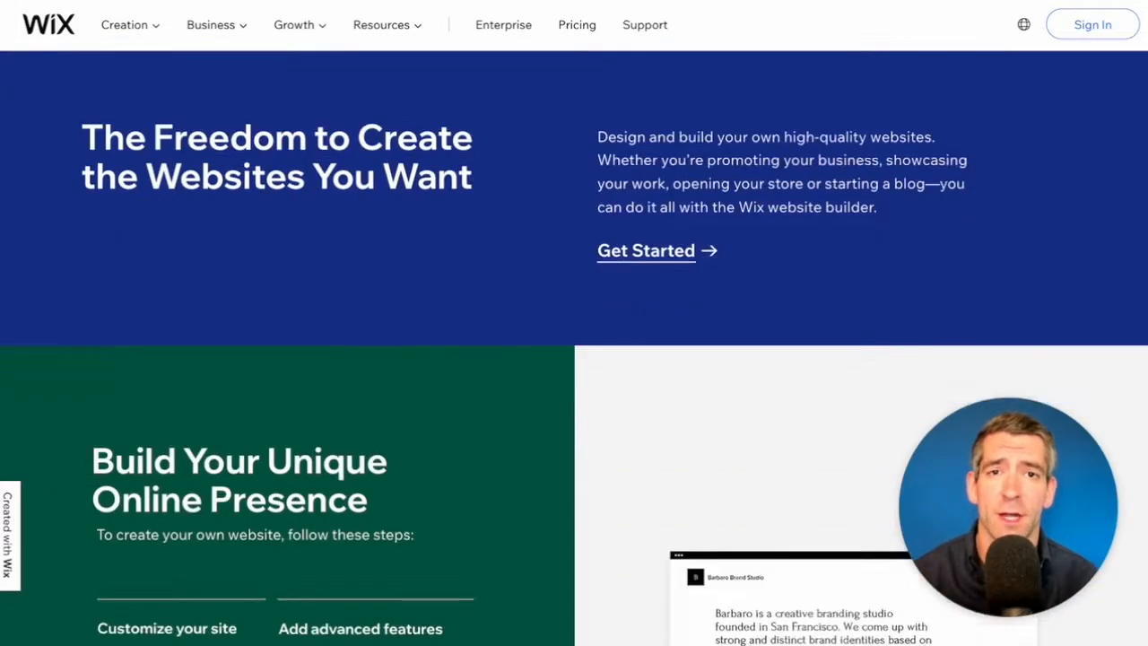
{"action": "scroll", "coordinate": [574, 359], "scroll_direction": "down", "scroll_amount": 11}
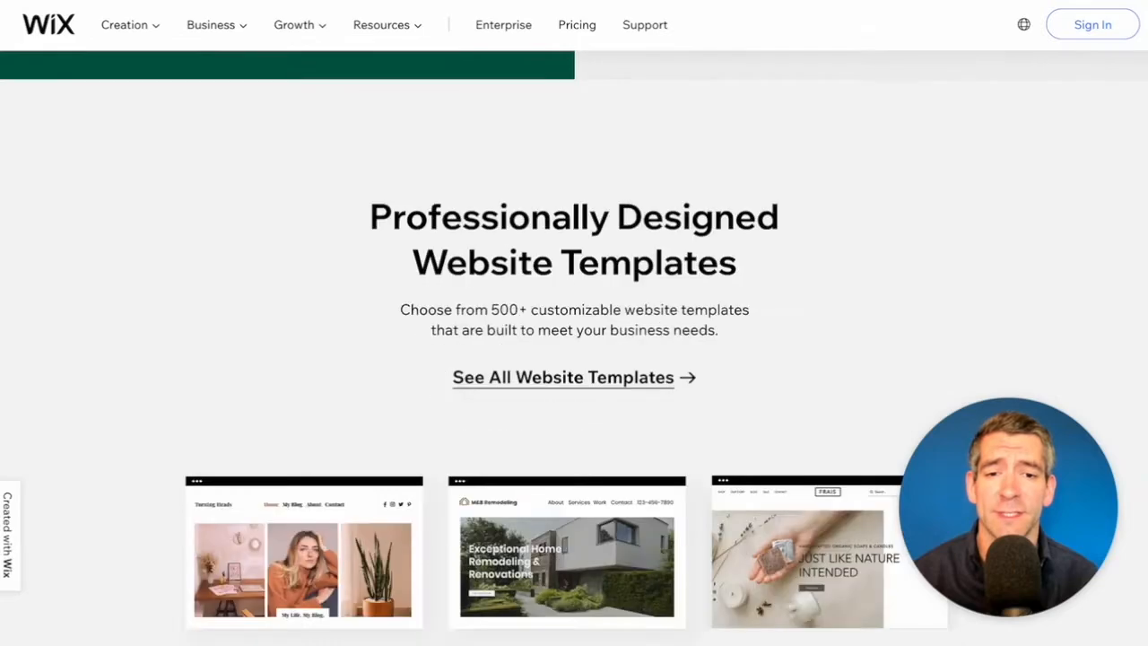
{"action": "scroll", "coordinate": [575, 358], "scroll_direction": "up", "scroll_amount": 20}
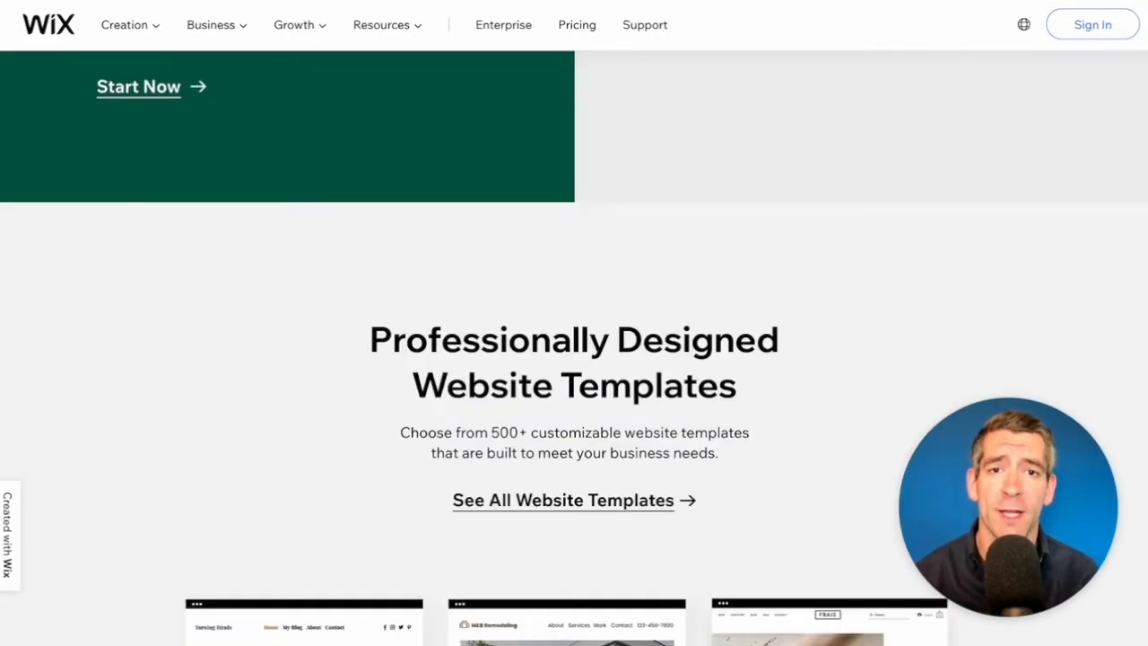
{"action": "scroll", "coordinate": [574, 359], "scroll_direction": "up", "scroll_amount": 3}
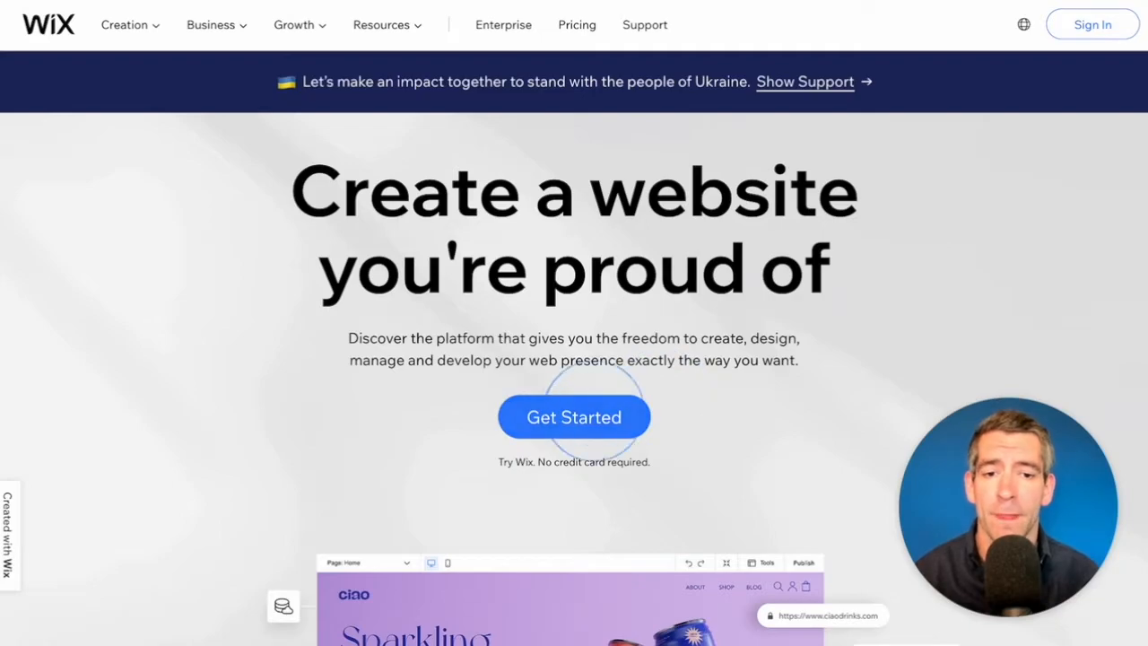
{"action": "left_click", "coordinate": [574, 417]}
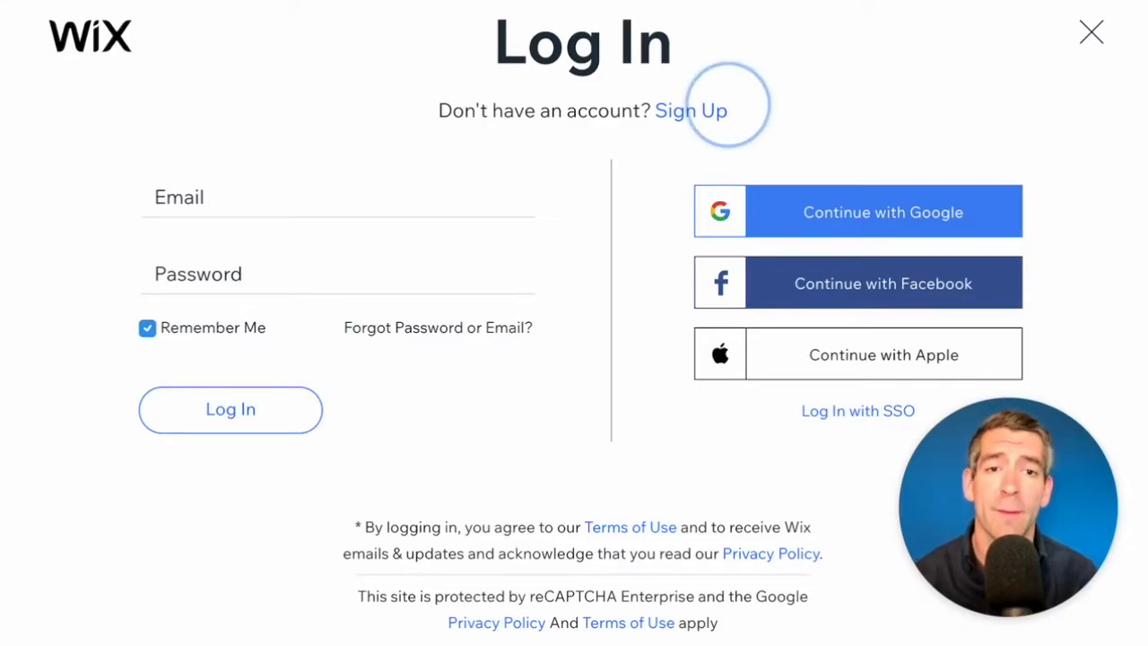
{"action": "left_click", "coordinate": [698, 110]}
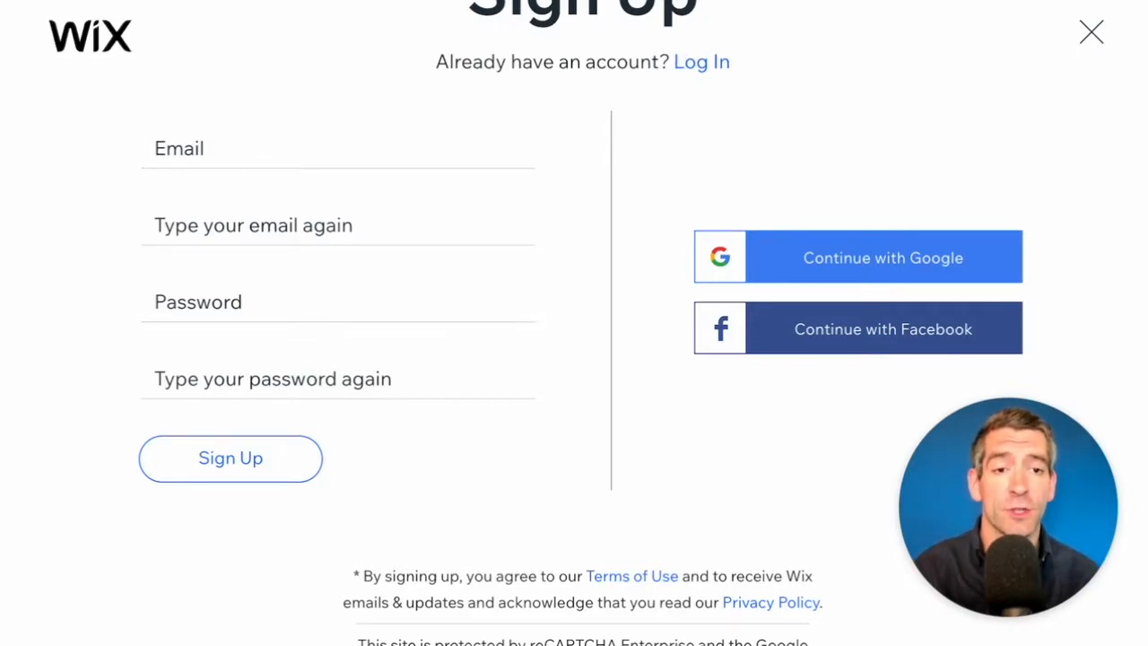
{"action": "left_click", "coordinate": [870, 235]}
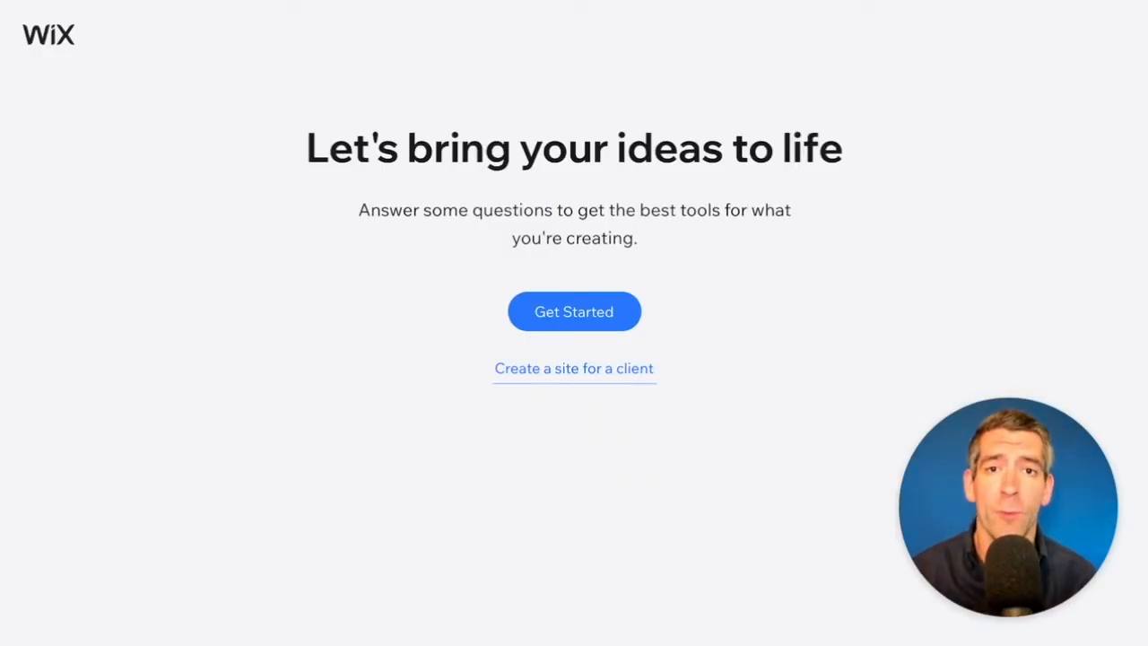
Step: Begin the setup questionnaire and choose Online Store as the kind of website to create
{"action": "left_click", "coordinate": [574, 311]}
{"action": "left_click", "coordinate": [554, 300]}
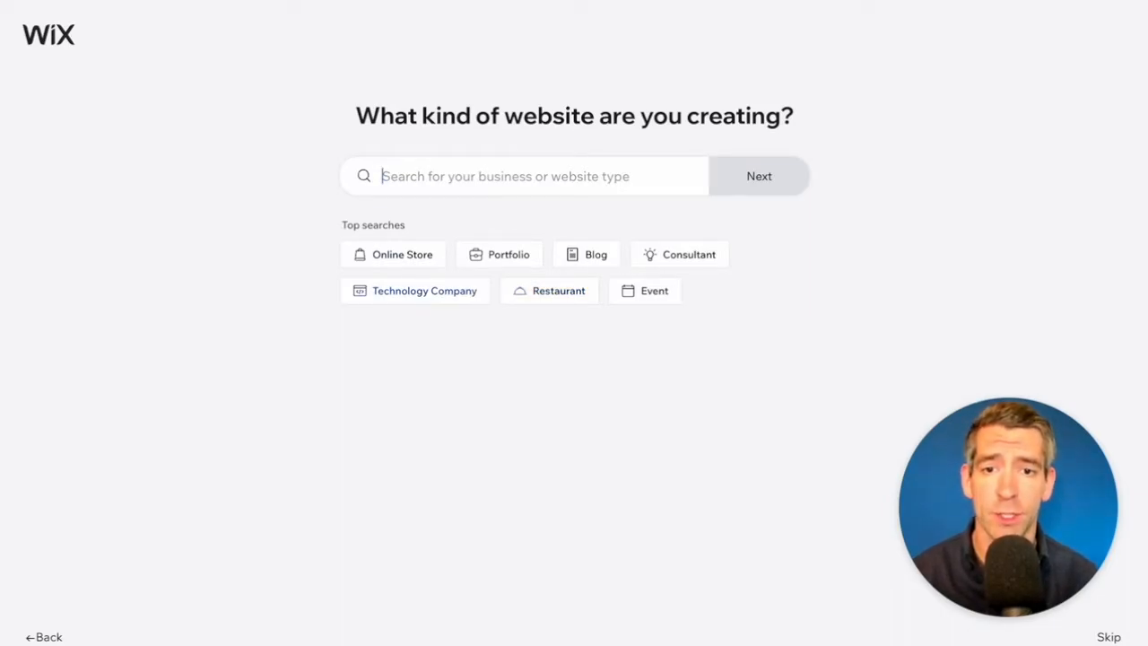
{"action": "left_click", "coordinate": [422, 254]}
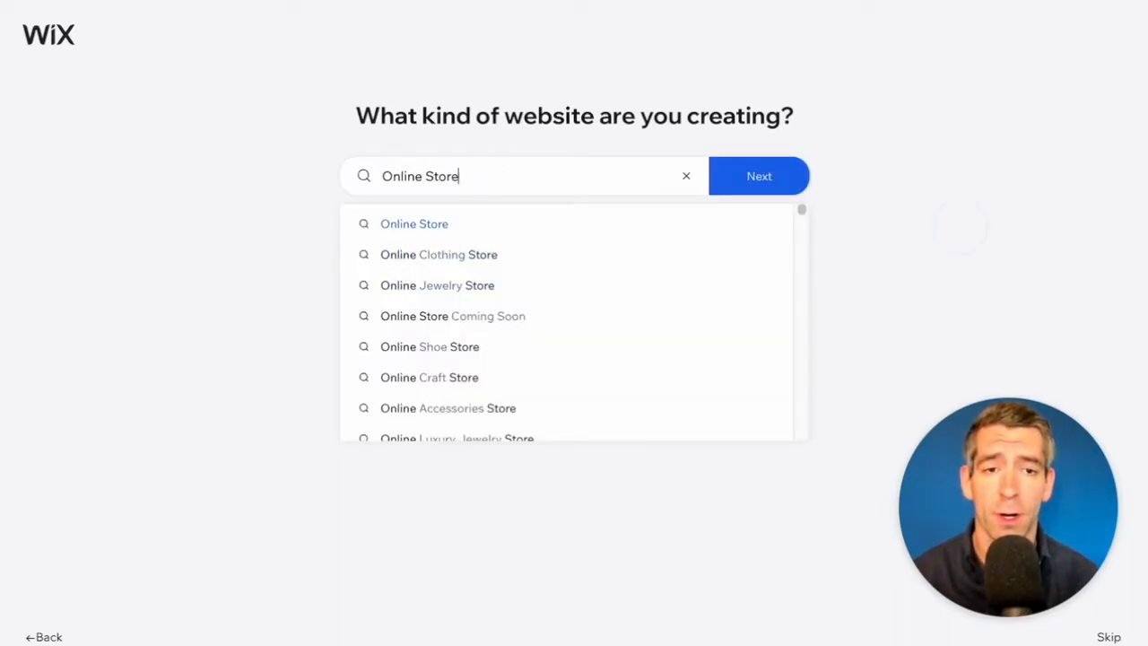
{"action": "left_click", "coordinate": [422, 225]}
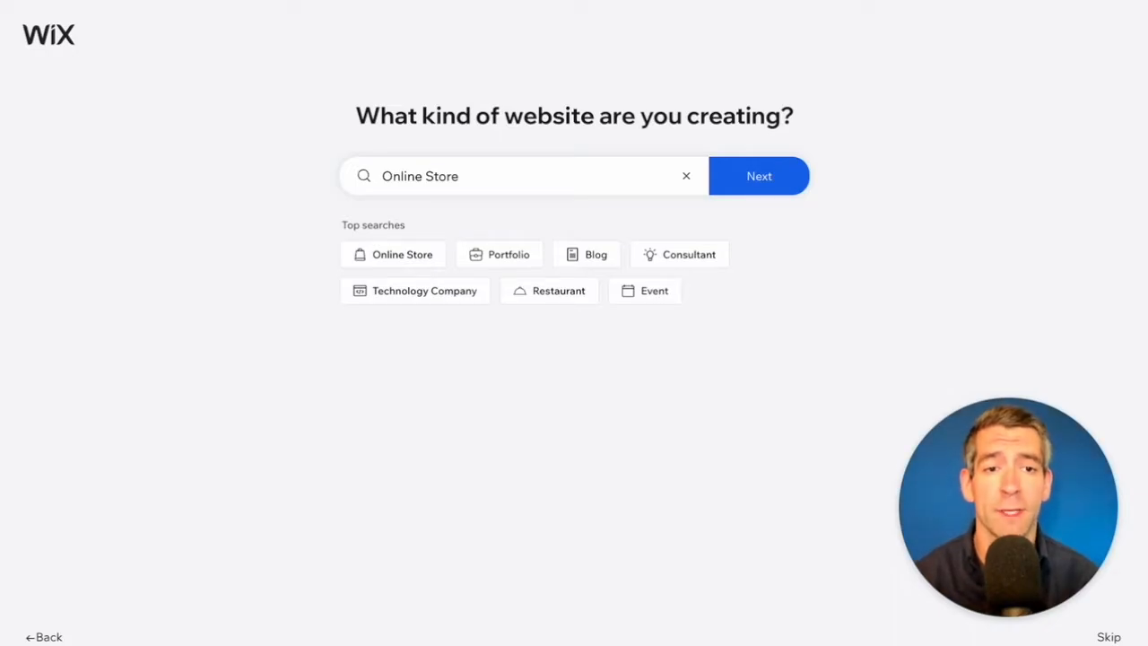
{"action": "left_click", "coordinate": [764, 176]}
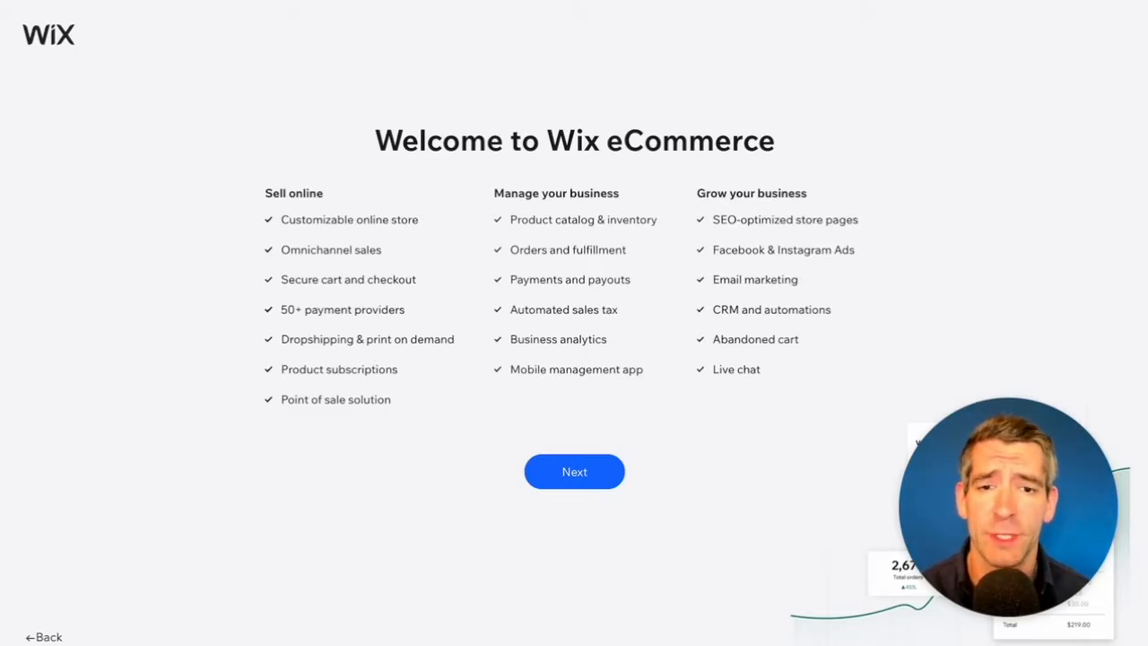
Step: Continue past the eCommerce feature overview and name the store "Clark's Shoe Store"
{"action": "left_click", "coordinate": [587, 200]}
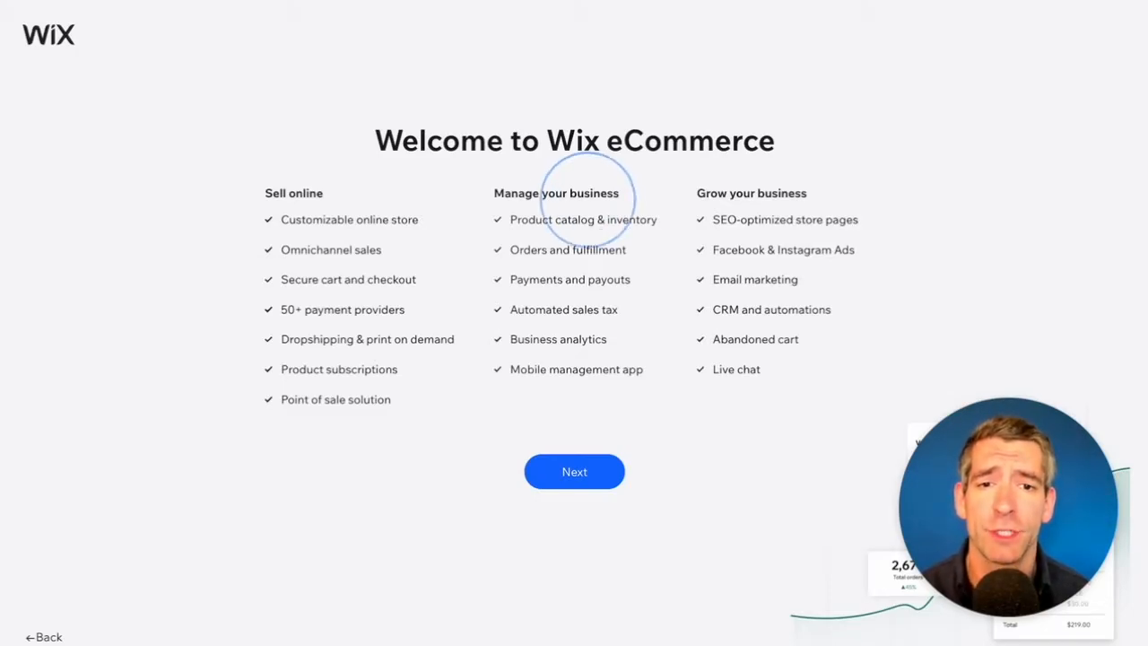
{"action": "left_click", "coordinate": [740, 197]}
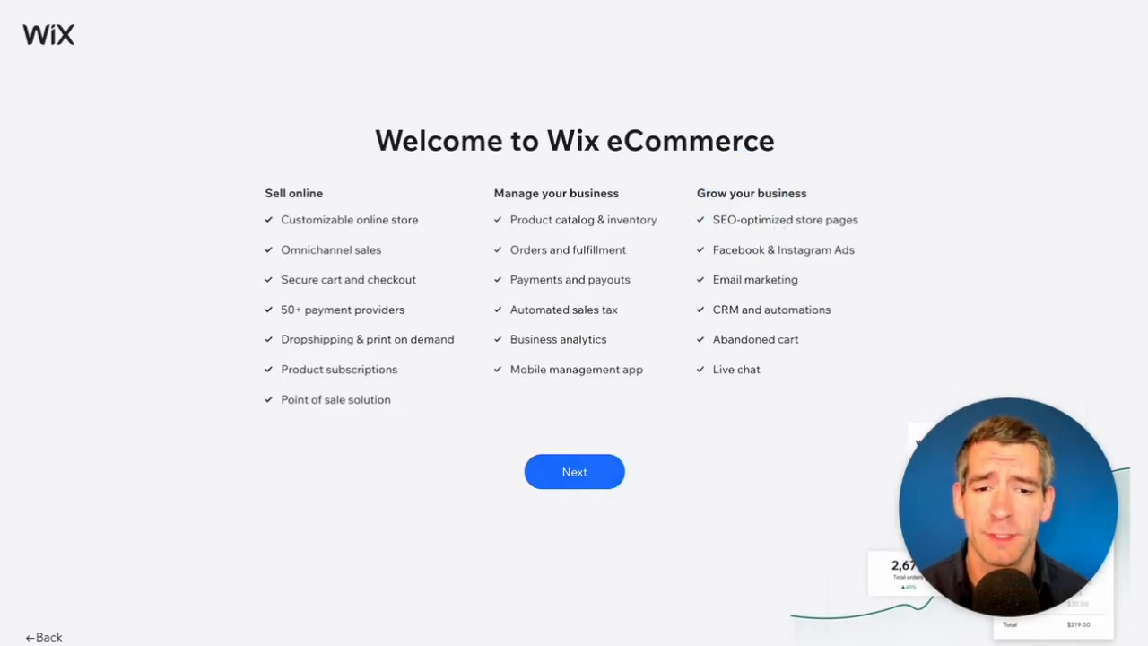
{"action": "left_click", "coordinate": [574, 472]}
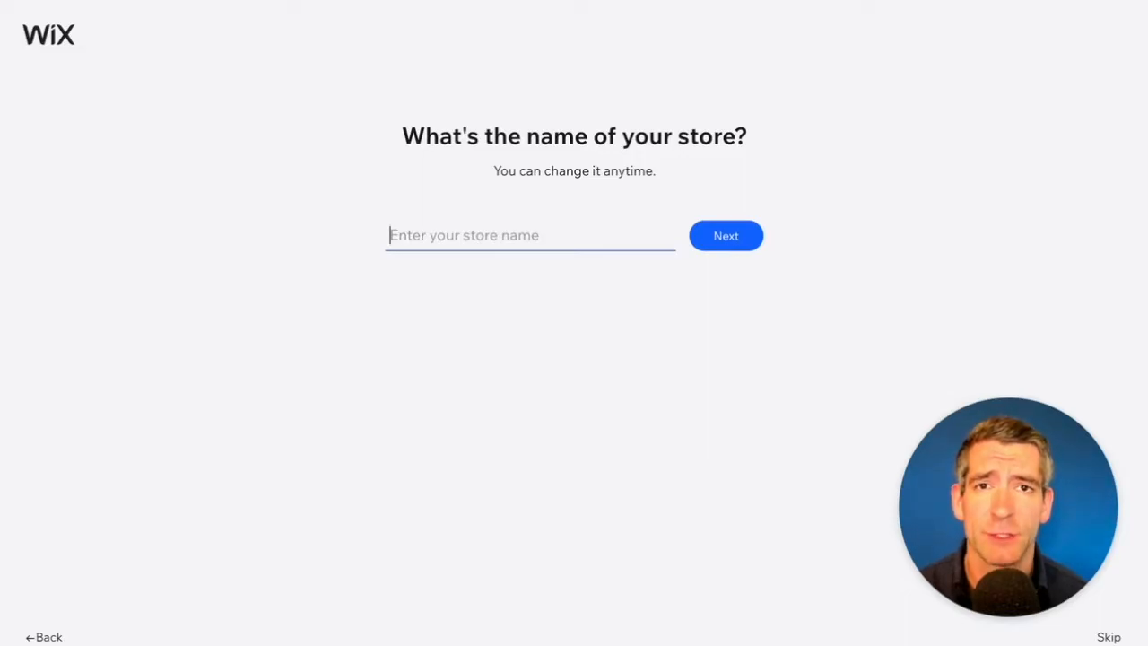
{"action": "type", "text": "Clark's Shoe Store"}
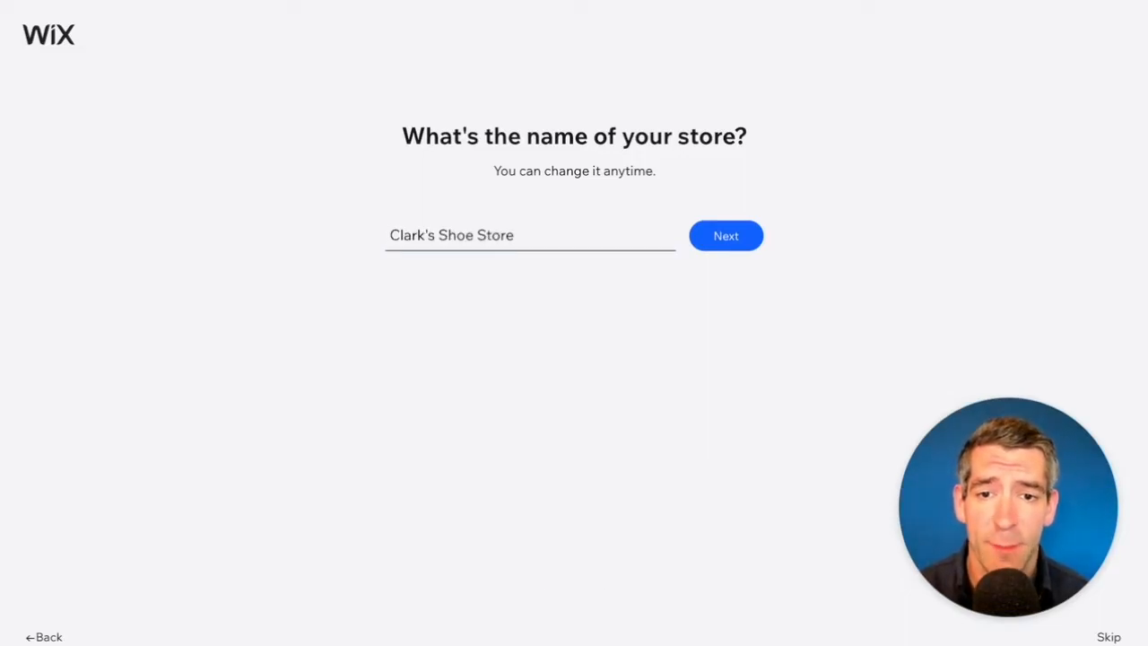
{"action": "left_click", "coordinate": [738, 235]}
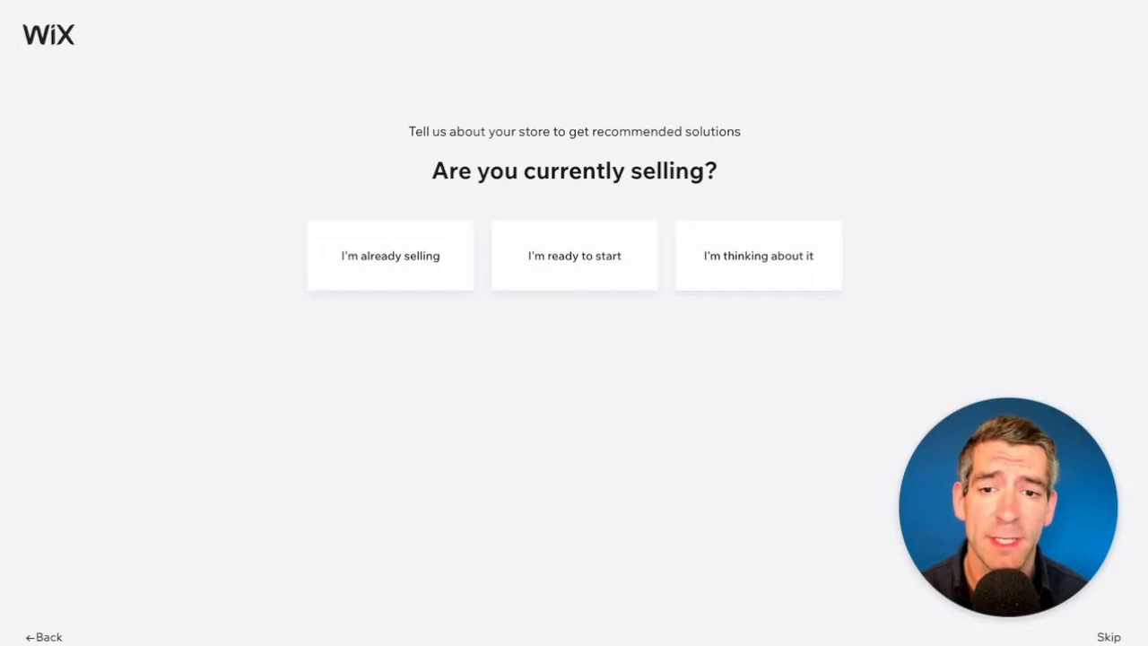
Step: Answer "I'm ready to start" for the current selling status and 1-9 for the number of opening products
{"action": "left_click", "coordinate": [391, 256]}
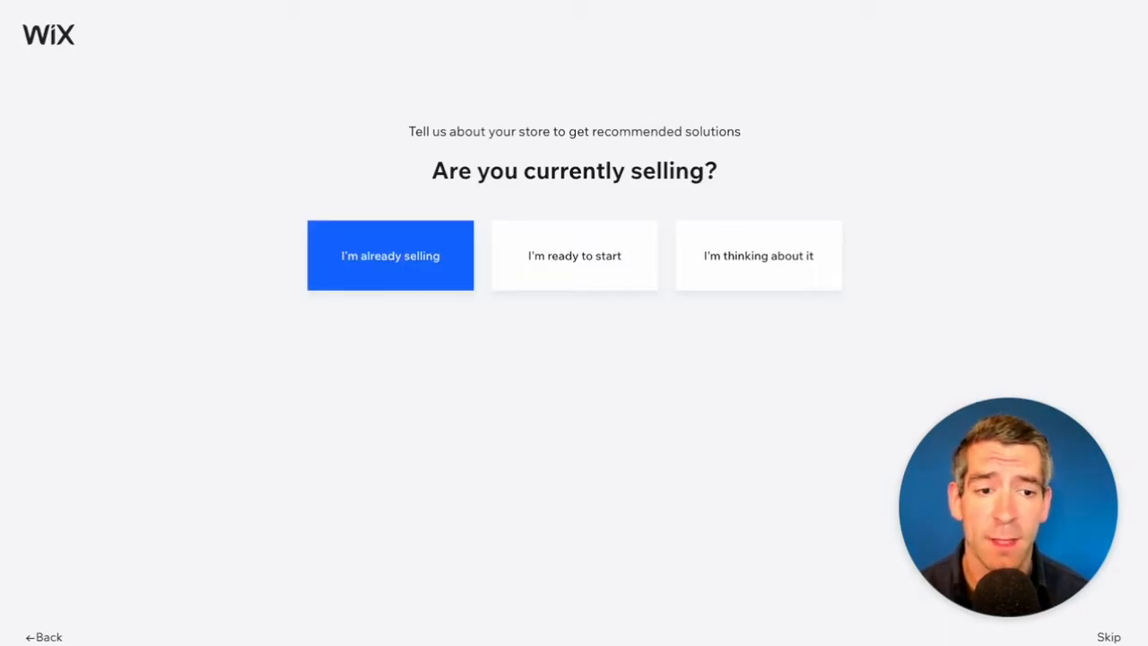
{"action": "left_click", "coordinate": [574, 255]}
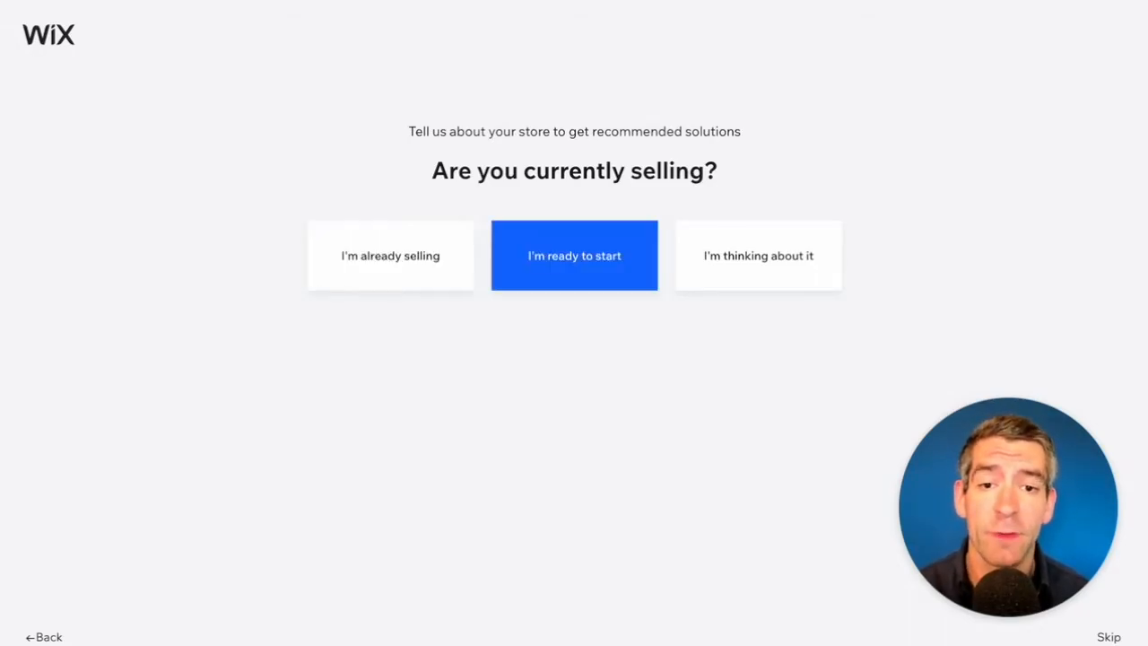
{"action": "left_click", "coordinate": [758, 256]}
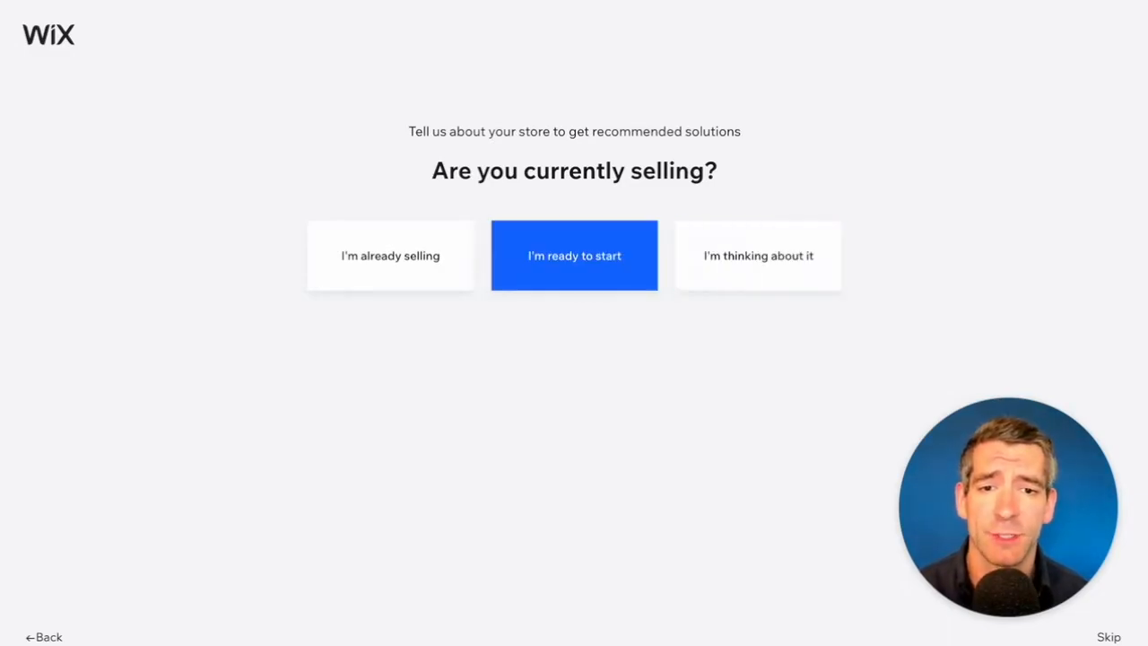
{"action": "left_click", "coordinate": [649, 260]}
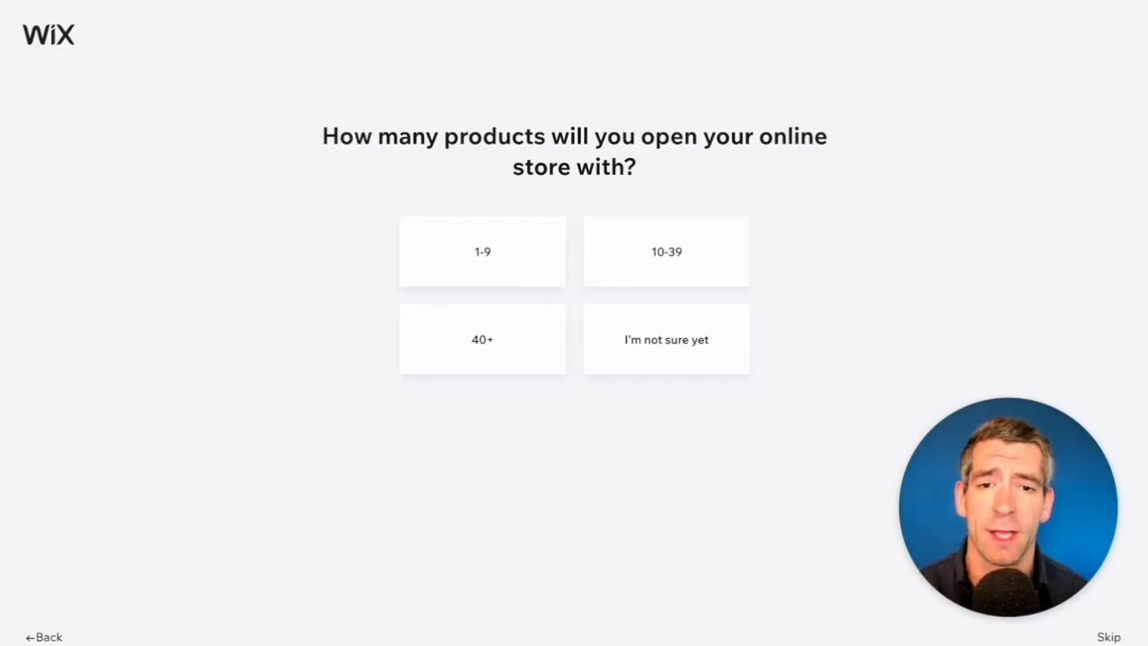
{"action": "left_click", "coordinate": [483, 252]}
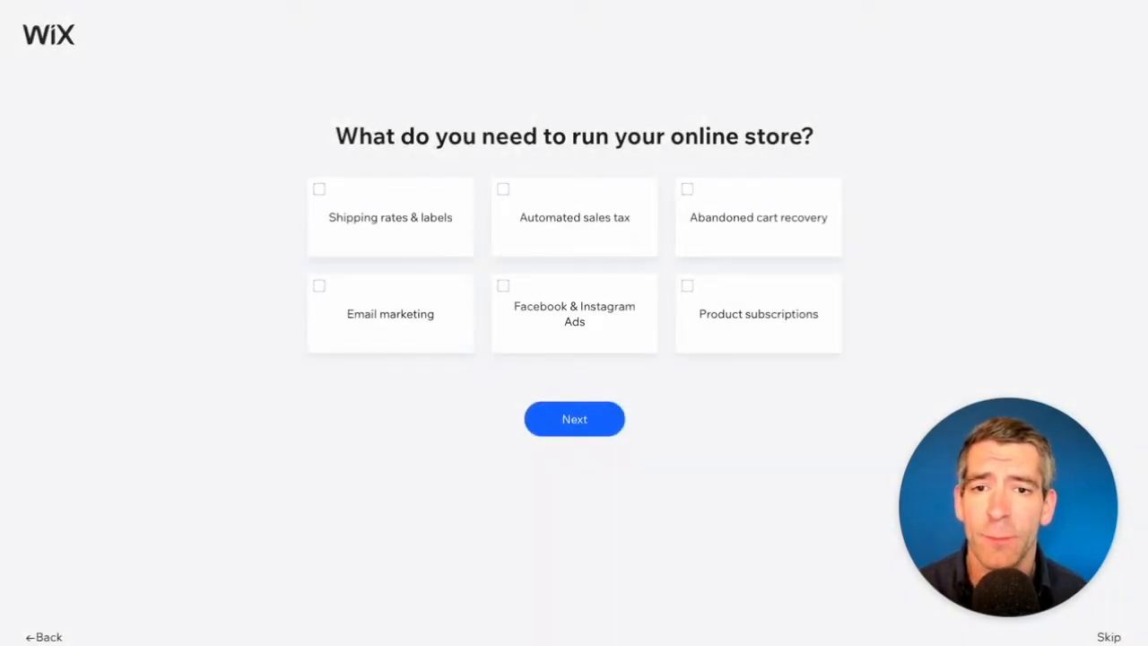
Step: Select shipping rates & labels, automated sales tax, abandoned cart recovery, email marketing, Facebook & Instagram Ads and product subscriptions as store needs, then continue
{"action": "left_click_drag", "start_coordinate": [372, 137], "coordinate": [723, 140]}
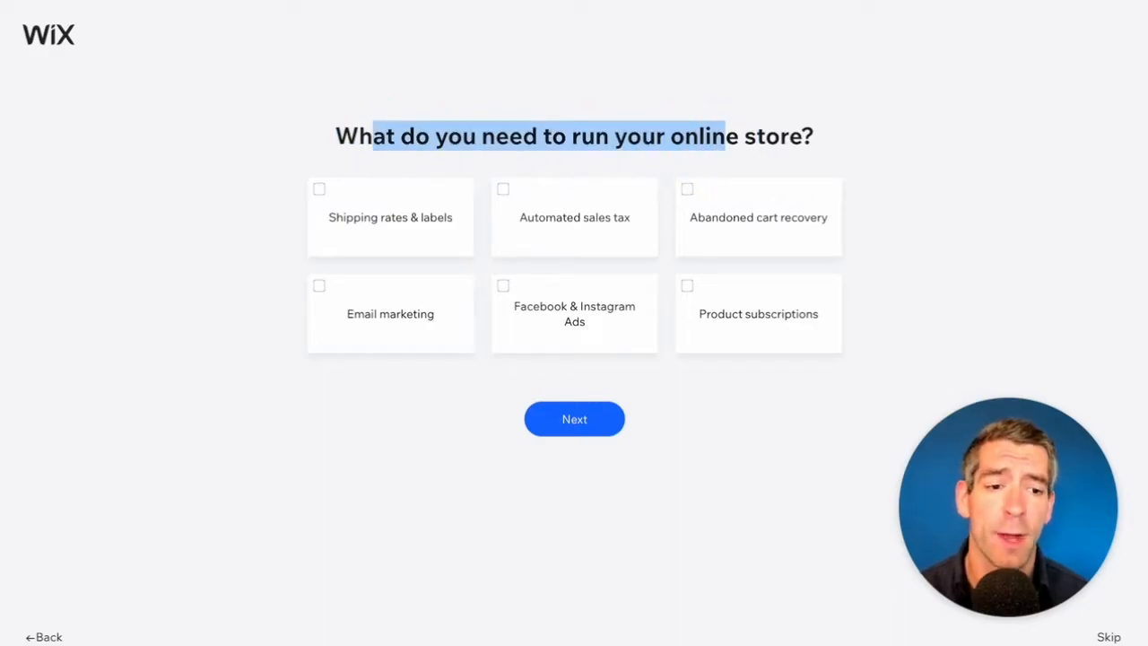
{"action": "left_click", "coordinate": [870, 140]}
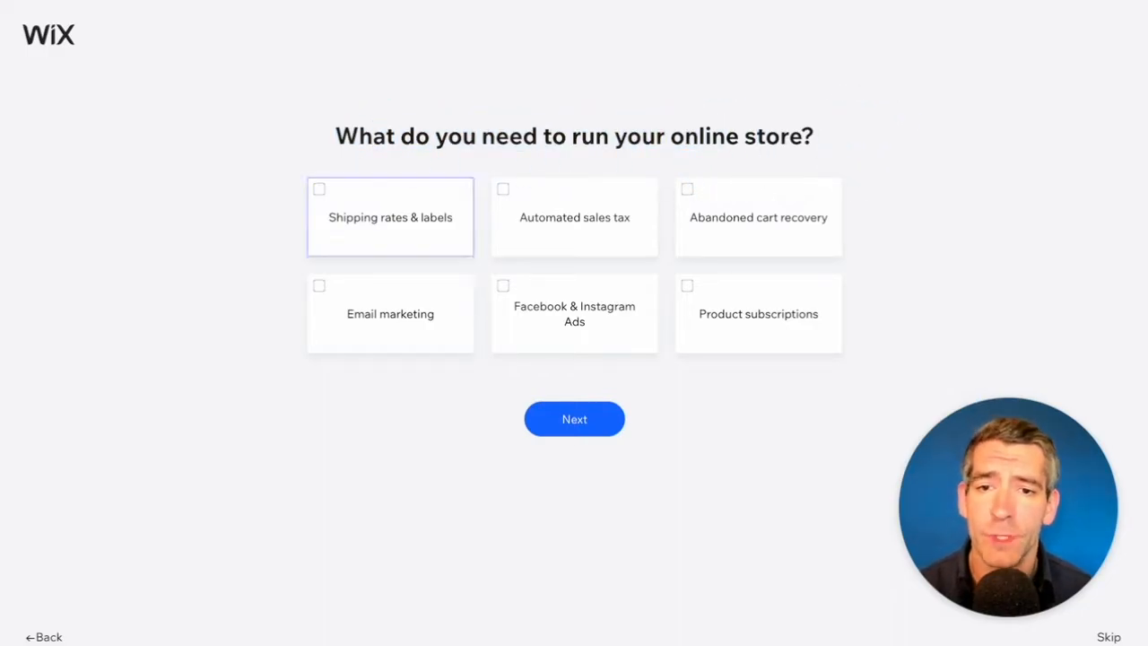
{"action": "left_click", "coordinate": [415, 195]}
{"action": "left_click", "coordinate": [522, 200]}
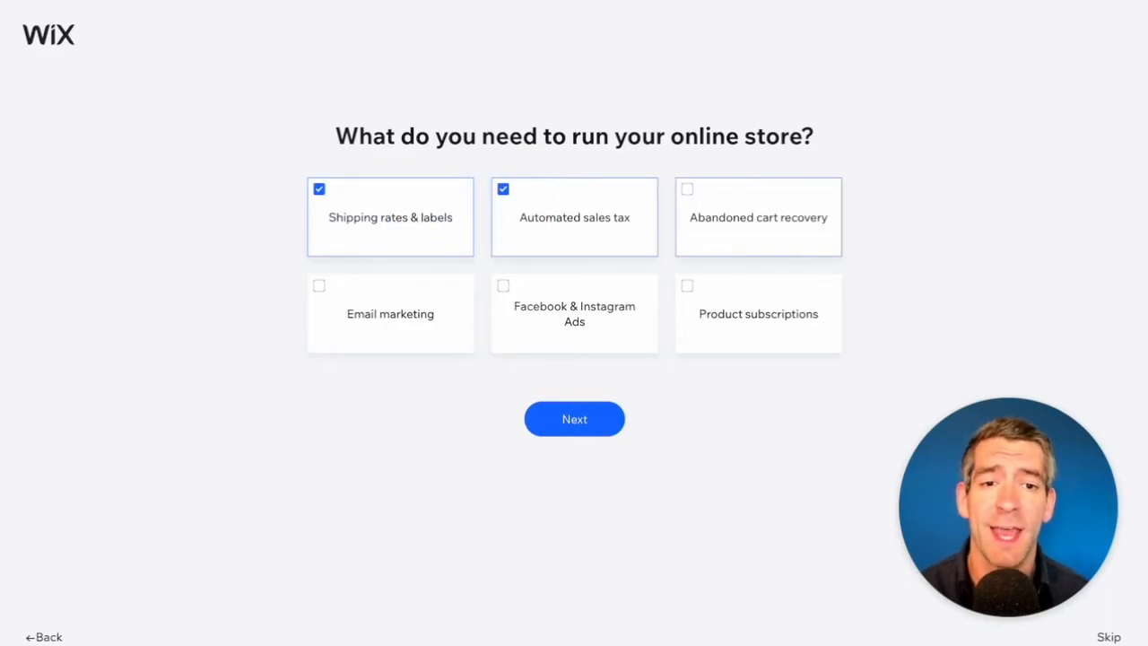
{"action": "left_click", "coordinate": [712, 202]}
{"action": "left_click", "coordinate": [361, 298]}
{"action": "left_click", "coordinate": [528, 293]}
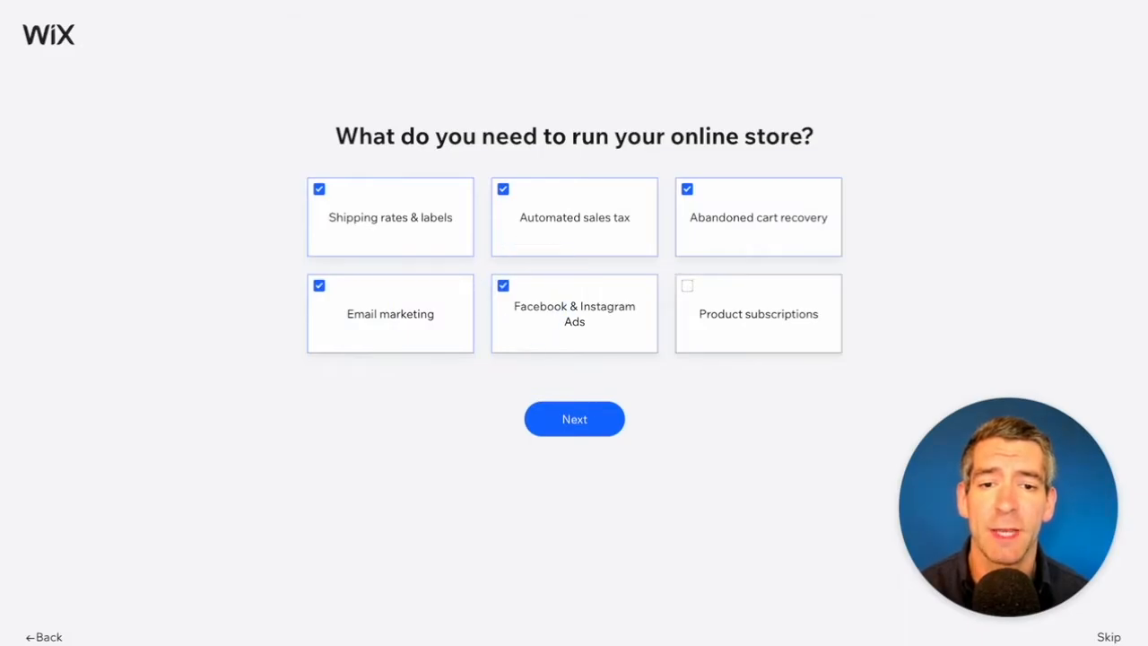
{"action": "left_click", "coordinate": [702, 290]}
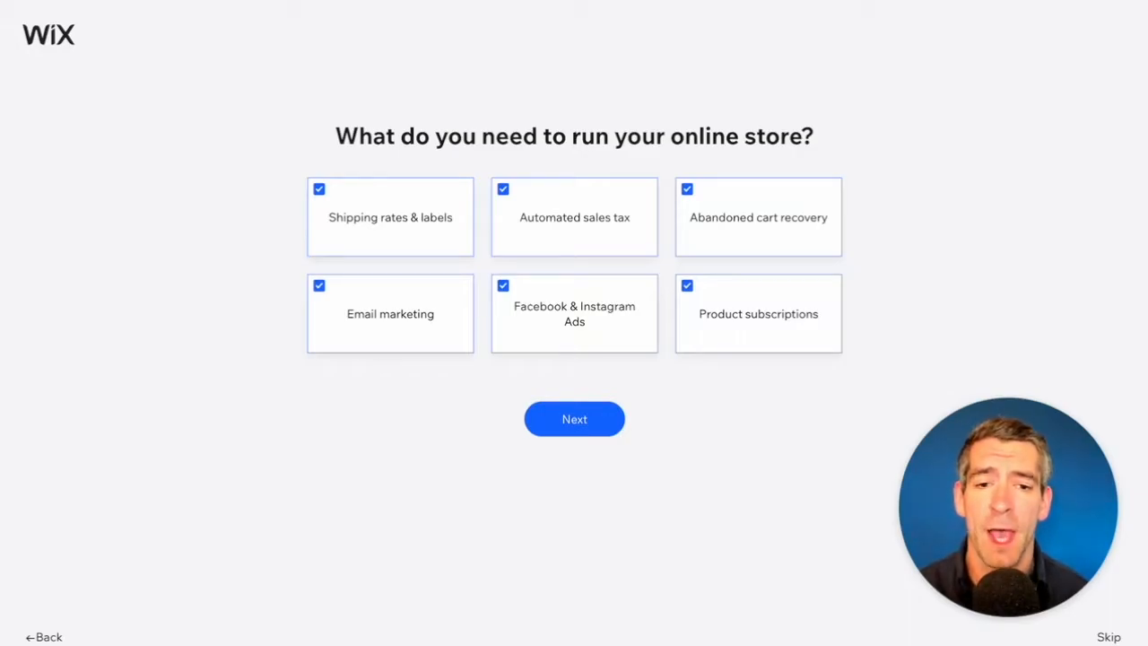
{"action": "left_click", "coordinate": [590, 424]}
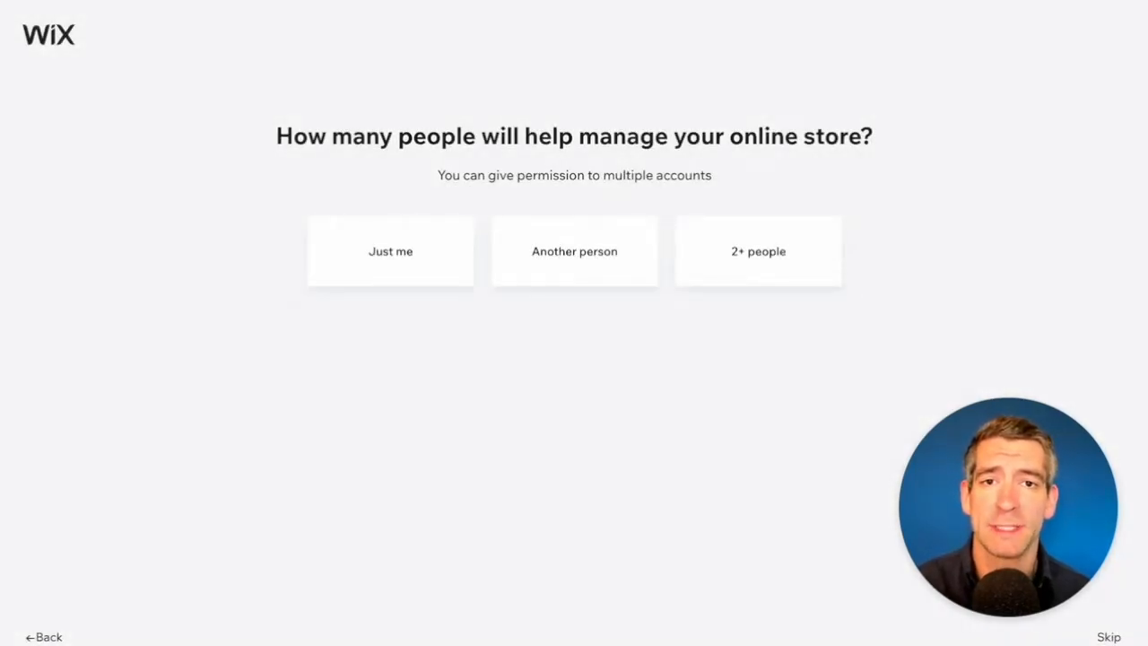
Step: Answer "Just me" to how many people will help manage the online store
{"action": "left_click_drag", "start_coordinate": [332, 136], "coordinate": [640, 136]}
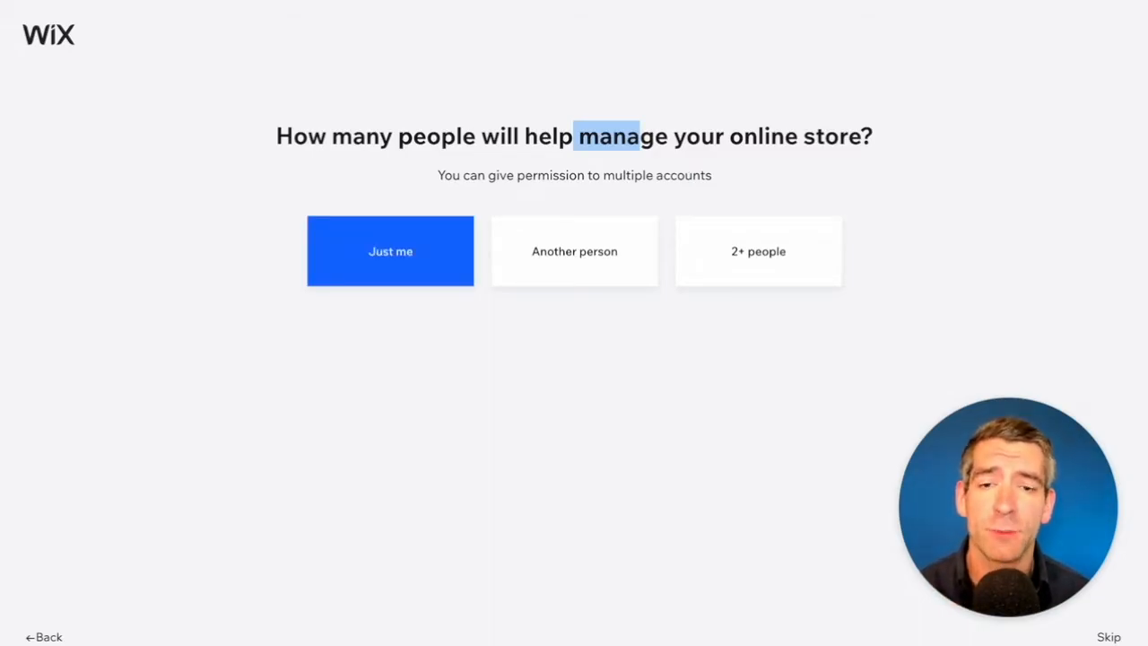
{"action": "left_click", "coordinate": [411, 242]}
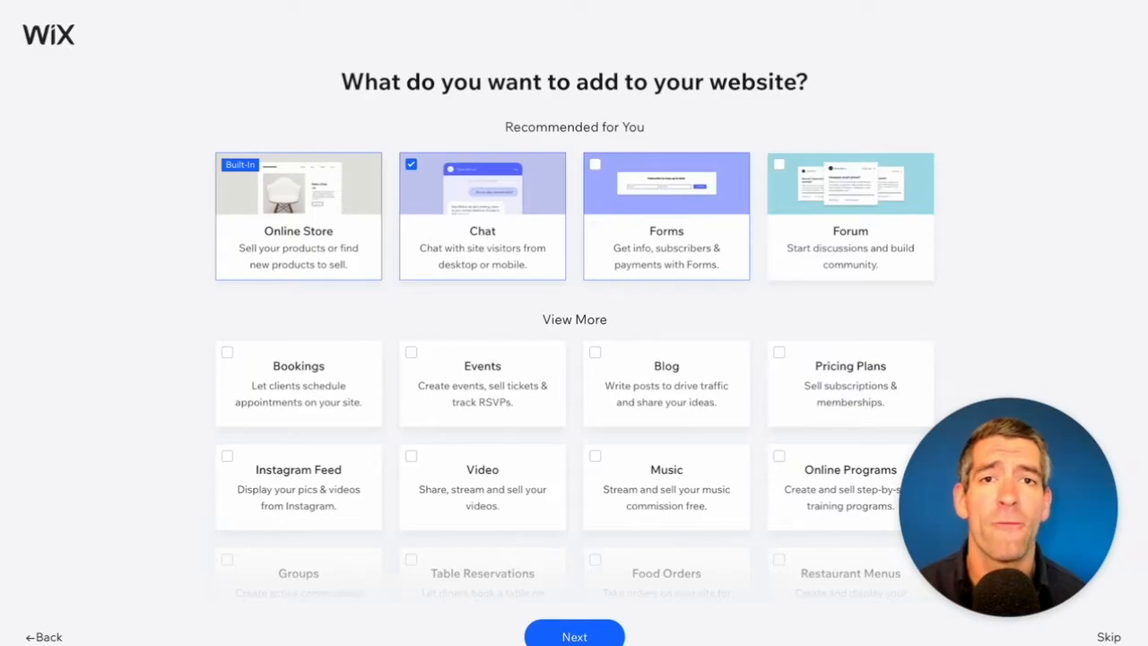
Step: Add Blog, Instagram Feed, Video and Forms to the website's features, then continue
{"action": "scroll", "coordinate": [574, 323], "scroll_direction": "down", "scroll_amount": 2}
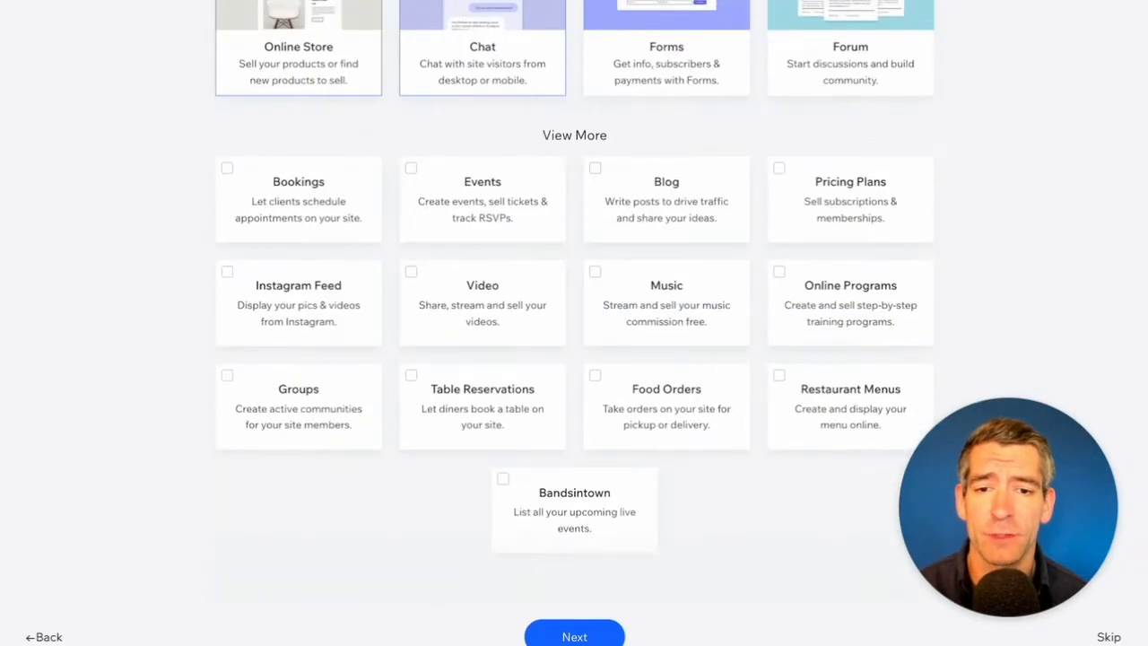
{"action": "left_click", "coordinate": [606, 172]}
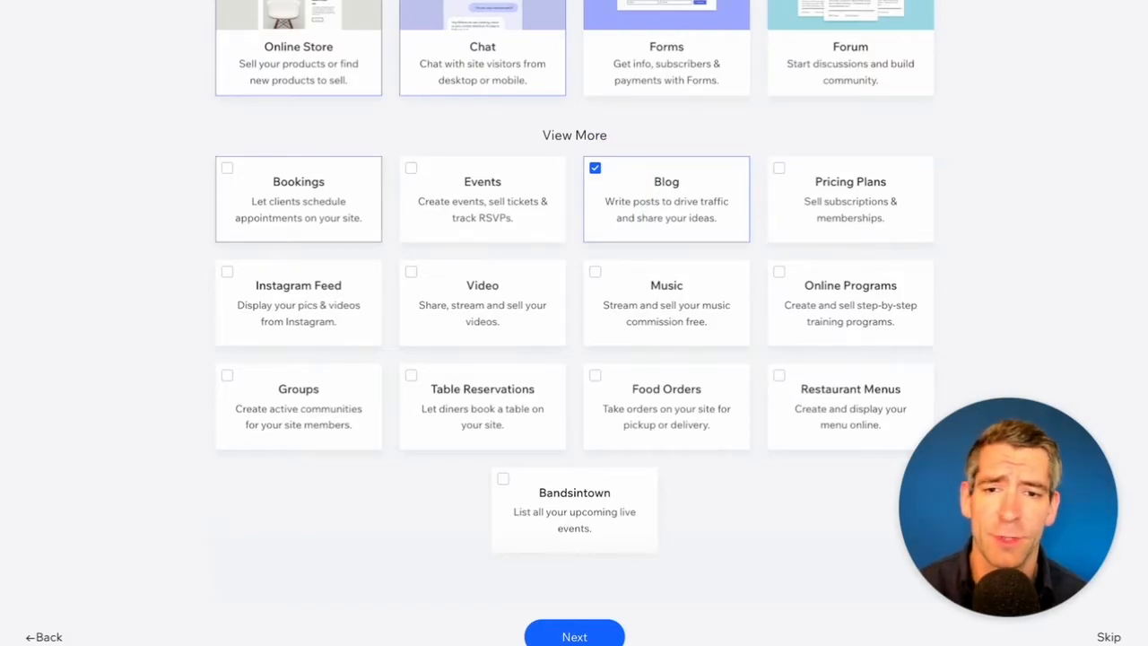
{"action": "left_click", "coordinate": [318, 291]}
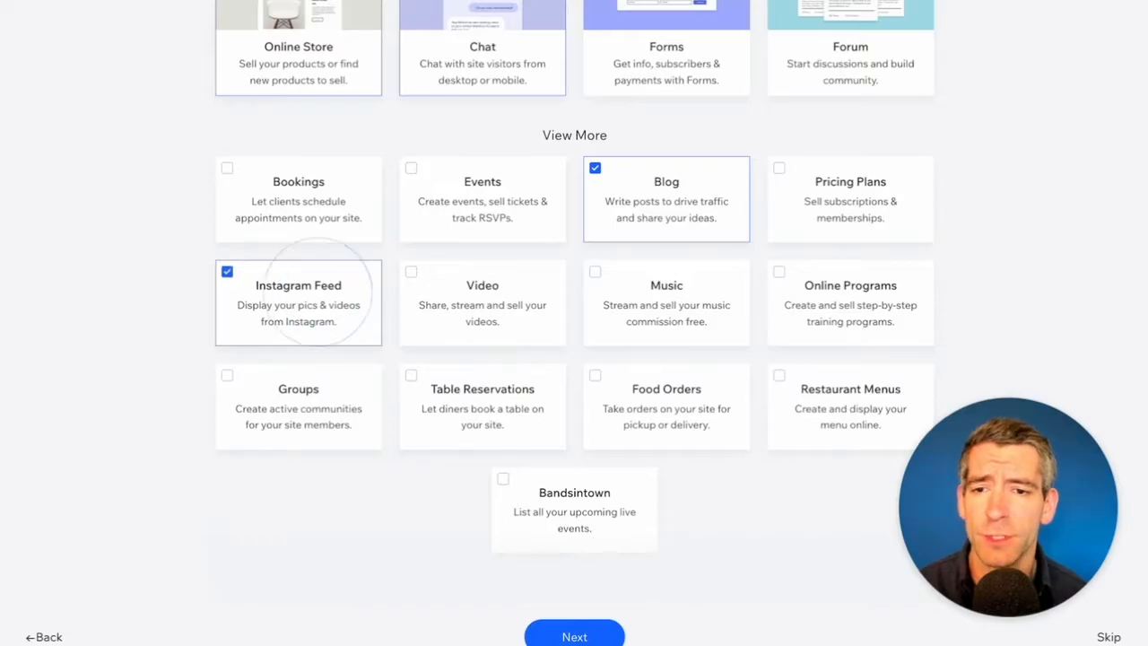
{"action": "left_click", "coordinate": [482, 303]}
{"action": "scroll", "coordinate": [483, 303], "scroll_direction": "up", "scroll_amount": 2}
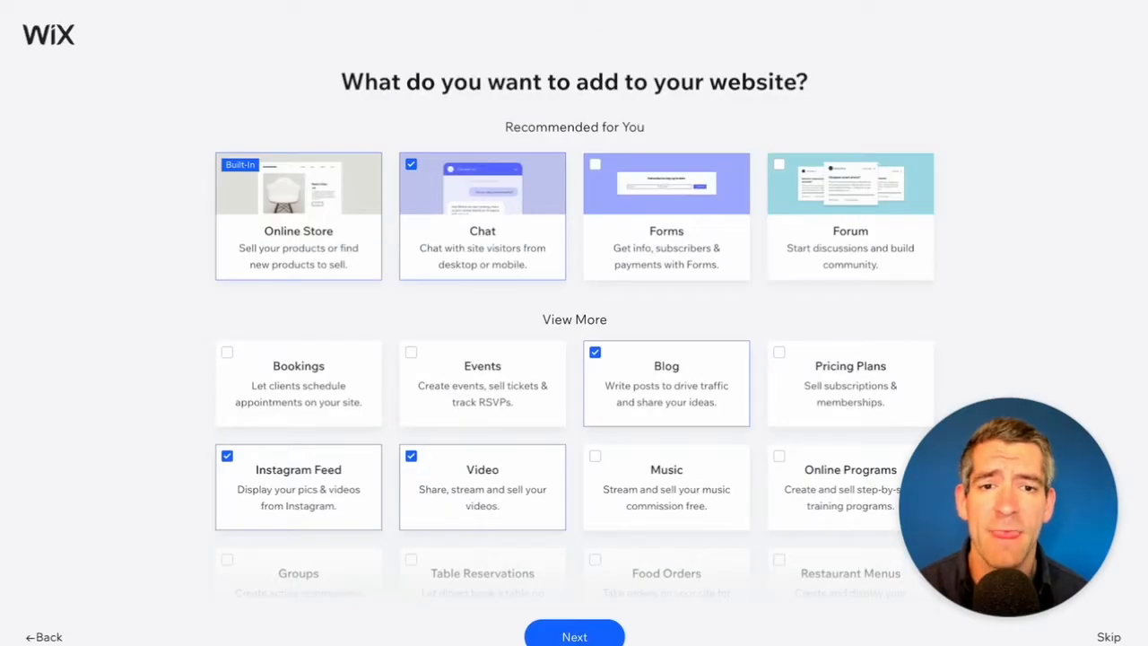
{"action": "left_click", "coordinate": [673, 199]}
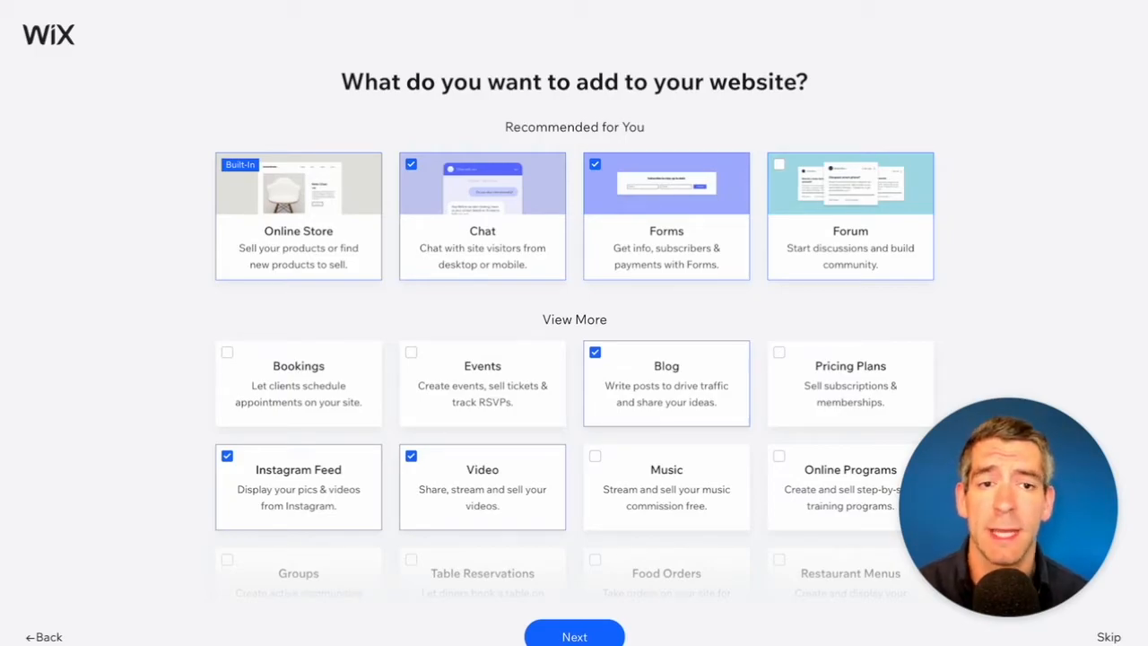
{"action": "scroll", "coordinate": [574, 358], "scroll_direction": "down", "scroll_amount": 2}
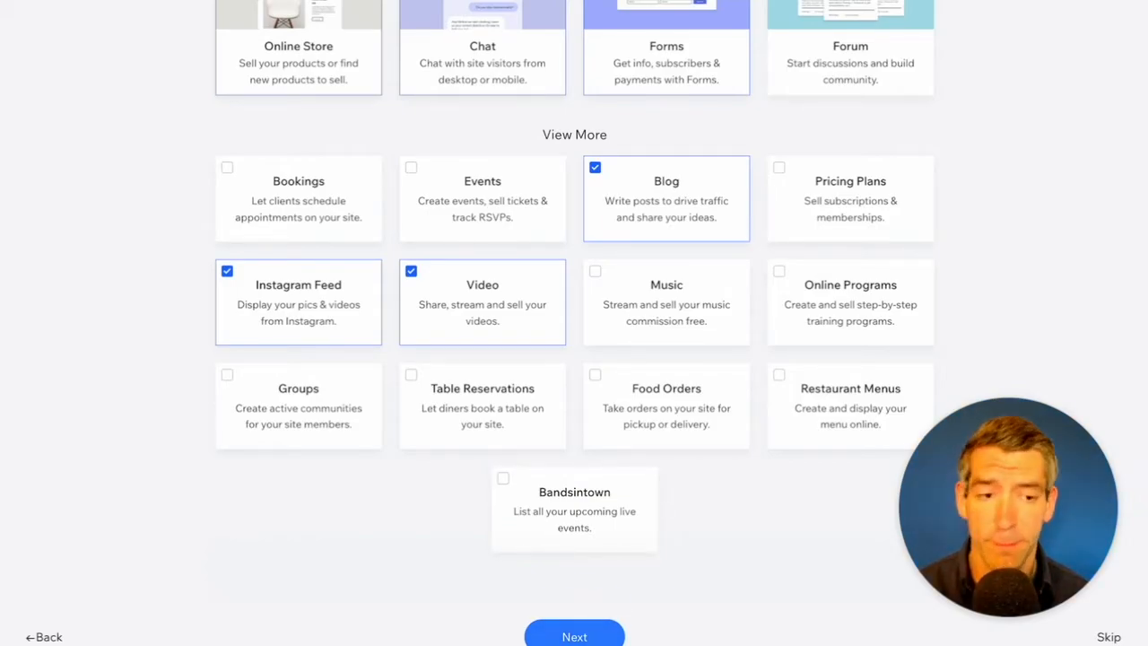
{"action": "left_click", "coordinate": [574, 636]}
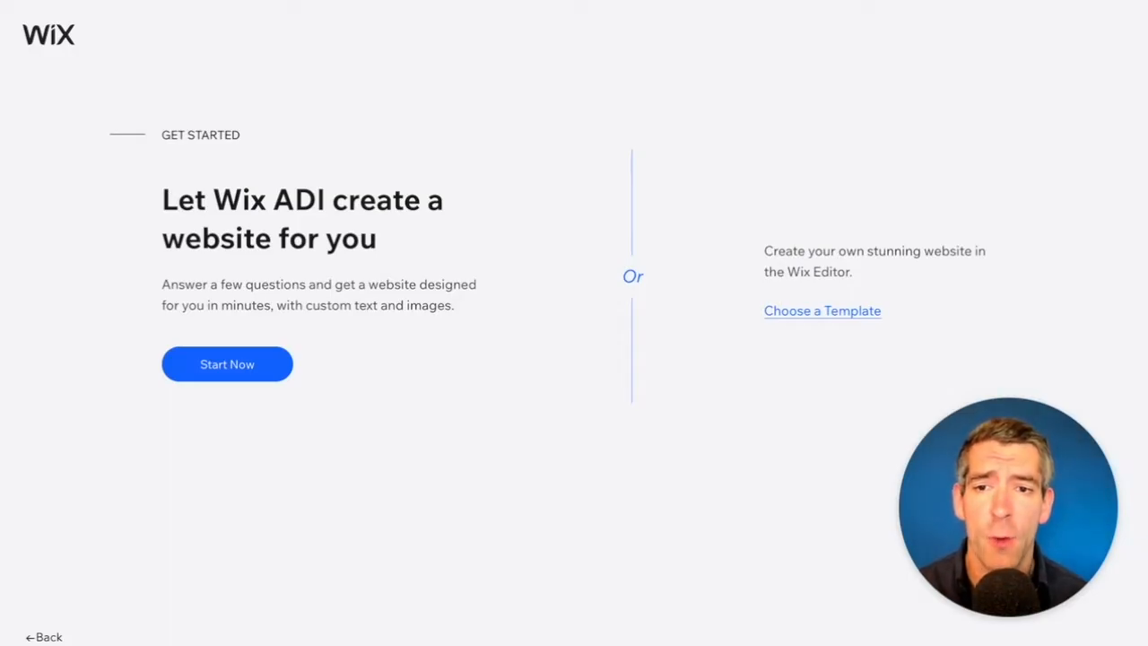
Step: Choose to build the website from a template in the Wix Editor instead of using Wix ADI
{"action": "left_click_drag", "start_coordinate": [243, 199], "coordinate": [359, 199]}
{"action": "left_click", "coordinate": [507, 247]}
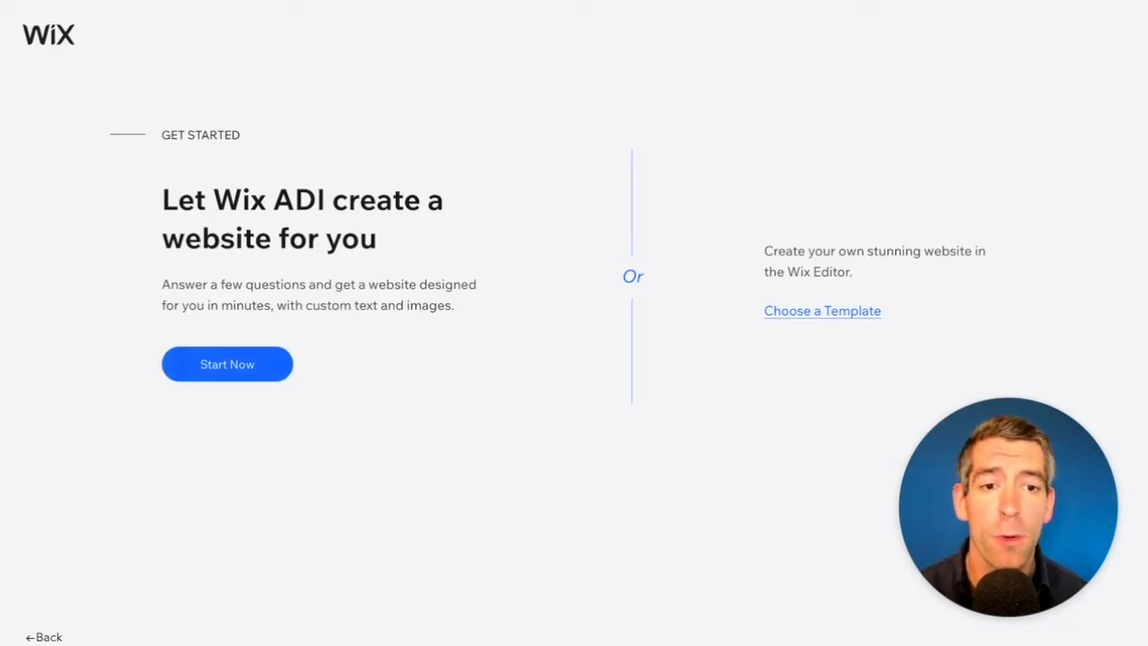
{"action": "left_click", "coordinate": [808, 314]}
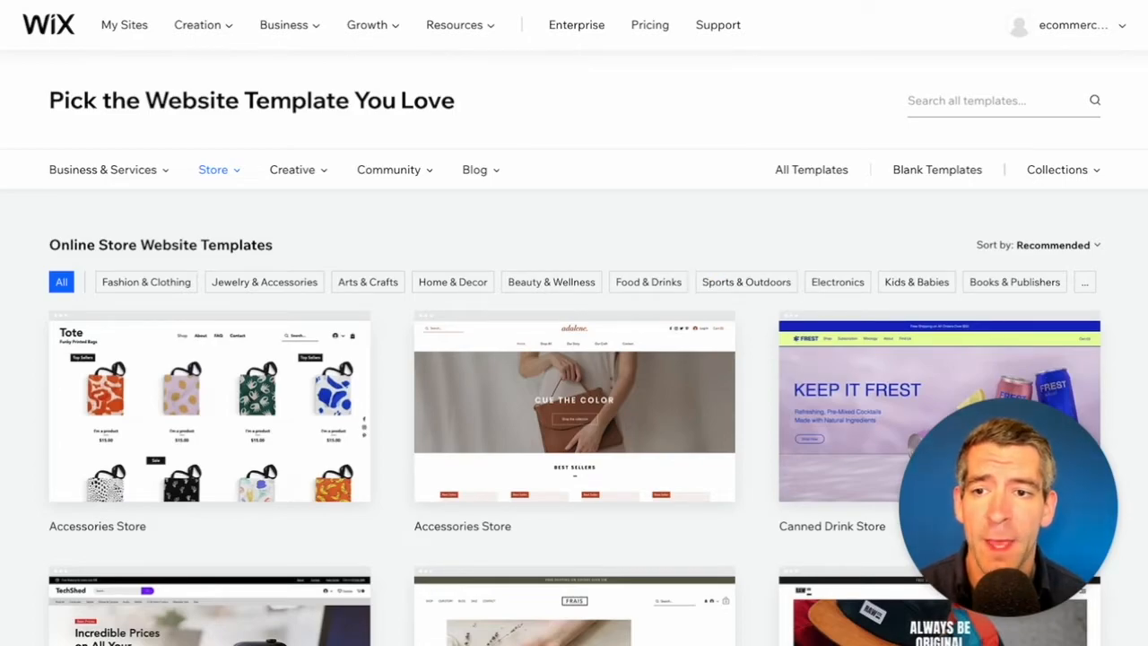
Step: Show the Fashion & Clothing templates from the Online Store category
{"action": "mouse_move", "coordinate": [109, 169]}
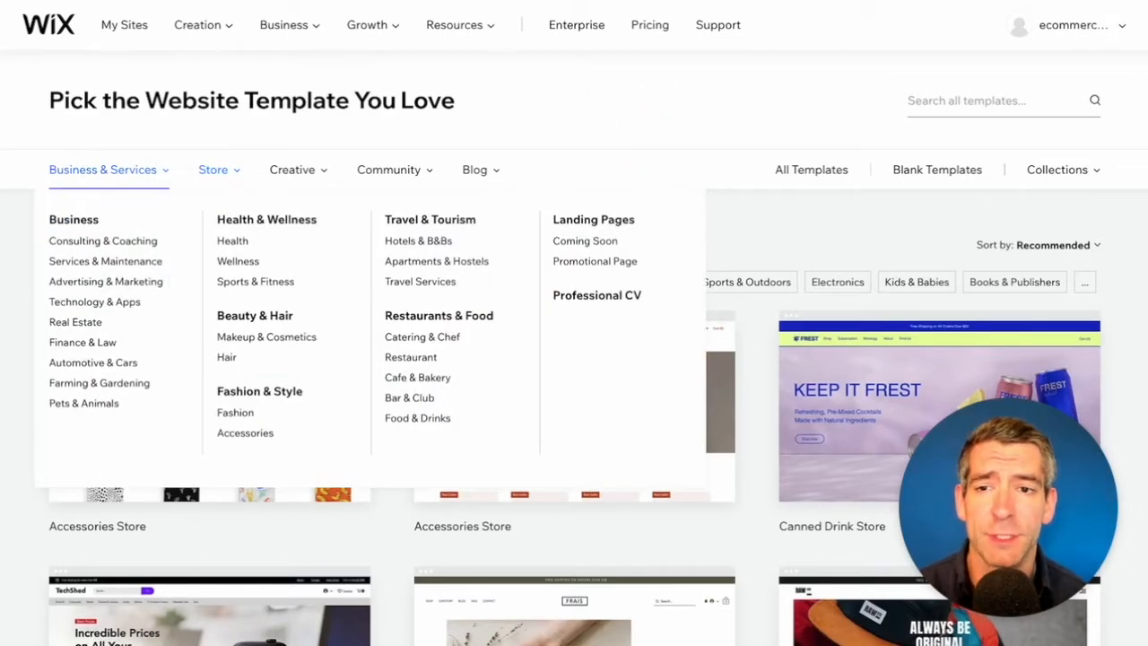
{"action": "mouse_move", "coordinate": [216, 169]}
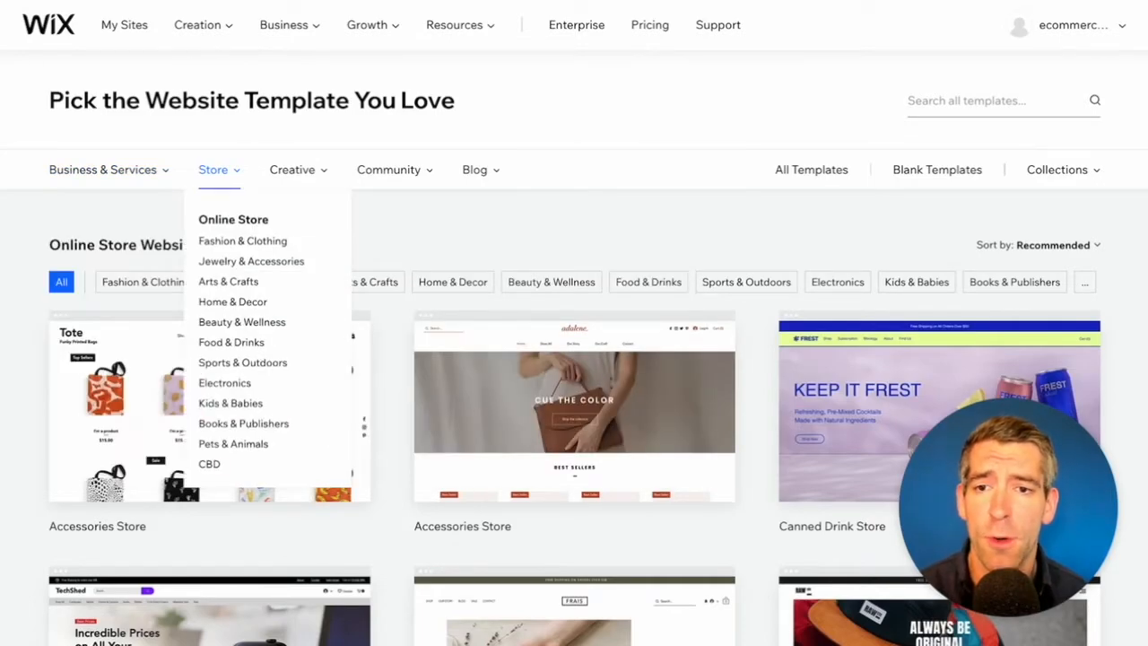
{"action": "mouse_move", "coordinate": [292, 170]}
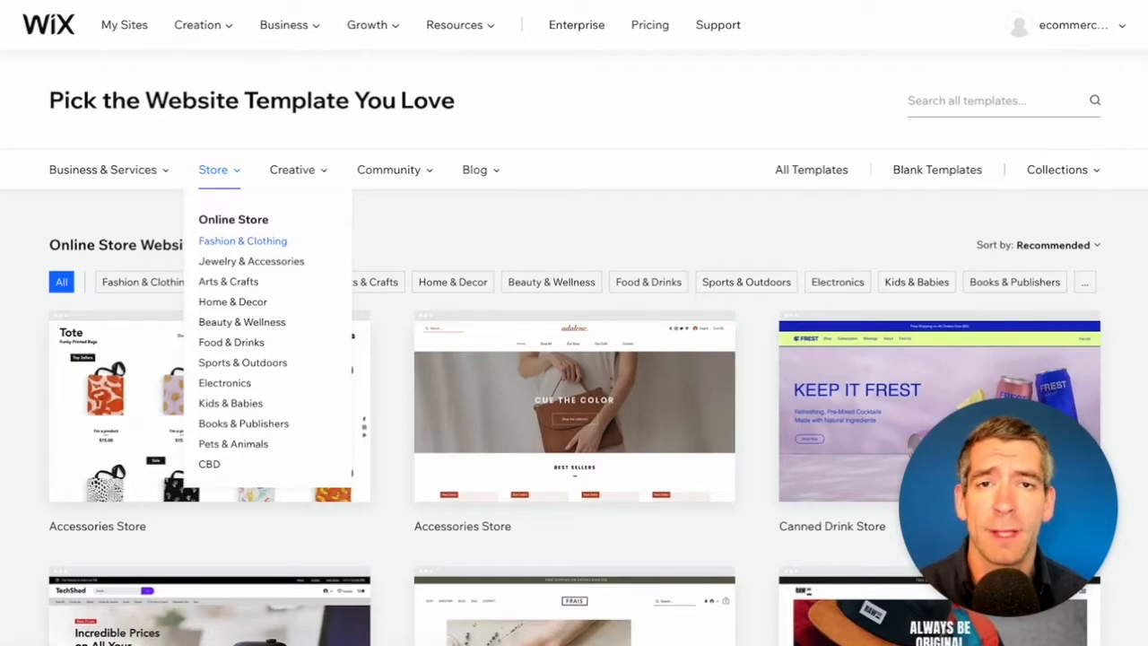
{"action": "left_click", "coordinate": [242, 241]}
Step: Preview the MODA clothing store template and dismiss the pop-up offering it as a starting point
{"action": "scroll", "coordinate": [574, 269], "scroll_direction": "down", "scroll_amount": 2}
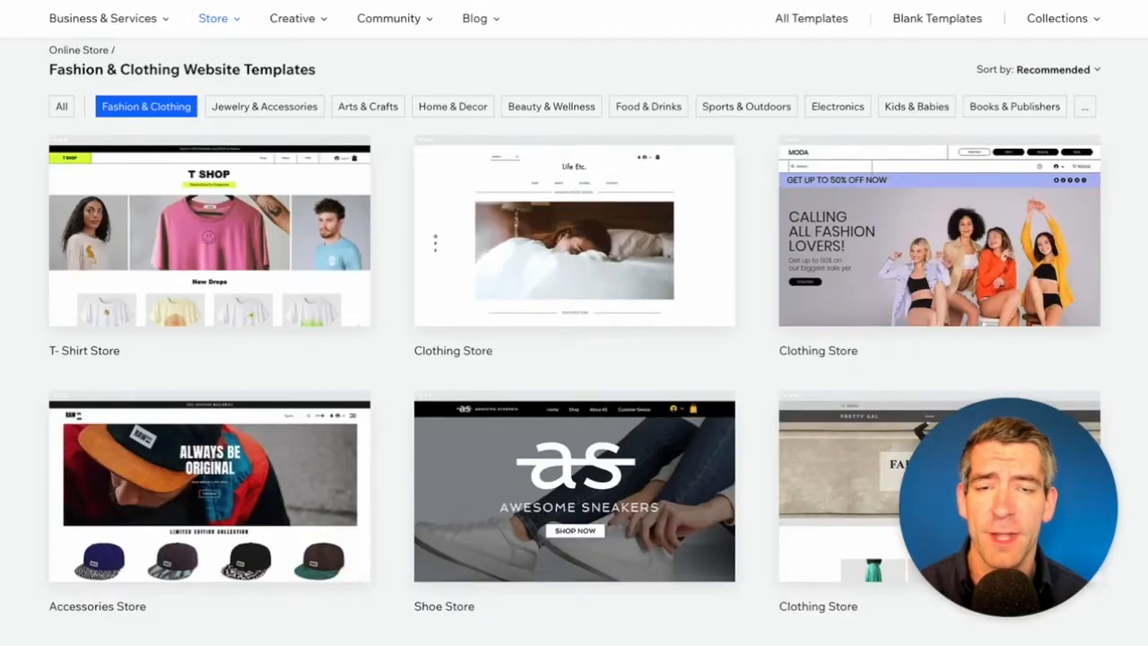
{"action": "scroll", "coordinate": [574, 341], "scroll_direction": "down", "scroll_amount": 1}
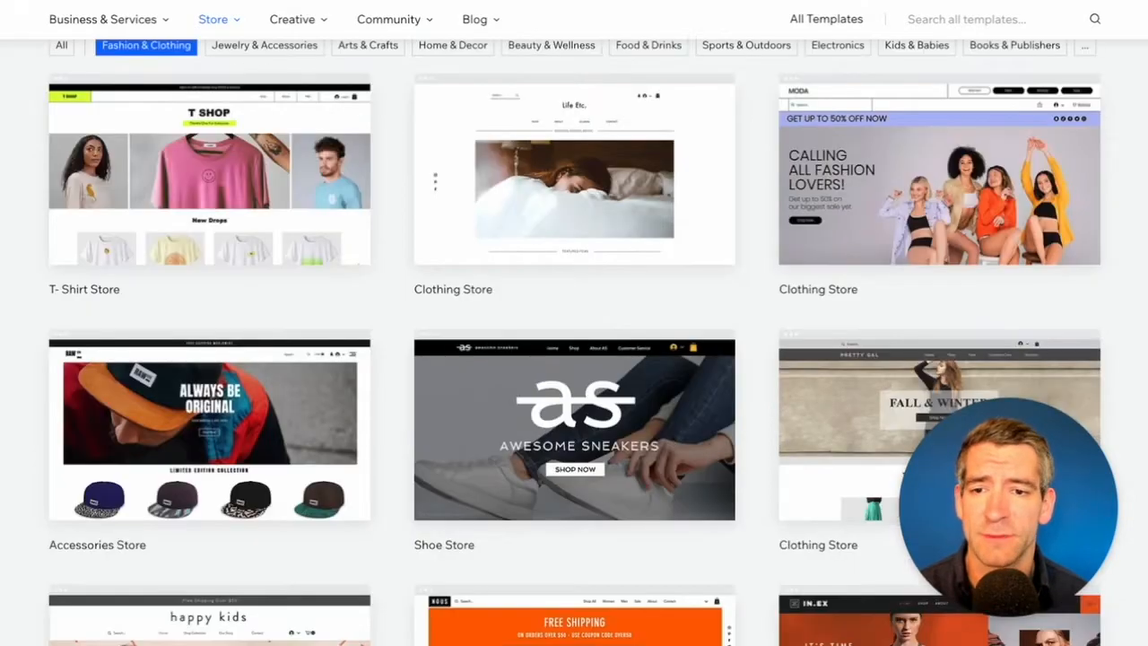
{"action": "scroll", "coordinate": [574, 341], "scroll_direction": "up", "scroll_amount": 3}
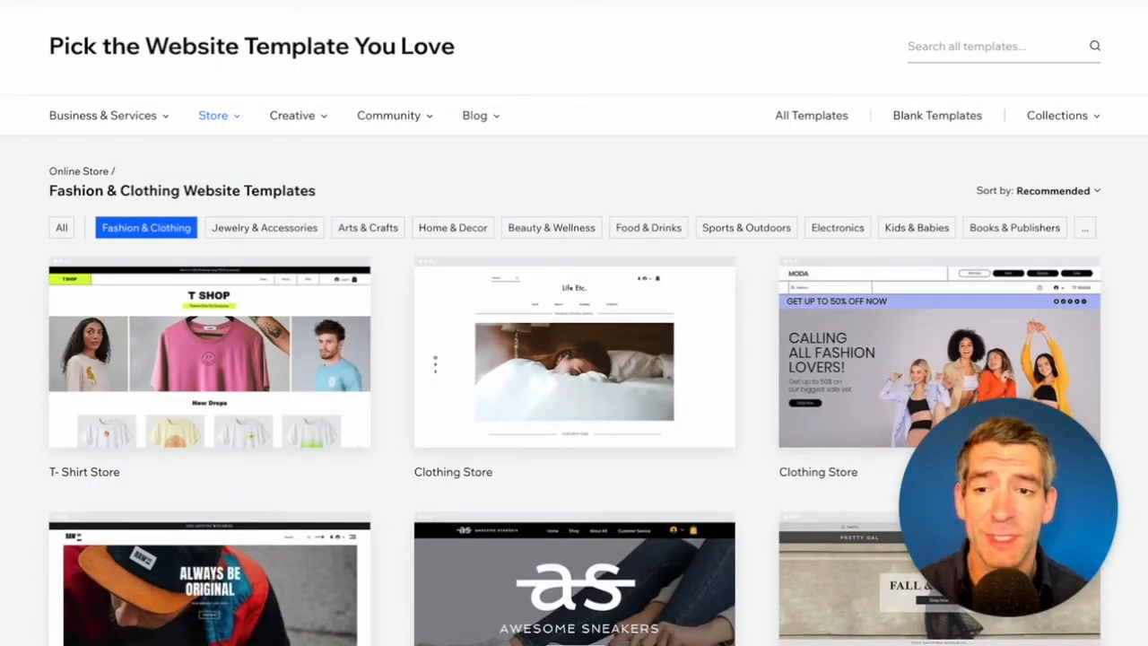
{"action": "scroll", "coordinate": [367, 164], "scroll_direction": "down", "scroll_amount": 1}
{"action": "scroll", "coordinate": [366, 164], "scroll_direction": "down", "scroll_amount": 1}
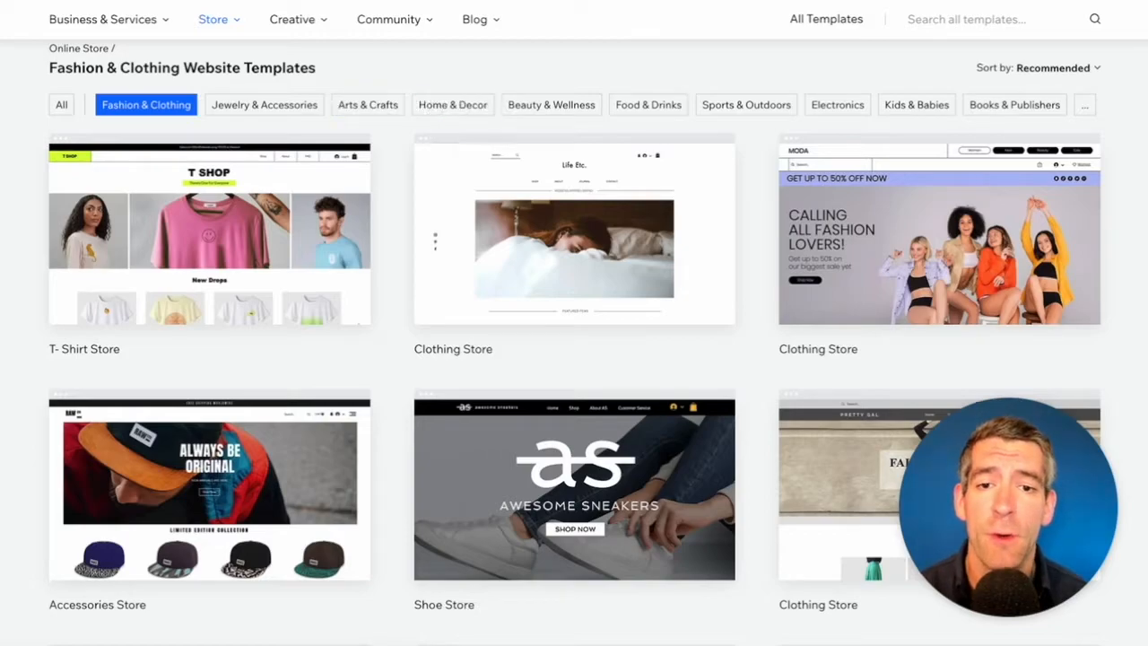
{"action": "mouse_move", "coordinate": [574, 235]}
{"action": "mouse_move", "coordinate": [939, 235]}
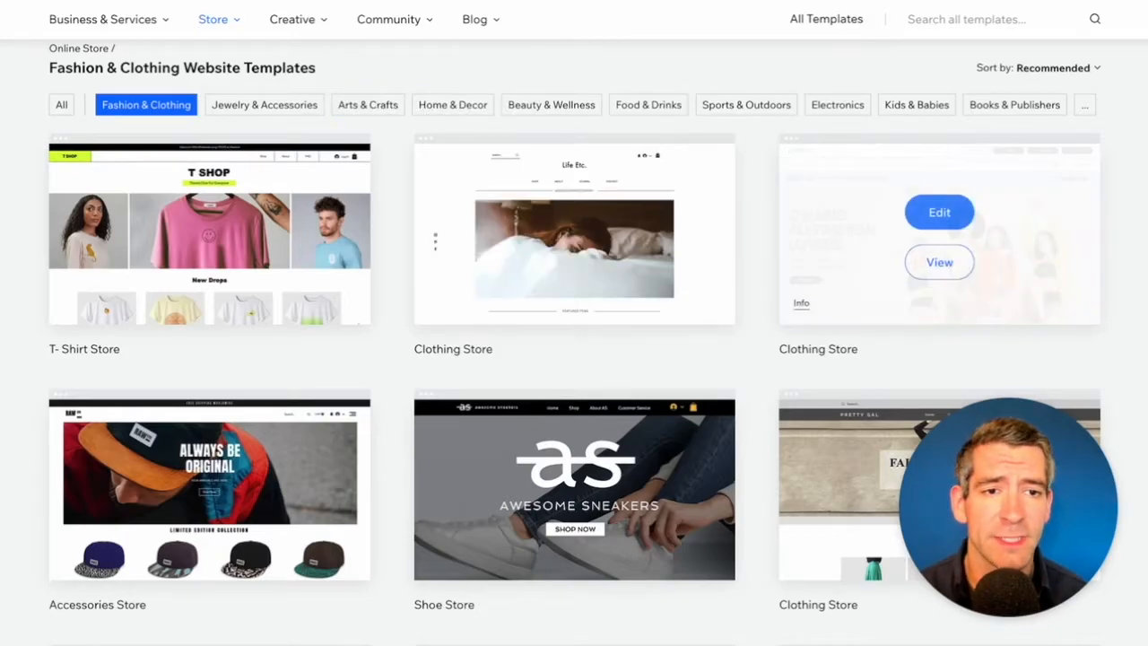
{"action": "left_click", "coordinate": [939, 262]}
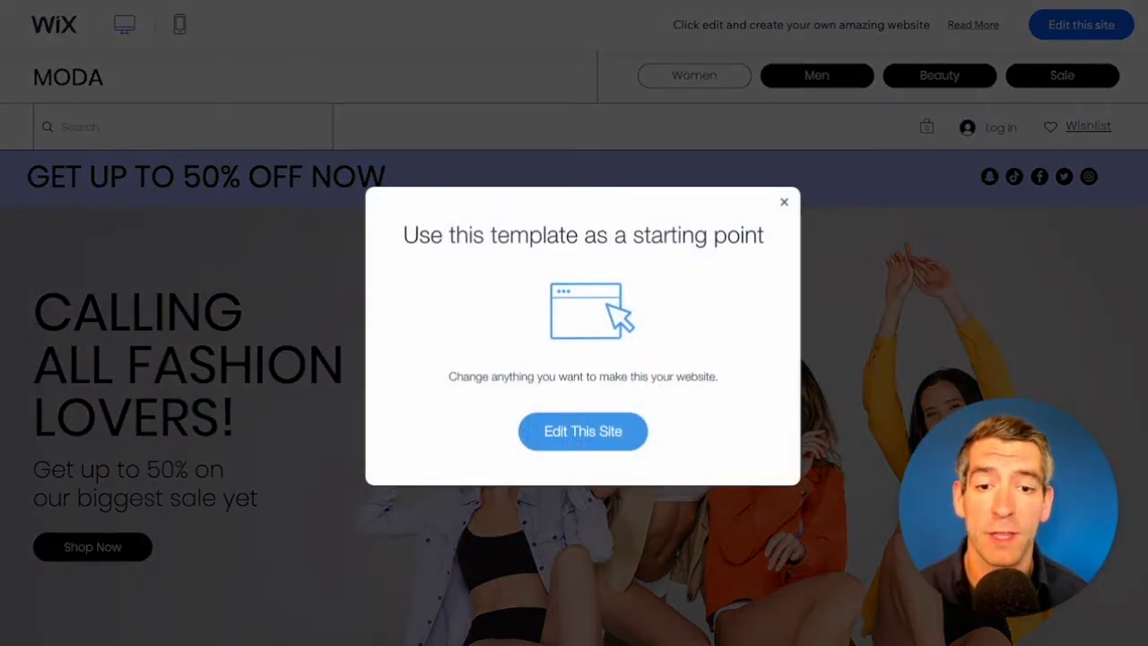
{"action": "left_click", "coordinate": [784, 202]}
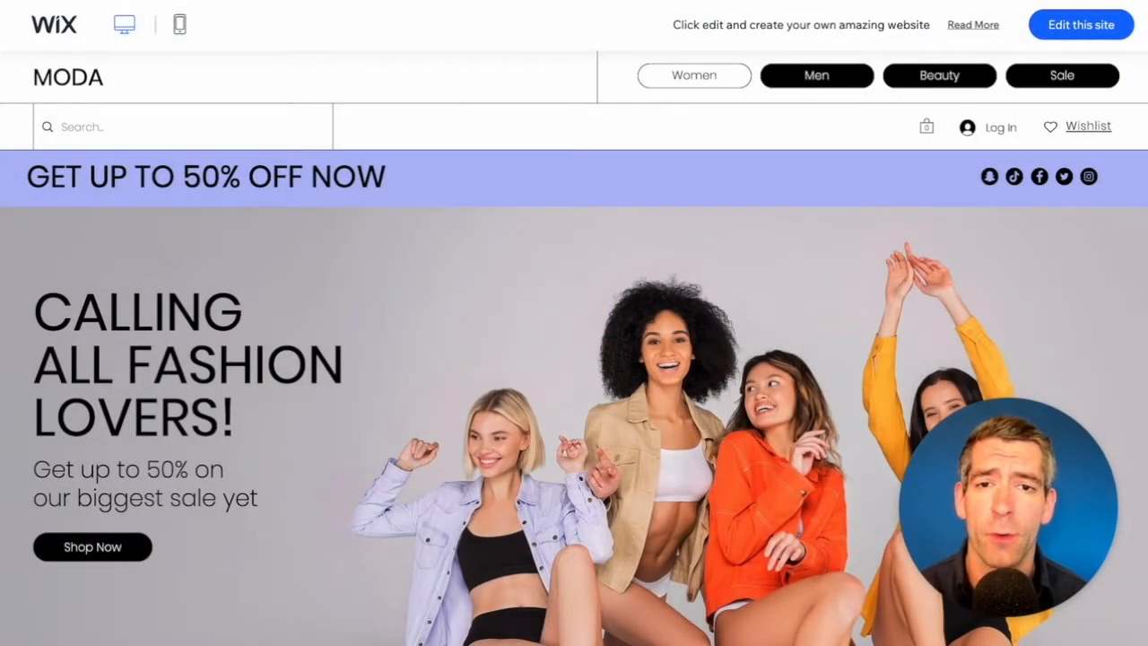
Step: Examine the product and category sections of the MODA template's home page, then return to the template list
{"action": "scroll", "coordinate": [574, 348], "scroll_direction": "down", "scroll_amount": 9}
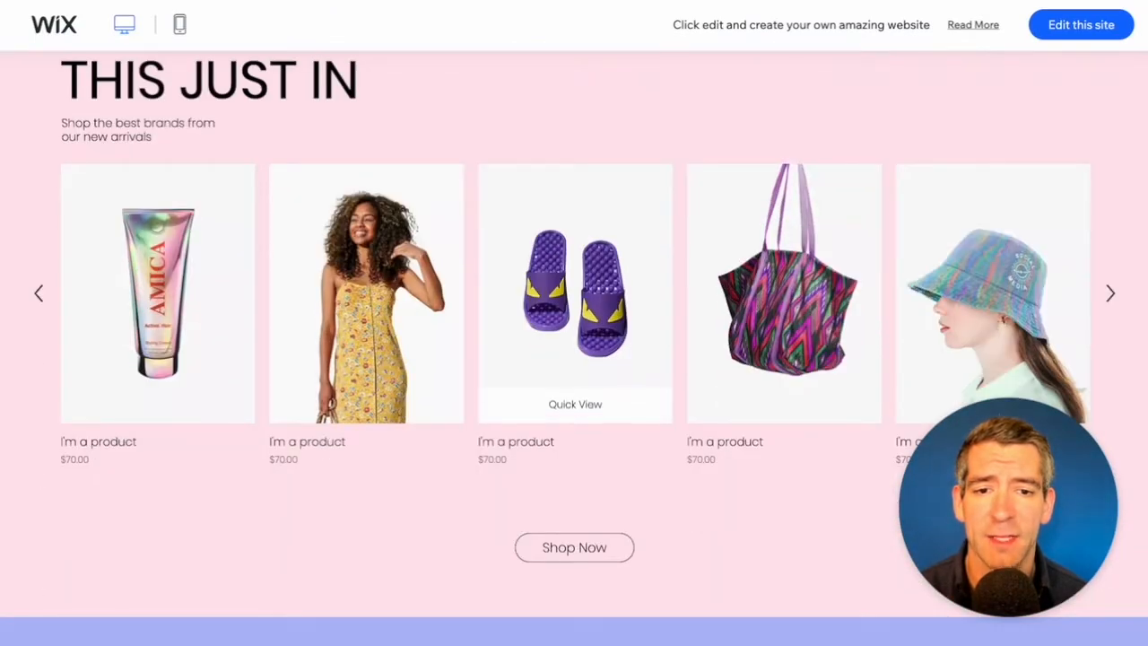
{"action": "scroll", "coordinate": [574, 348], "scroll_direction": "down", "scroll_amount": 9}
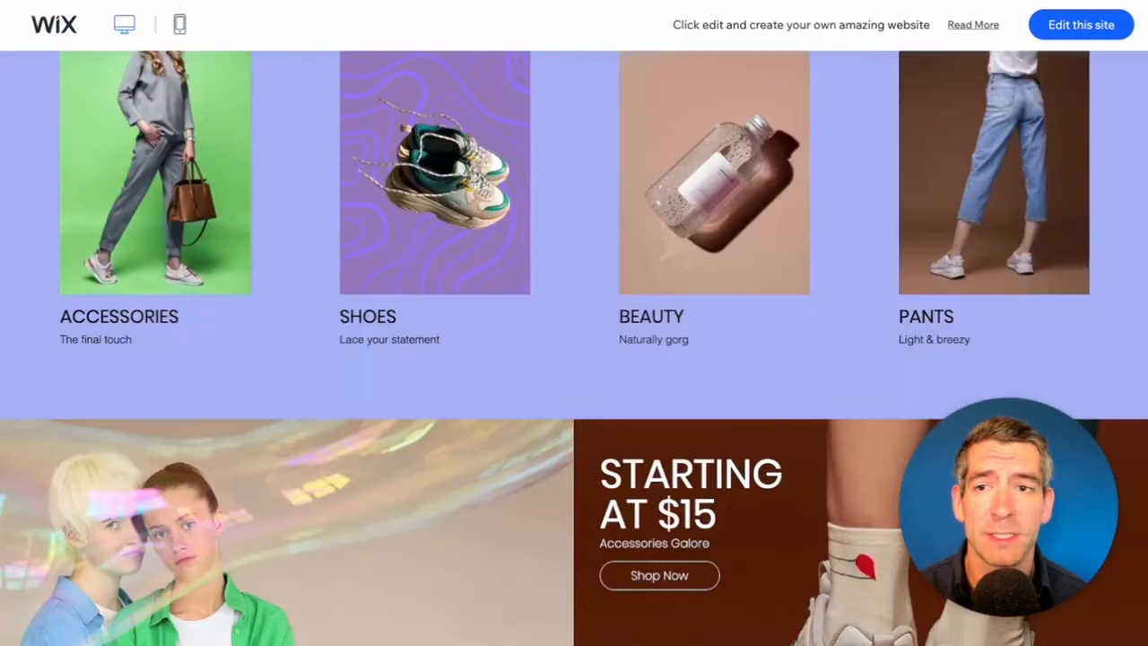
{"action": "scroll", "coordinate": [574, 348], "scroll_direction": "up", "scroll_amount": 15}
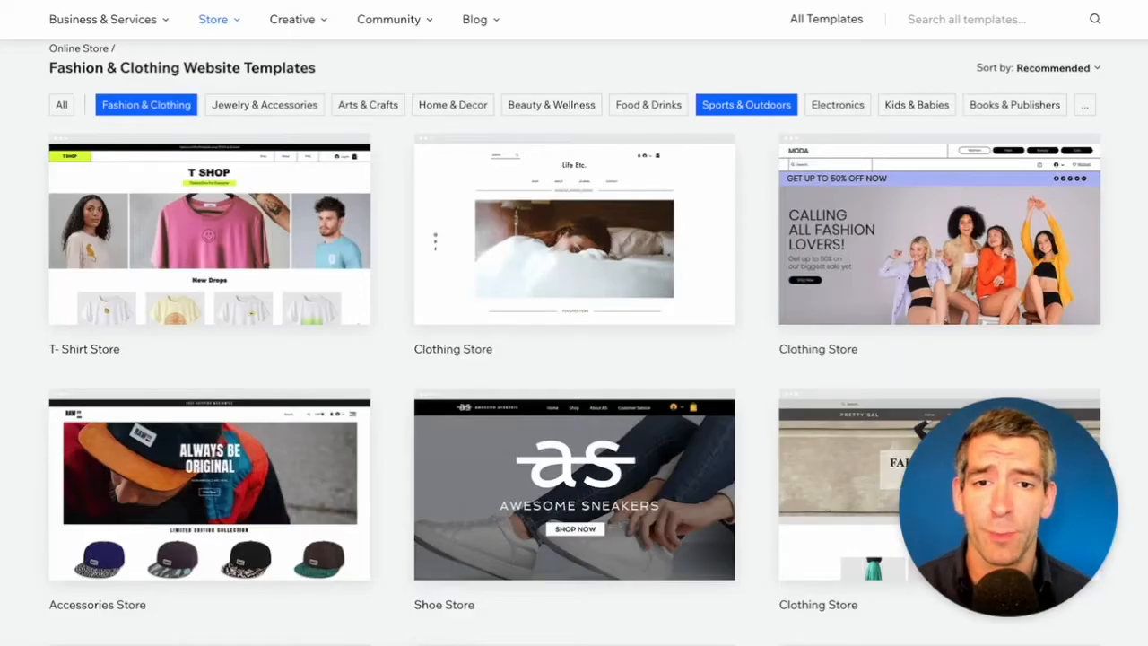
Step: Start editing the Life Etc. clothing store template from the Fashion & Clothing templates
{"action": "mouse_move", "coordinate": [574, 235]}
{"action": "mouse_move", "coordinate": [209, 235]}
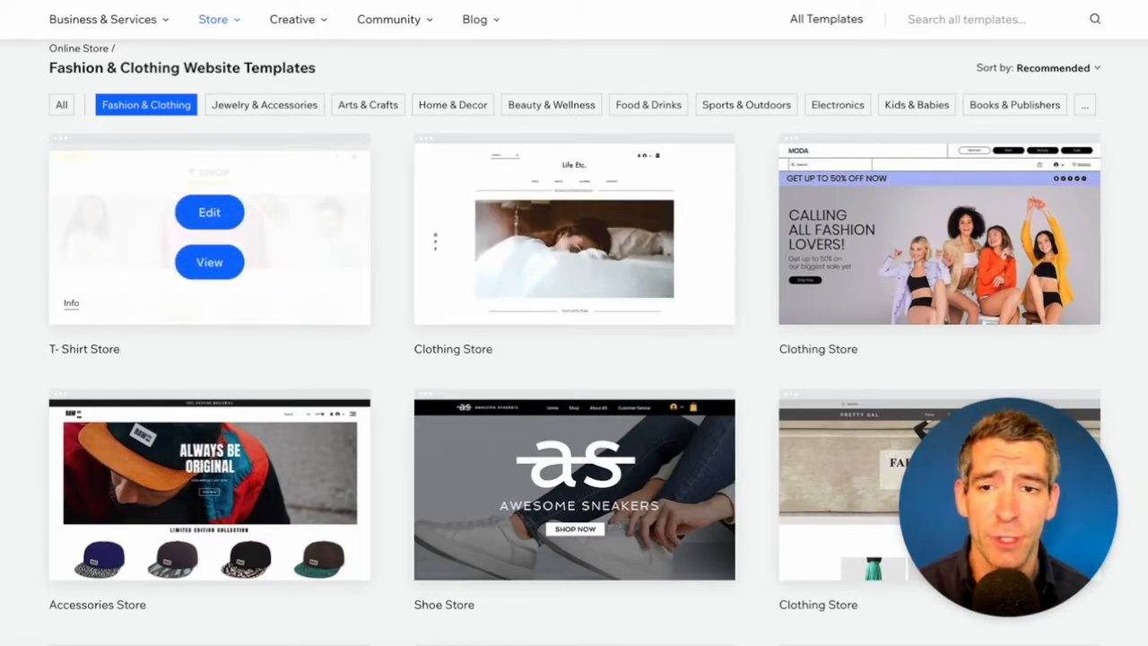
{"action": "mouse_move", "coordinate": [574, 262]}
{"action": "scroll", "coordinate": [574, 262], "scroll_direction": "down", "scroll_amount": 1}
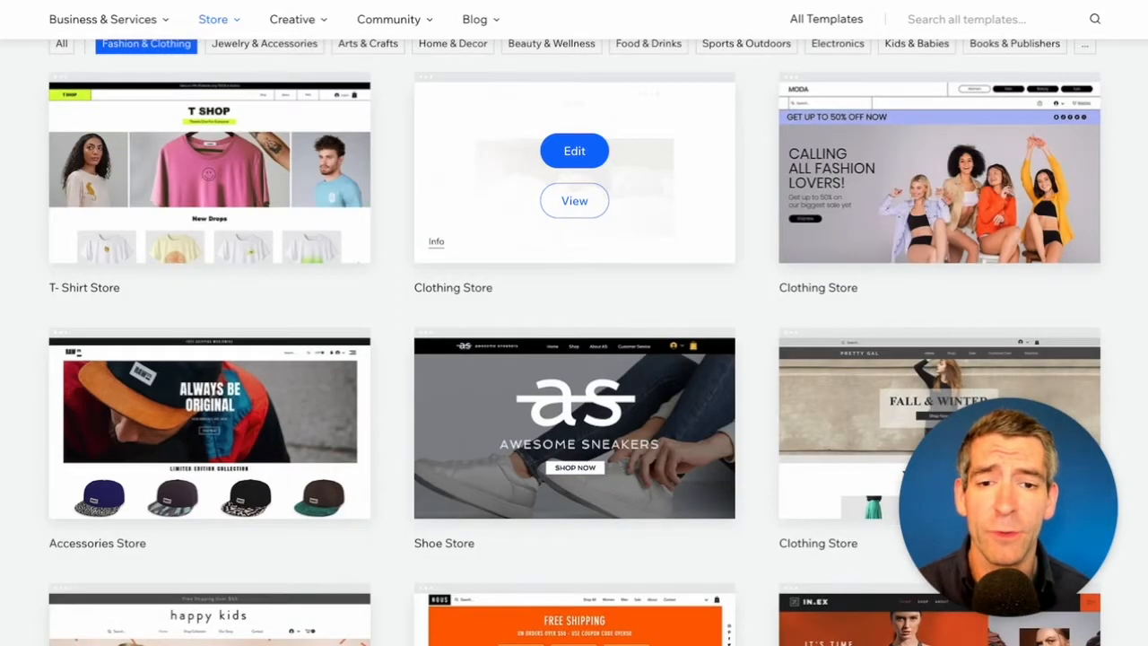
{"action": "scroll", "coordinate": [574, 251], "scroll_direction": "down", "scroll_amount": 3}
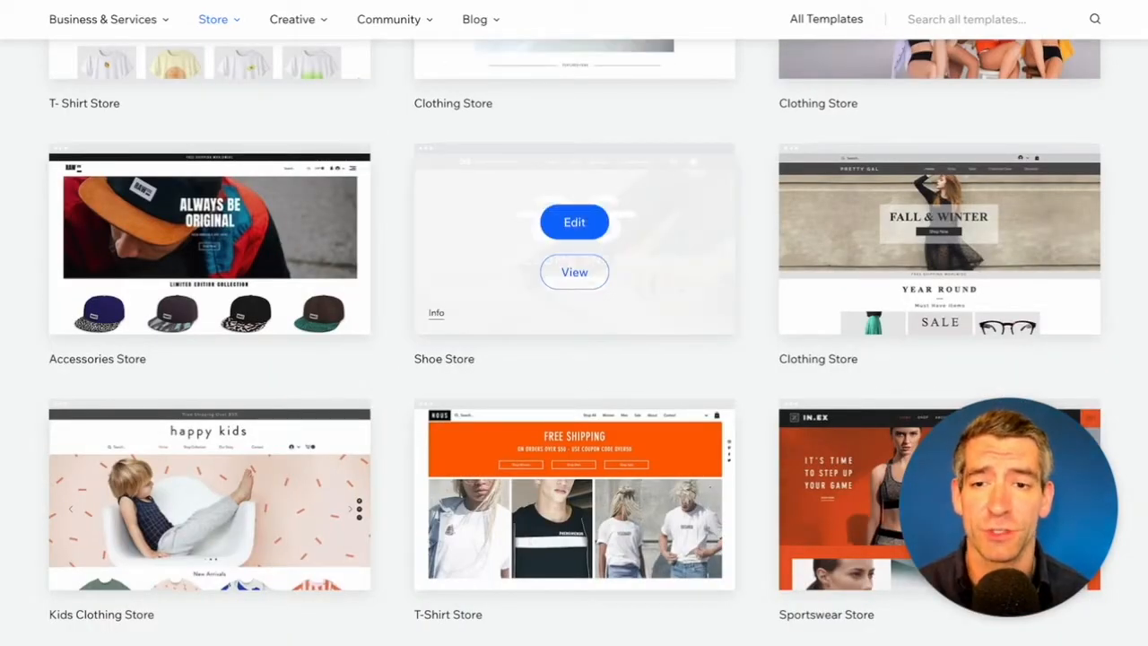
{"action": "scroll", "coordinate": [574, 269], "scroll_direction": "up", "scroll_amount": 5}
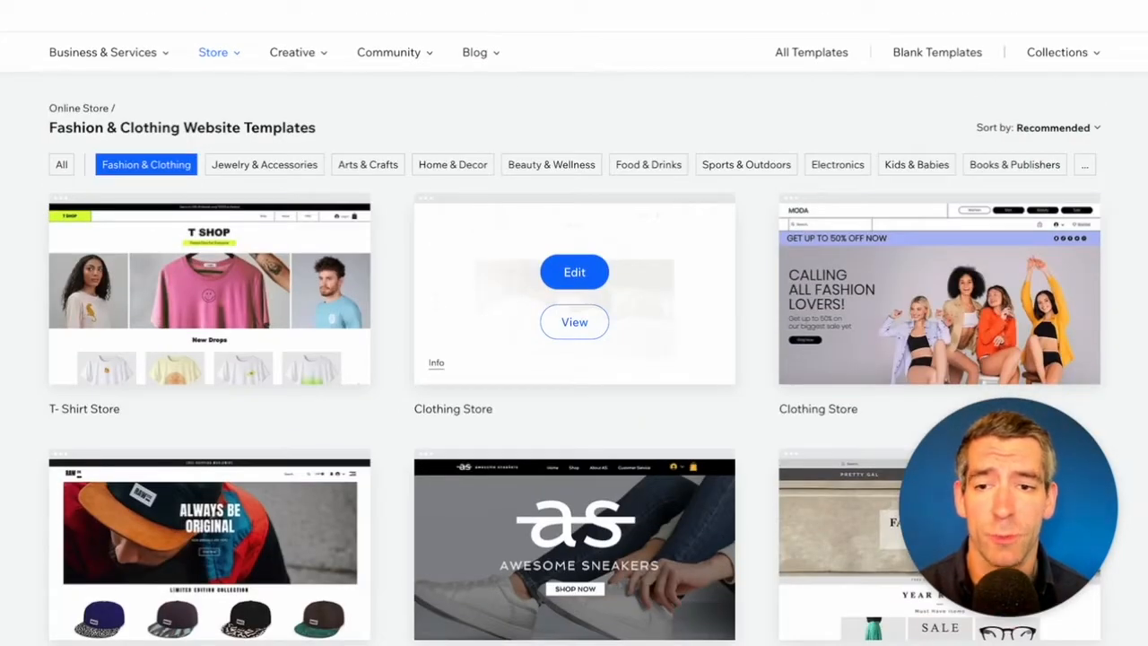
{"action": "mouse_move", "coordinate": [210, 287]}
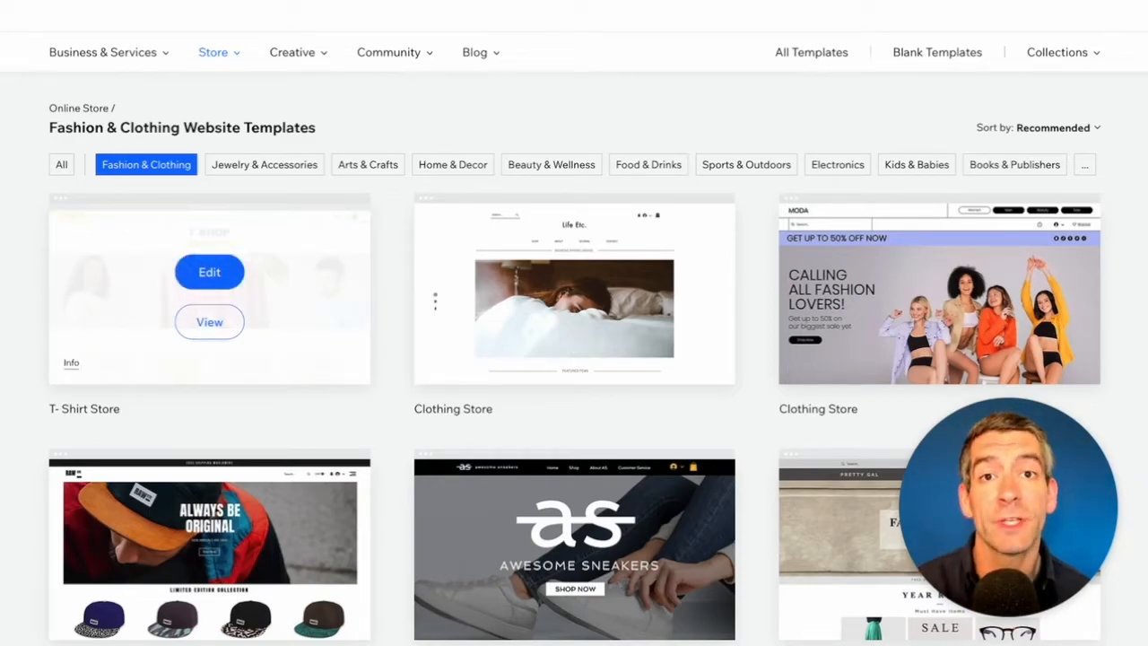
{"action": "mouse_move", "coordinate": [574, 296]}
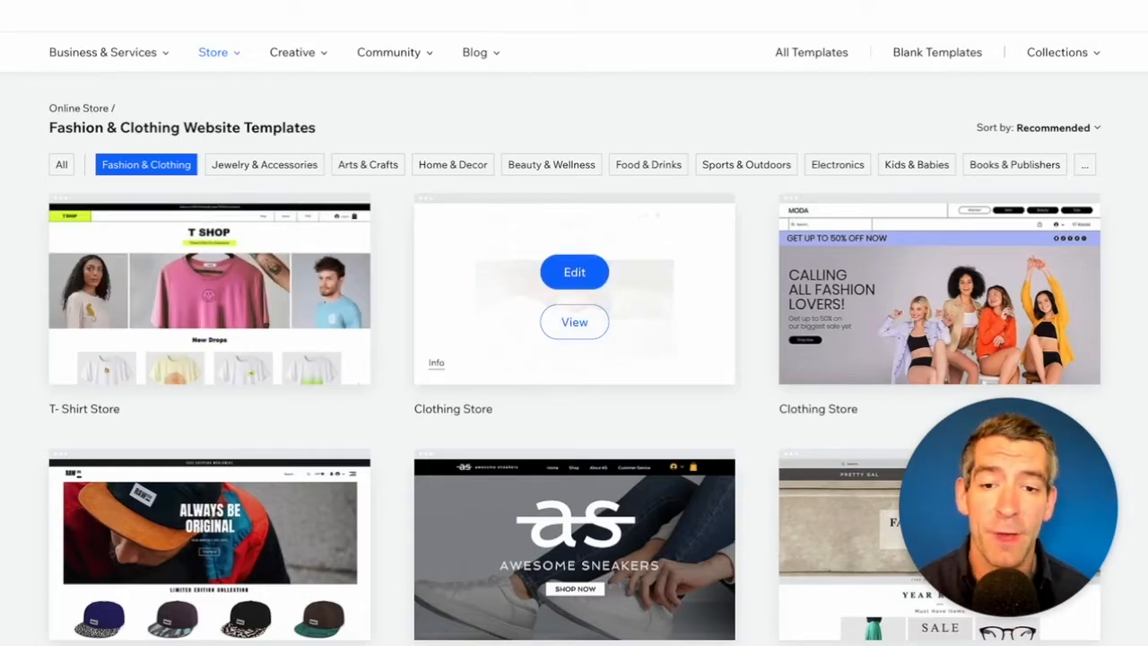
{"action": "left_click", "coordinate": [574, 271]}
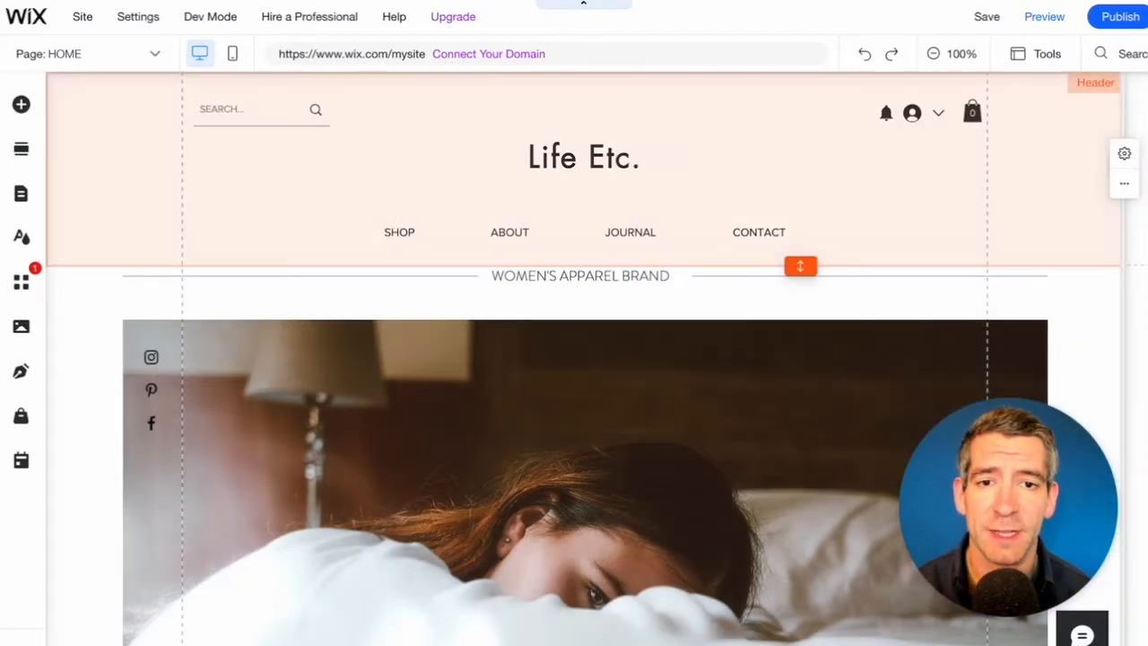
Step: Select the Life Etc. title text in the header, then the slideshow in the Welcome section
{"action": "left_click", "coordinate": [604, 161]}
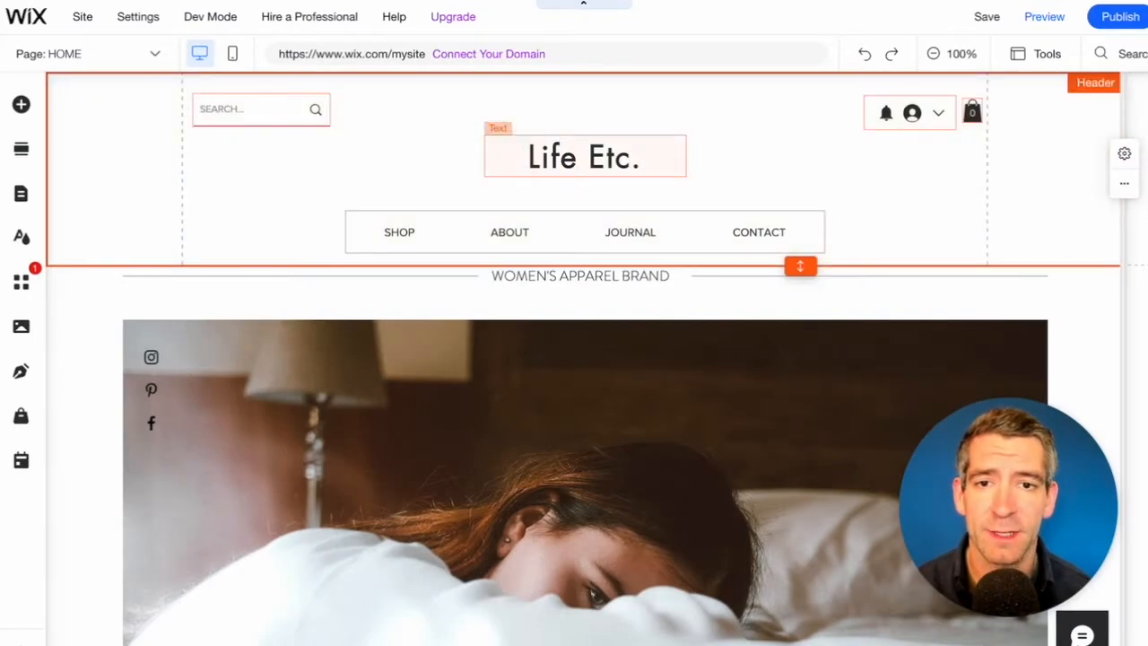
{"action": "left_click", "coordinate": [592, 158]}
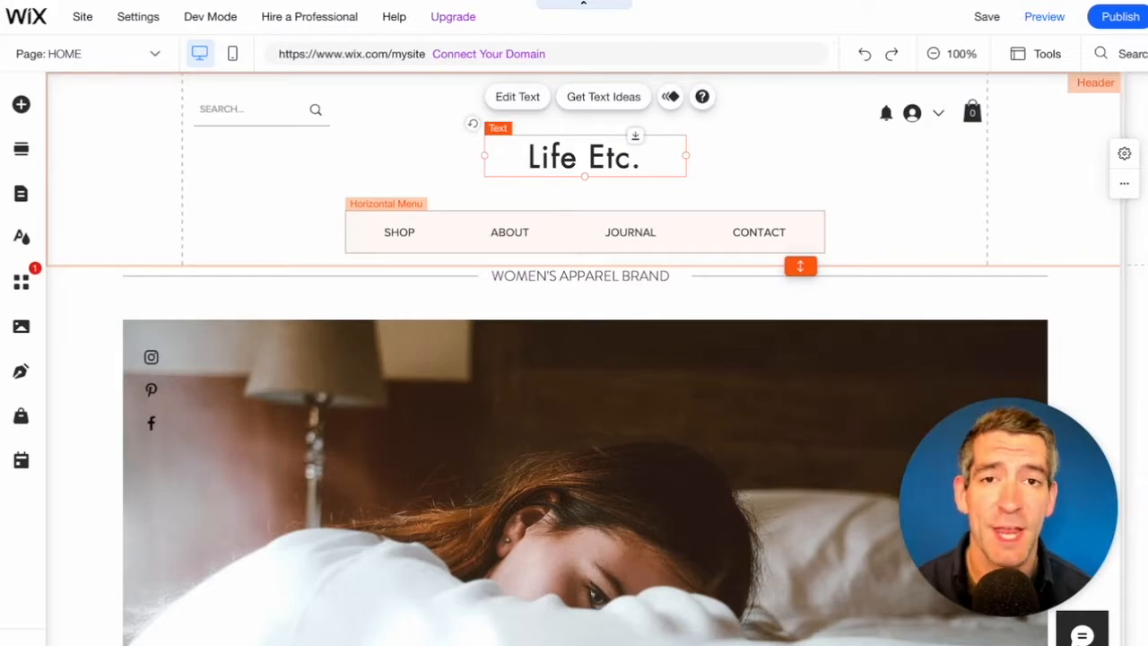
{"action": "scroll", "coordinate": [583, 358], "scroll_direction": "down", "scroll_amount": 3}
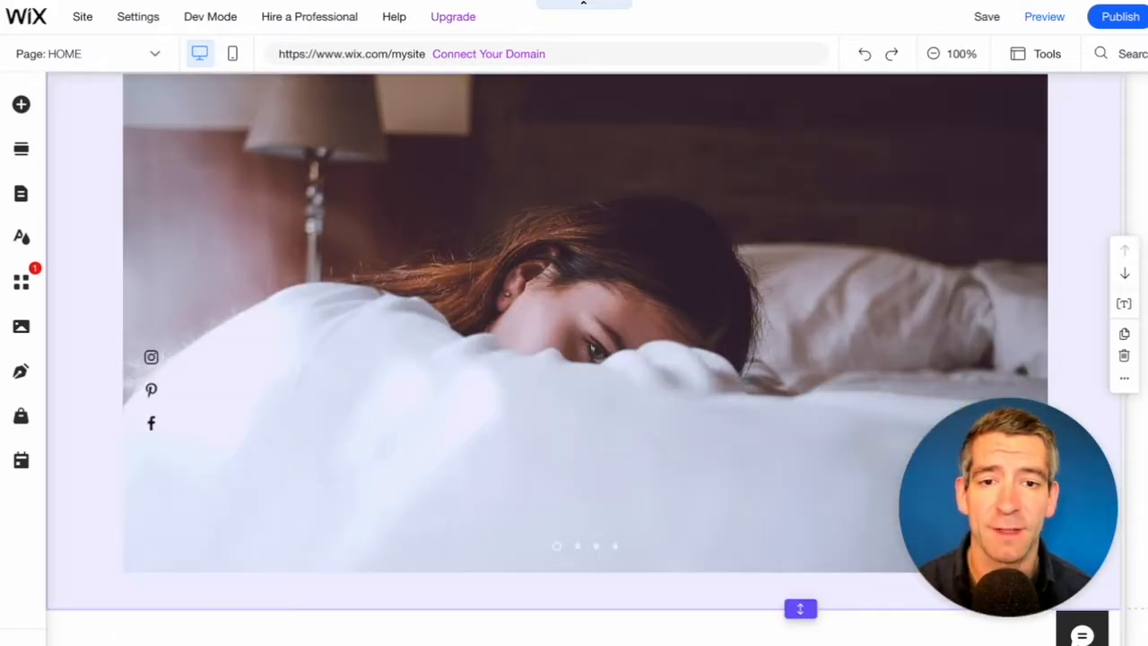
{"action": "scroll", "coordinate": [585, 359], "scroll_direction": "up", "scroll_amount": 1}
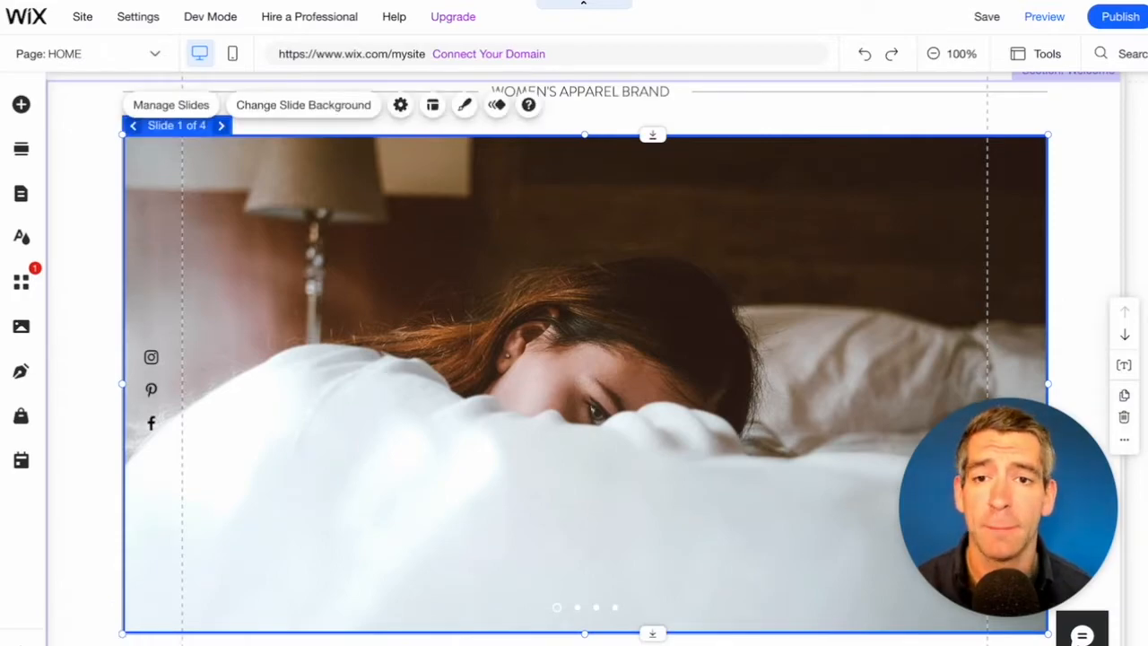
Step: Open the collection of elements that can be added to the home page
{"action": "scroll", "coordinate": [585, 359], "scroll_direction": "up", "scroll_amount": 3}
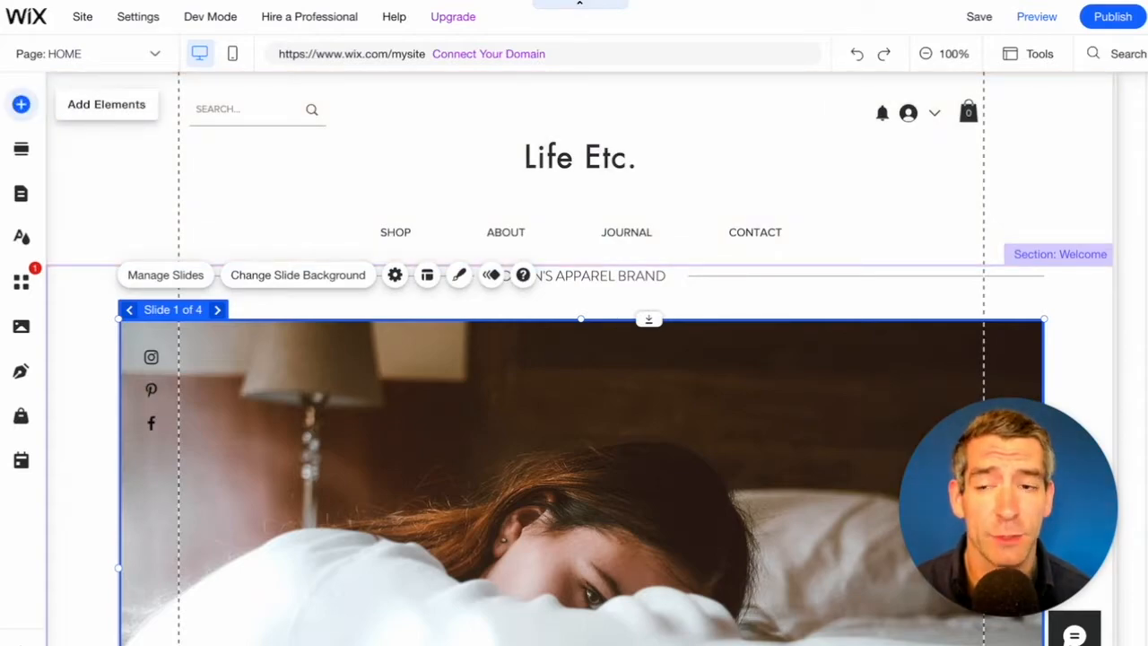
{"action": "left_click", "coordinate": [21, 104]}
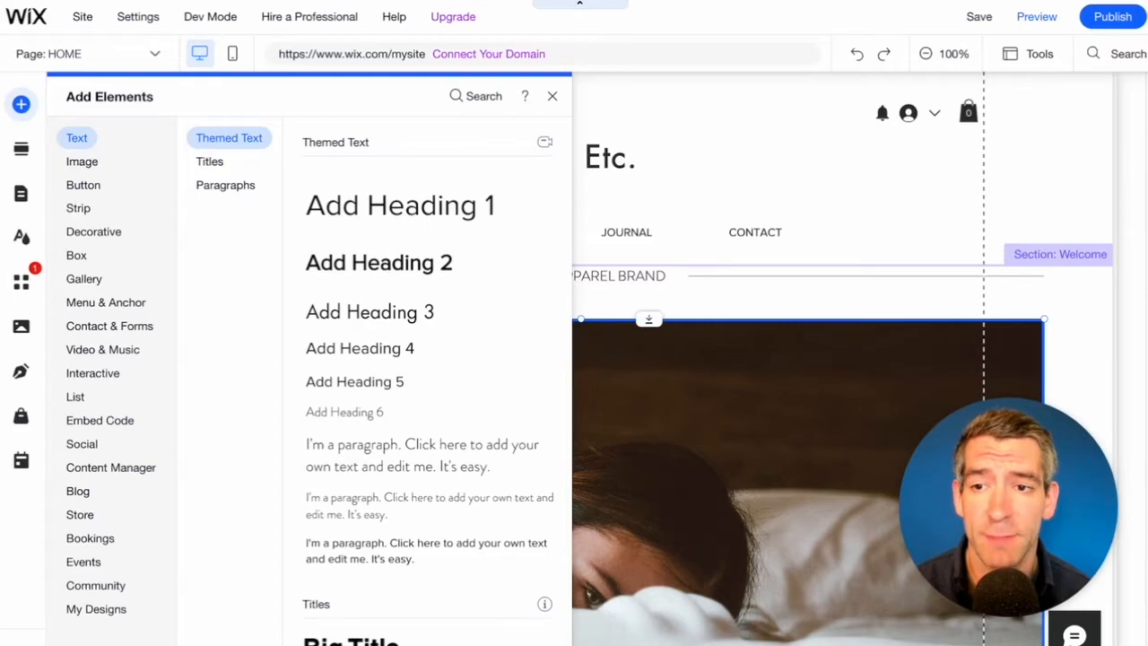
Step: Browse the image, button, strip, decorative and box categories of elements available for the home page
{"action": "left_click", "coordinate": [82, 161]}
{"action": "left_click", "coordinate": [83, 184]}
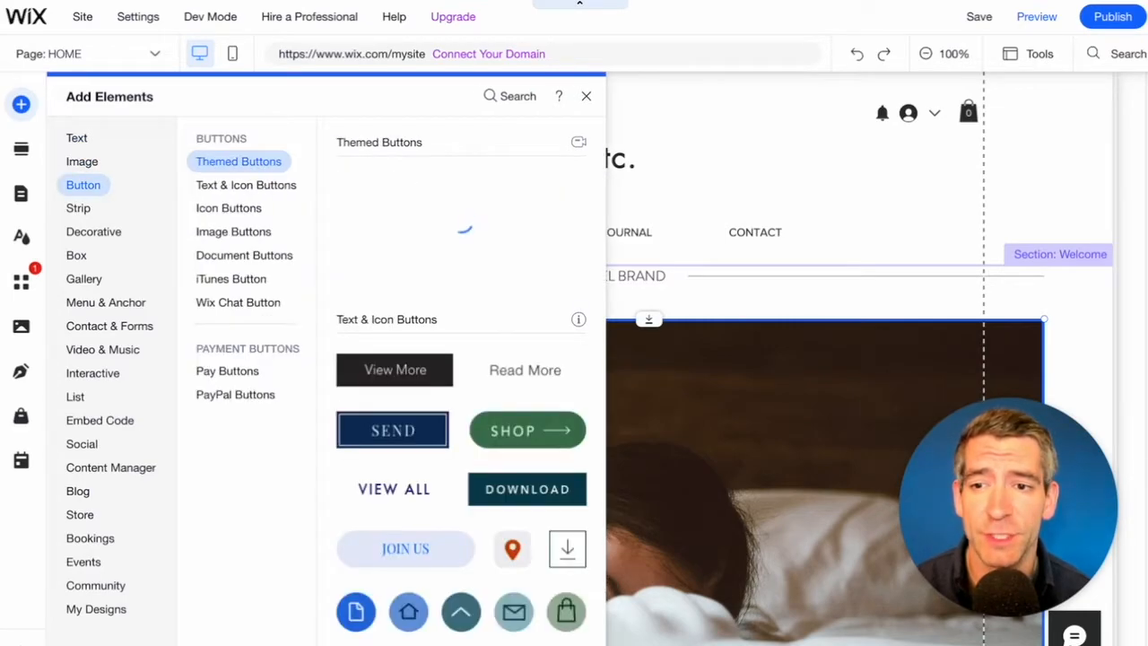
{"action": "left_click", "coordinate": [78, 208]}
{"action": "left_click", "coordinate": [93, 231]}
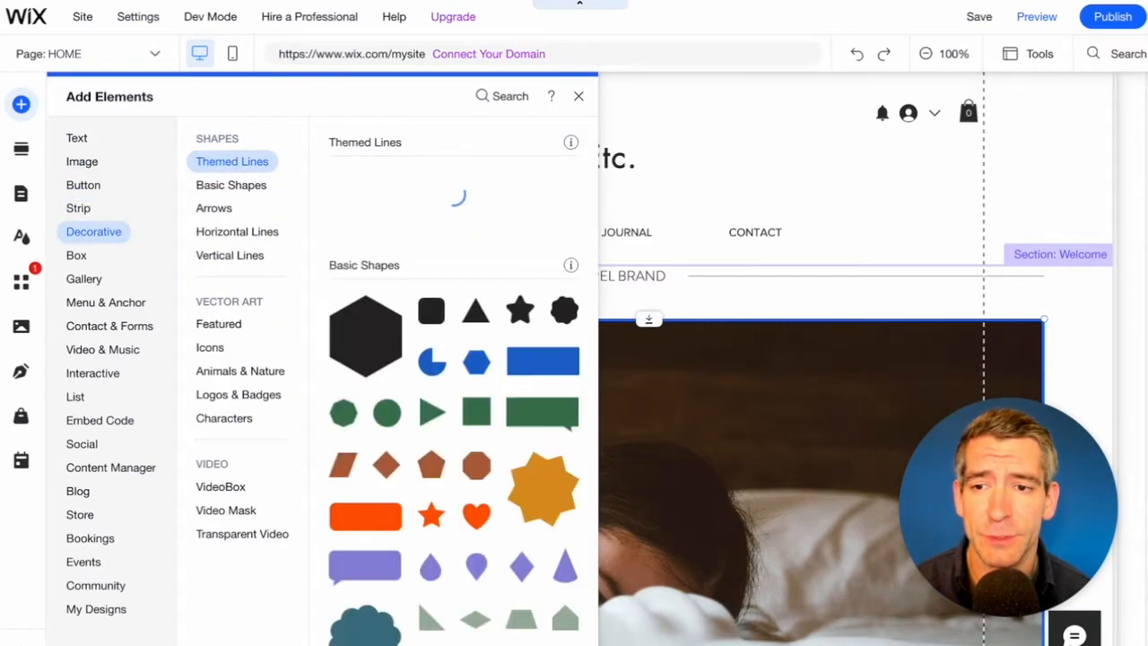
{"action": "left_click", "coordinate": [76, 255]}
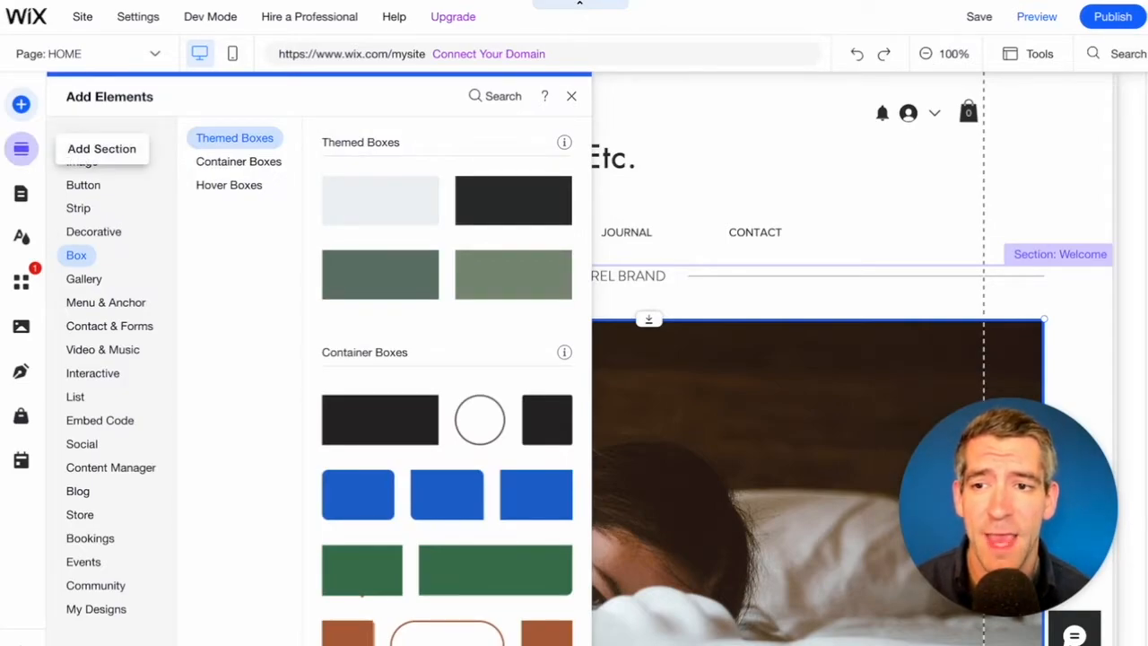
Step: Look through the section presets, site pages, site design, media and blog areas of the editor
{"action": "left_click", "coordinate": [21, 149]}
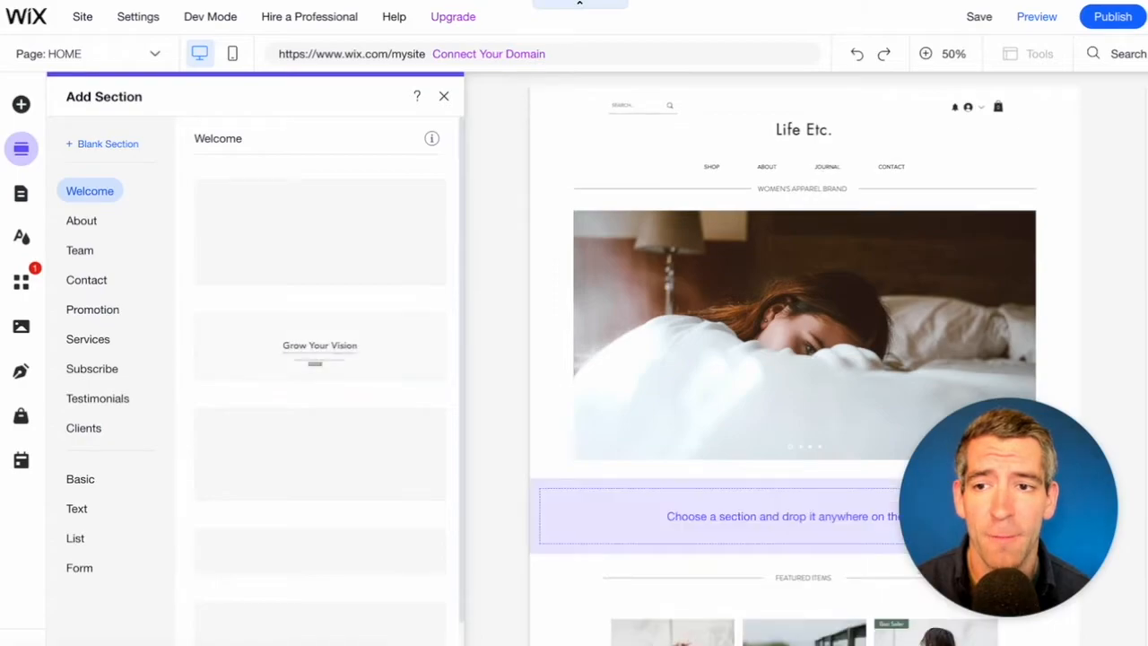
{"action": "left_click", "coordinate": [20, 193]}
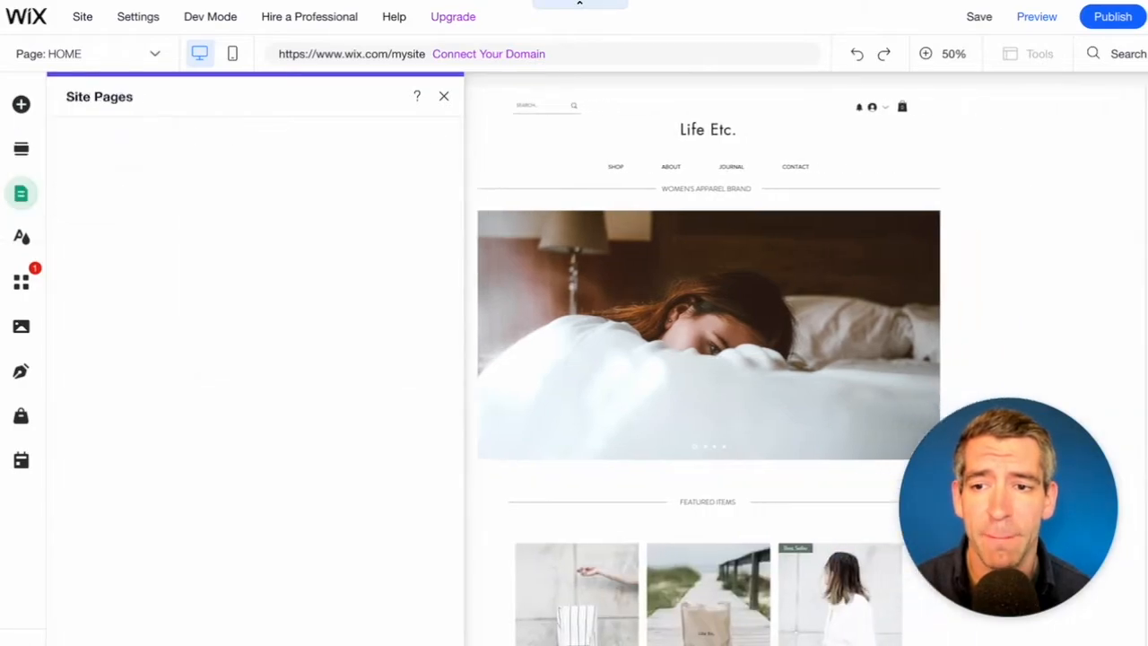
{"action": "left_click", "coordinate": [21, 237]}
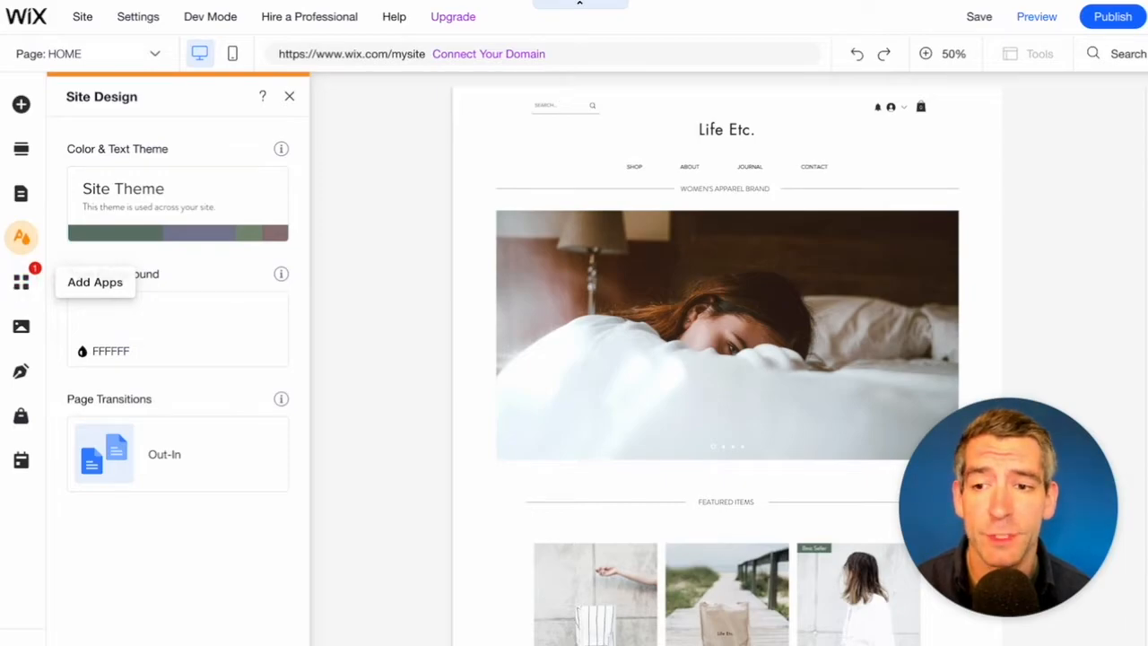
{"action": "left_click", "coordinate": [22, 327]}
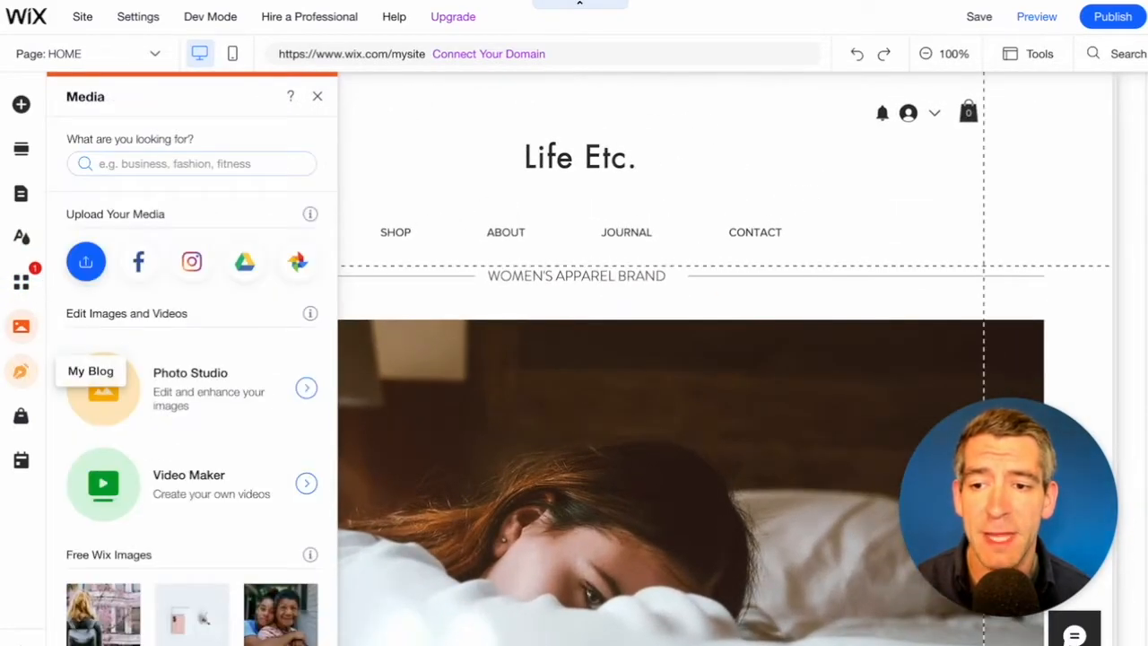
{"action": "left_click", "coordinate": [21, 372]}
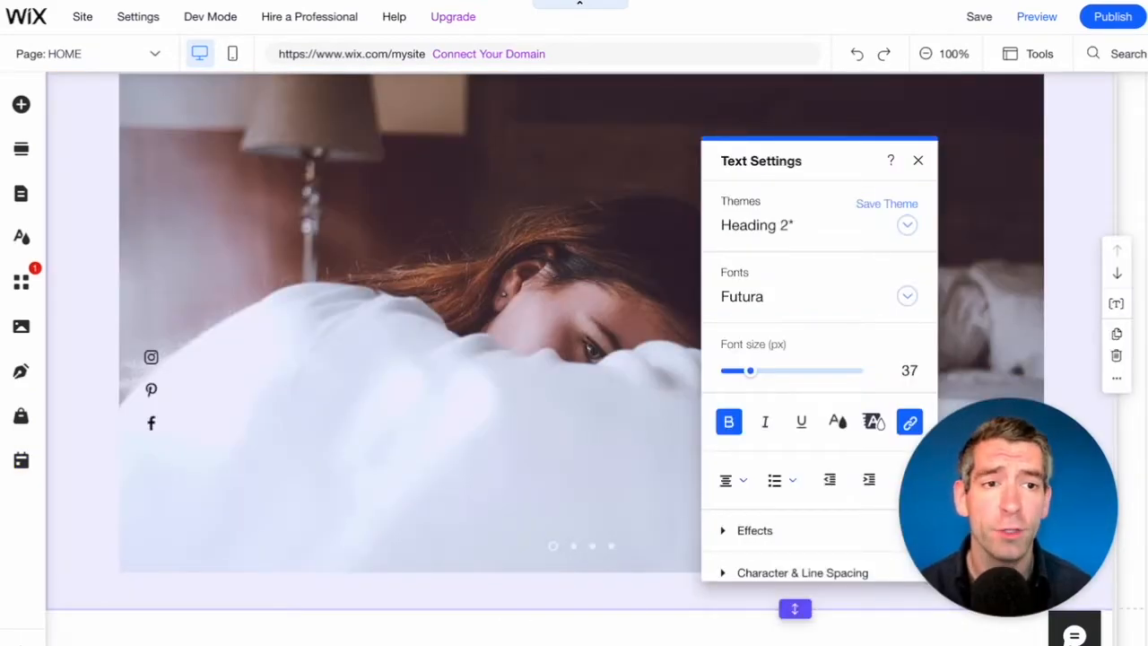
Step: Select the site title text in the header and review the heading and paragraph themes available for it
{"action": "left_click", "coordinate": [628, 592]}
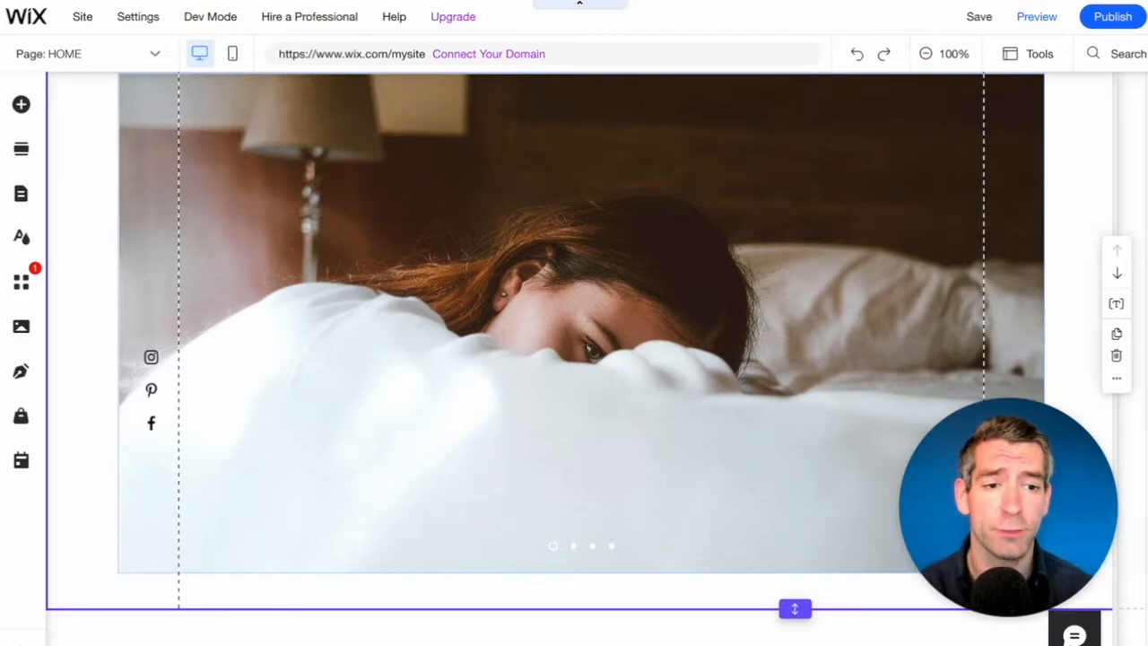
{"action": "scroll", "coordinate": [574, 323], "scroll_direction": "up", "scroll_amount": 3}
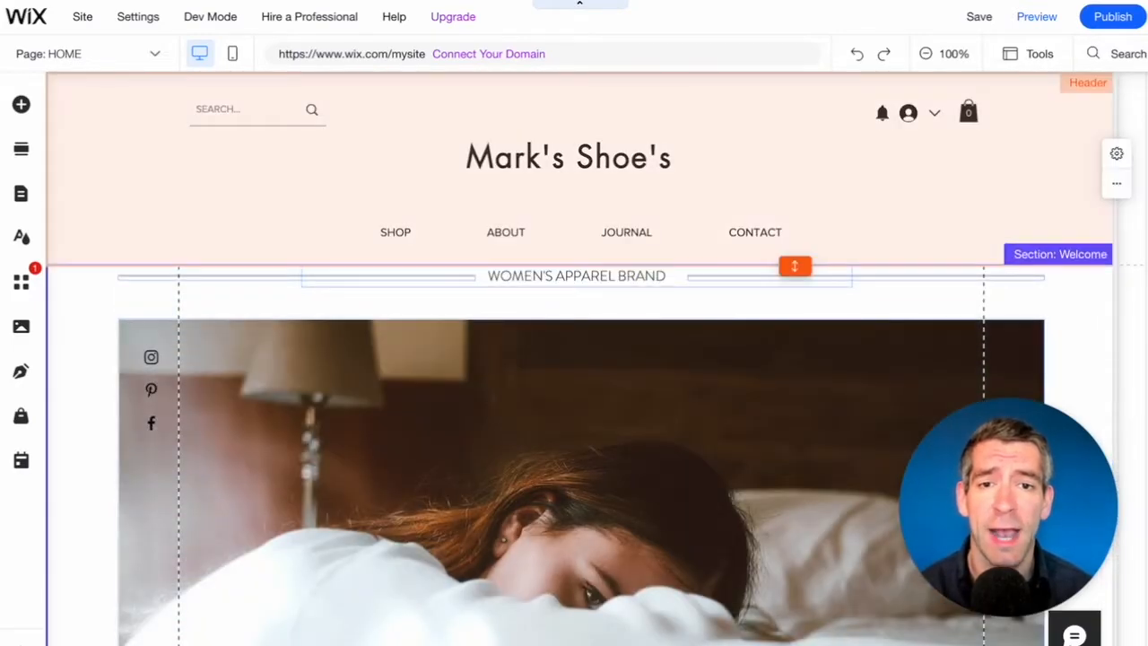
{"action": "left_click", "coordinate": [565, 152]}
{"action": "left_click", "coordinate": [565, 154]}
{"action": "left_click", "coordinate": [565, 155]}
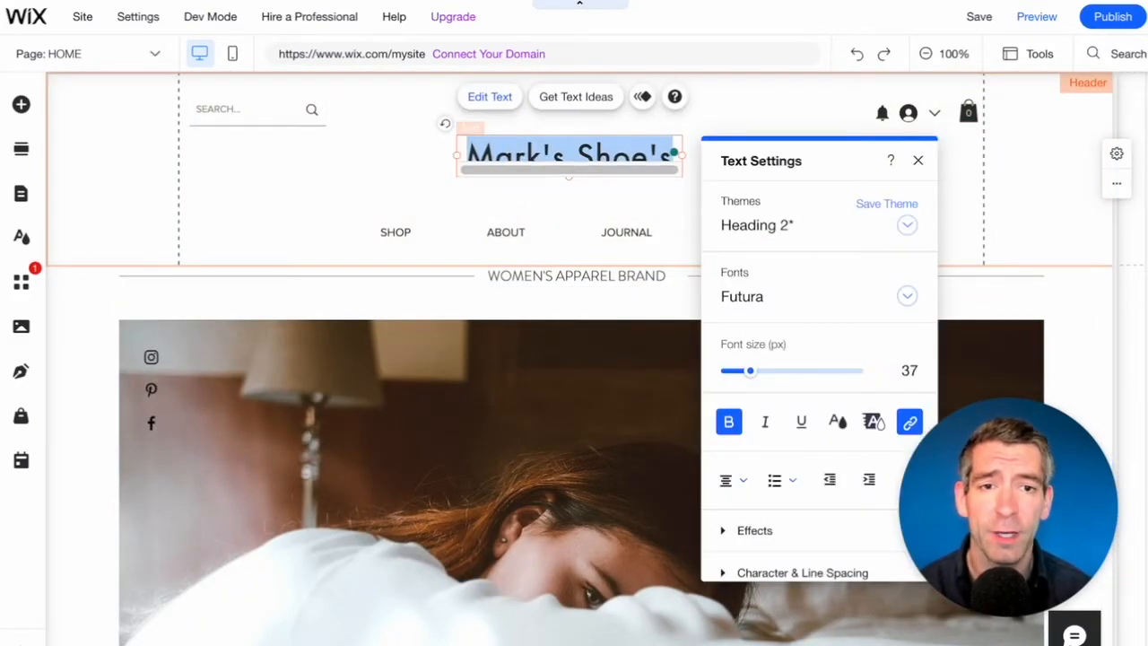
{"action": "left_click_drag", "start_coordinate": [527, 157], "coordinate": [613, 157]}
{"action": "left_click", "coordinate": [632, 155]}
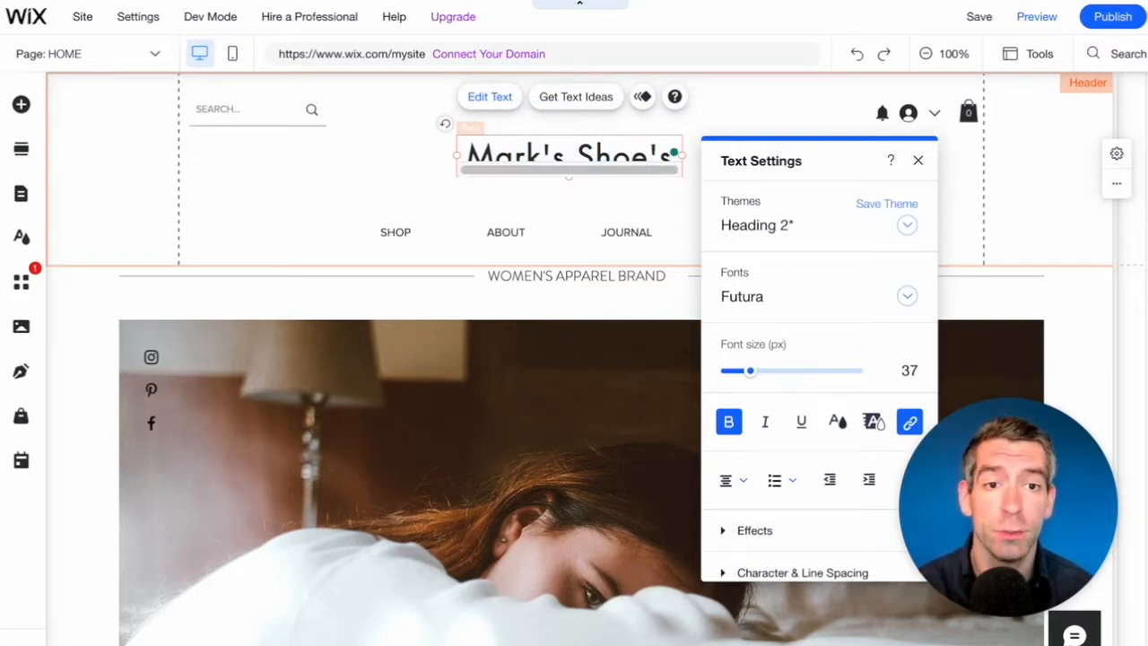
{"action": "left_click", "coordinate": [907, 225]}
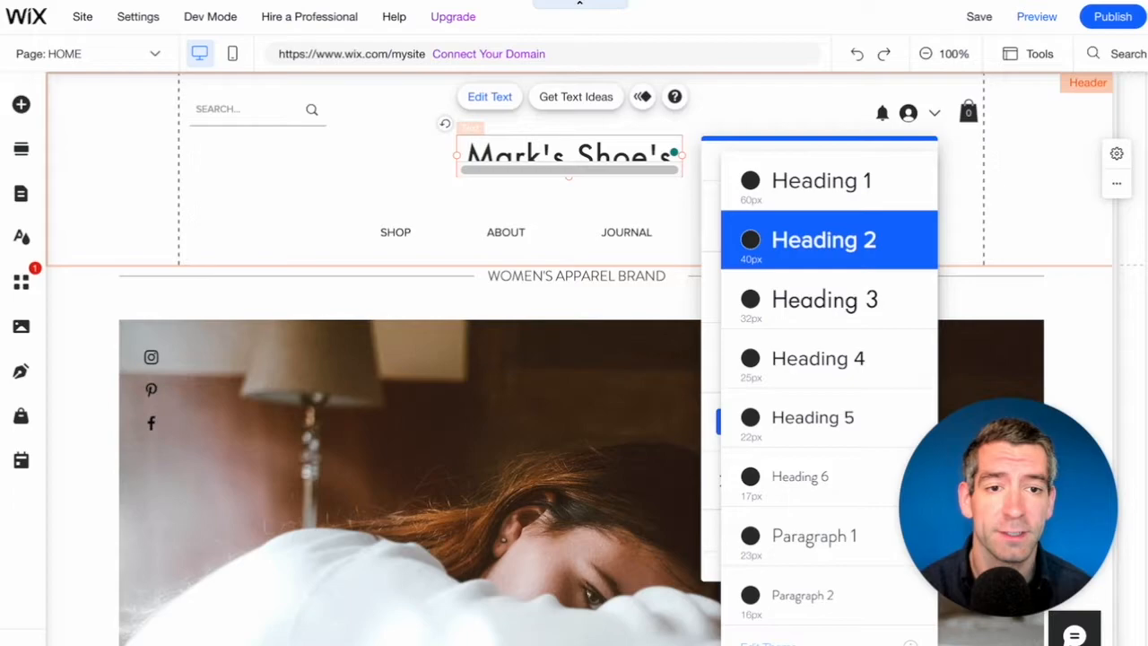
{"action": "left_click", "coordinate": [626, 153]}
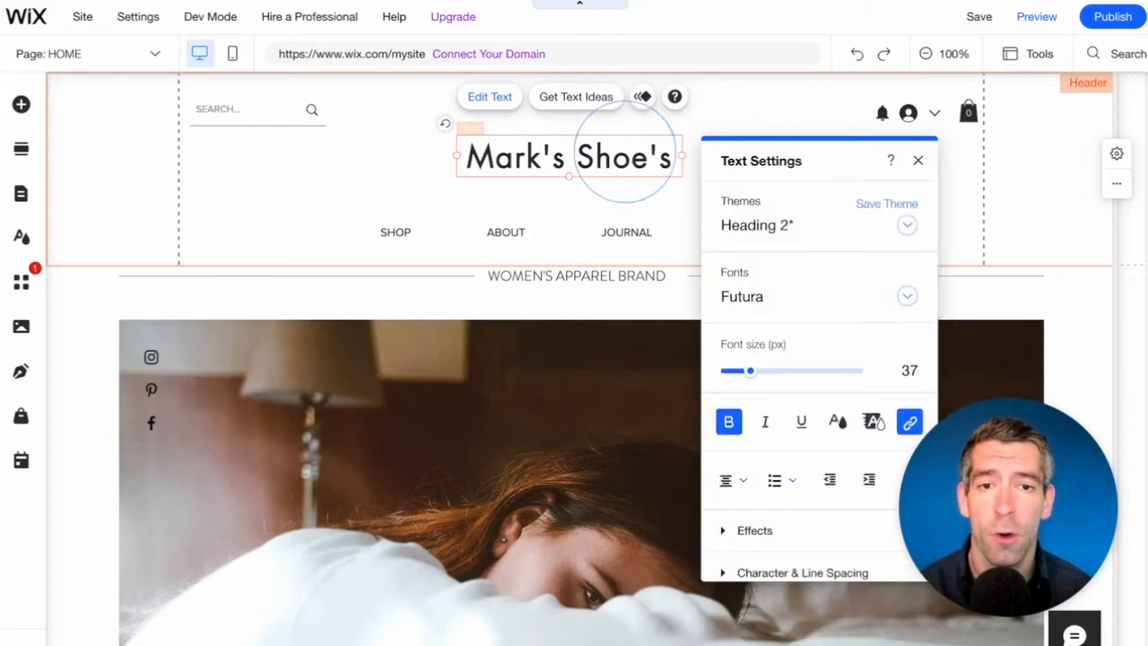
Step: Widen the site title's text box on both sides and extend it slightly downward so the text has more room
{"action": "left_click", "coordinate": [687, 154]}
{"action": "left_click_drag", "start_coordinate": [687, 154], "coordinate": [715, 152]}
{"action": "left_click_drag", "start_coordinate": [458, 154], "coordinate": [438, 154]}
{"action": "left_click_drag", "start_coordinate": [576, 177], "coordinate": [577, 186]}
{"action": "left_click", "coordinate": [340, 153]}
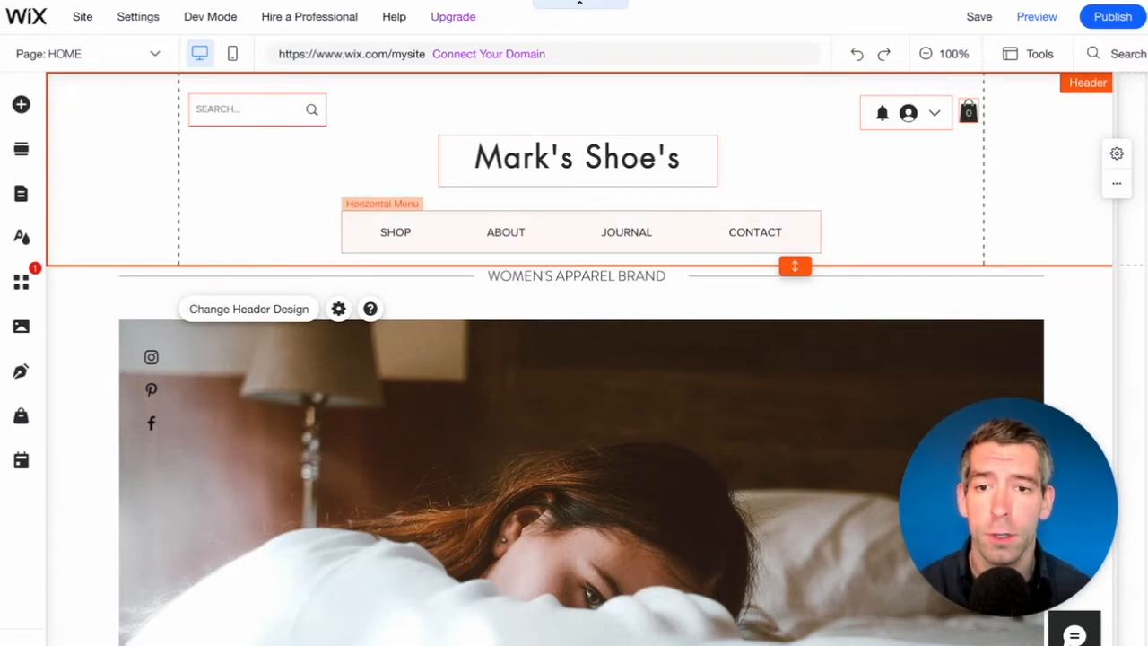
Step: Select the header's horizontal menu, dismiss the save error notice, and go to the site's dashboard
{"action": "left_click", "coordinate": [560, 232]}
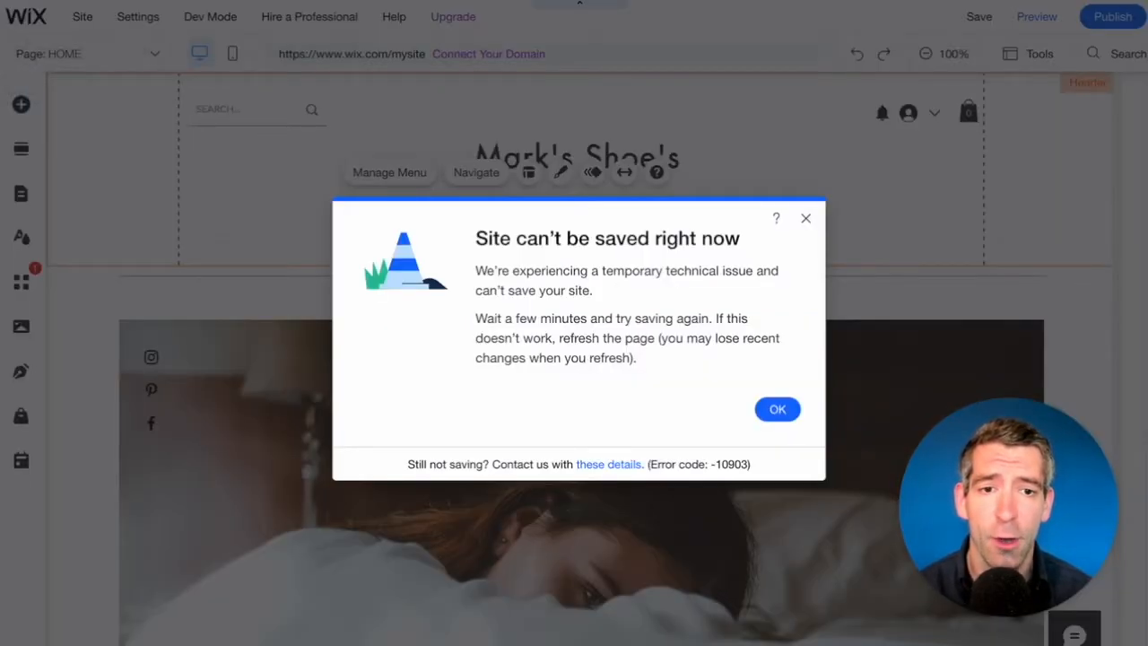
{"action": "left_click", "coordinate": [805, 218]}
{"action": "mouse_move", "coordinate": [26, 17]}
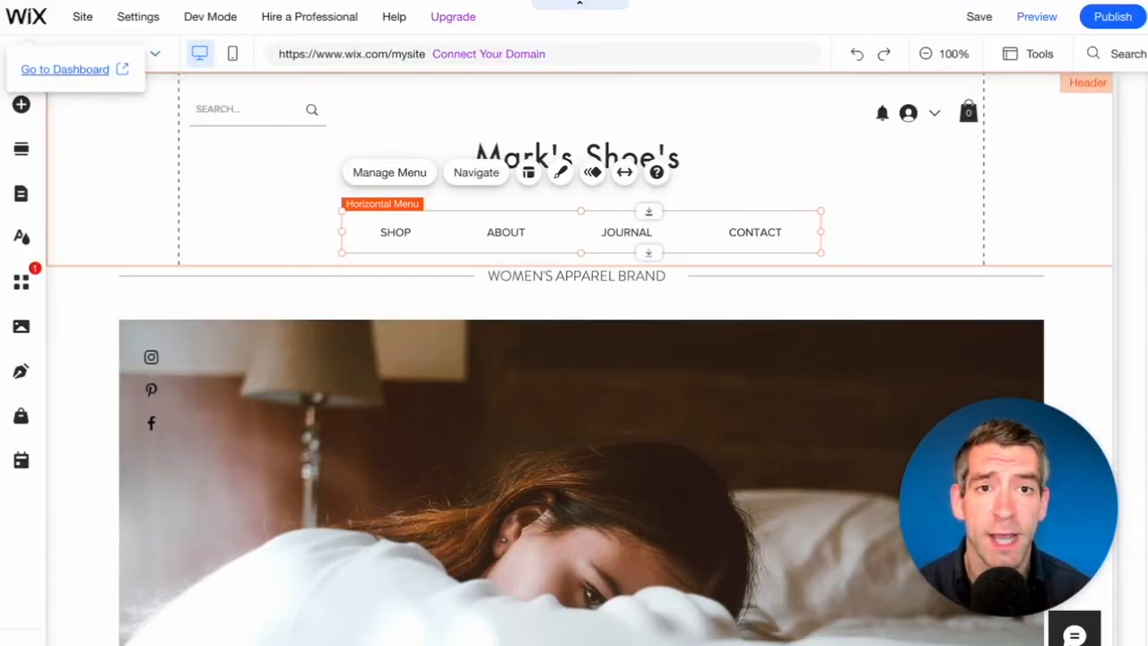
{"action": "left_click", "coordinate": [65, 69]}
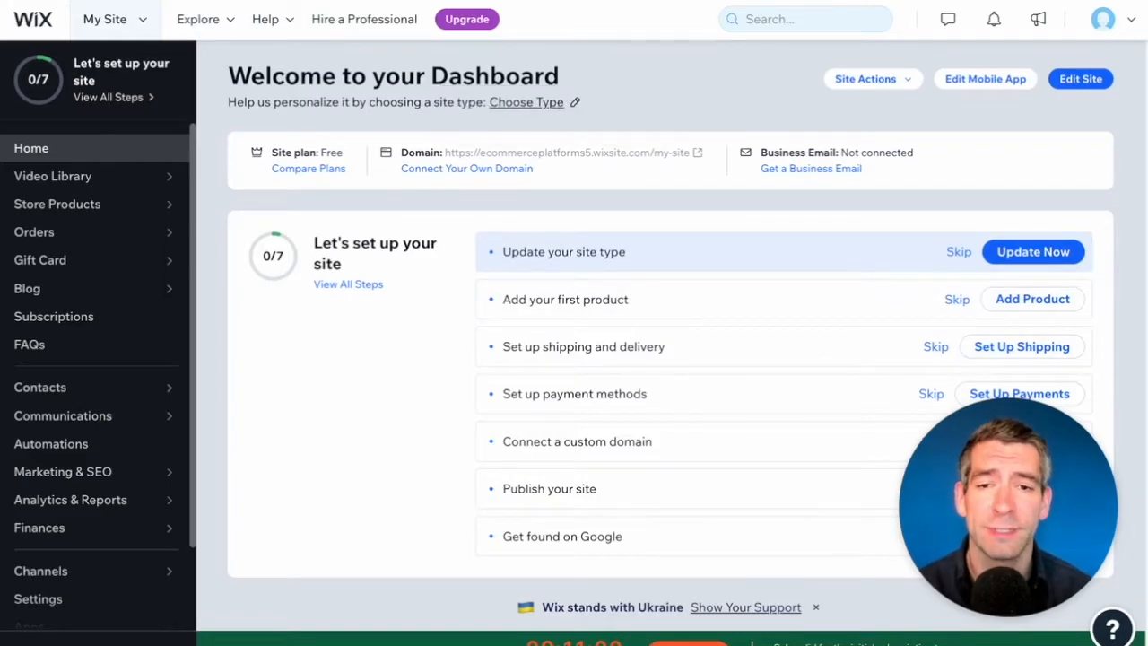
Step: Examine the dashboard's site setup checklist, domain details, and the options under Store Products and Orders
{"action": "scroll", "coordinate": [671, 359], "scroll_direction": "down", "scroll_amount": 1}
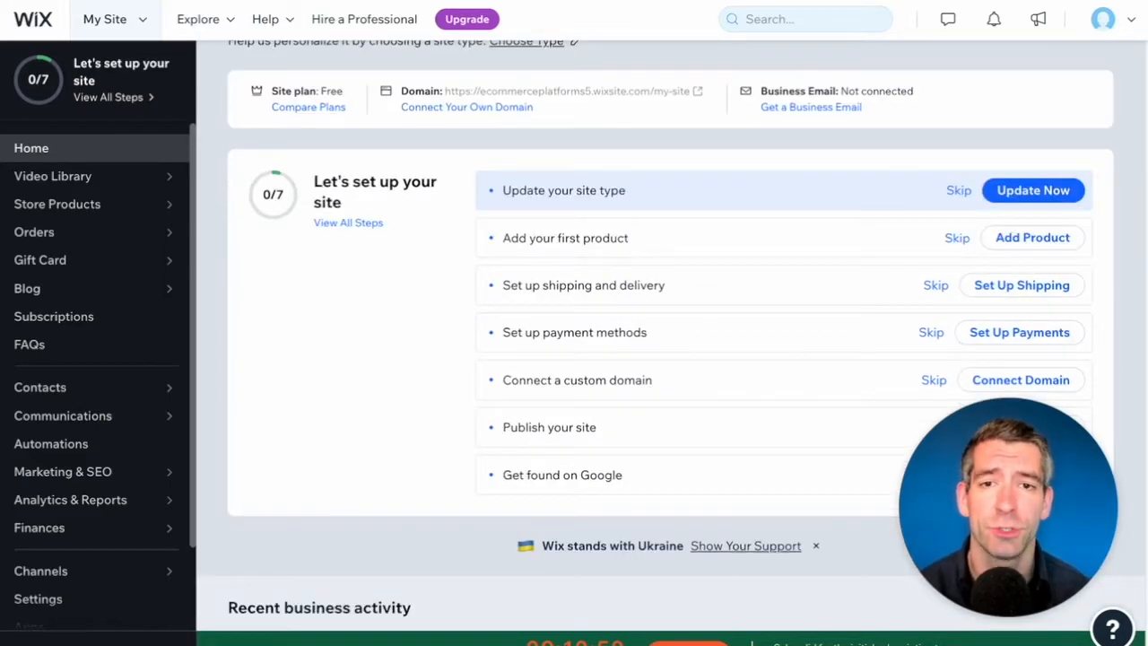
{"action": "scroll", "coordinate": [671, 359], "scroll_direction": "up", "scroll_amount": 1}
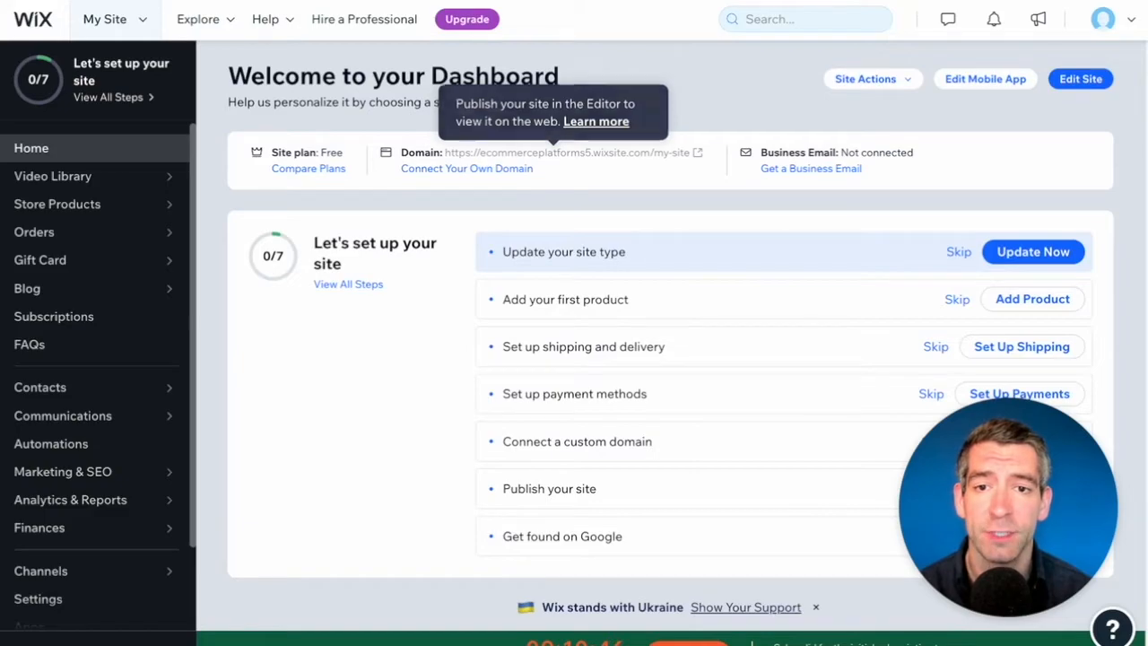
{"action": "left_click", "coordinate": [429, 140]}
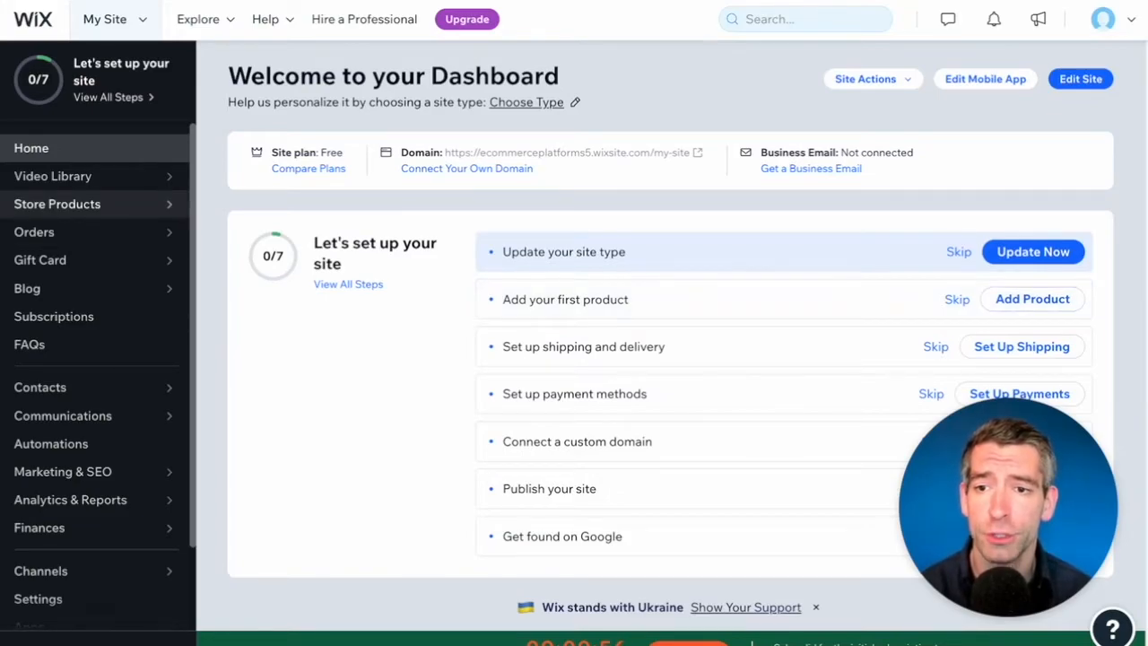
{"action": "mouse_move", "coordinate": [90, 203]}
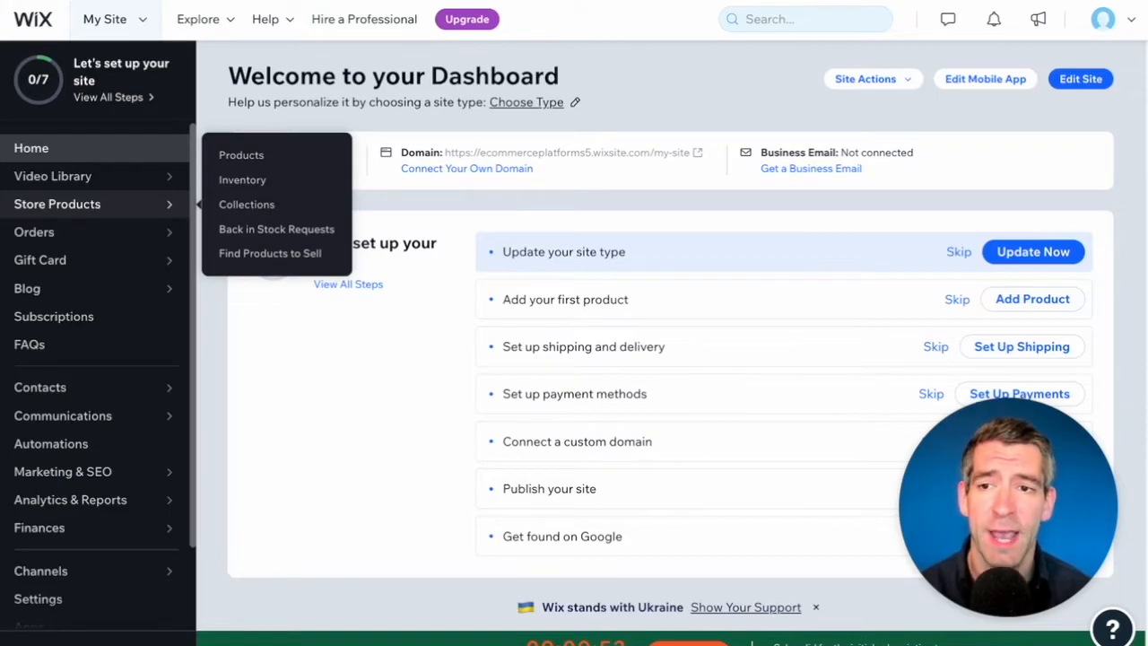
{"action": "mouse_move", "coordinate": [90, 232]}
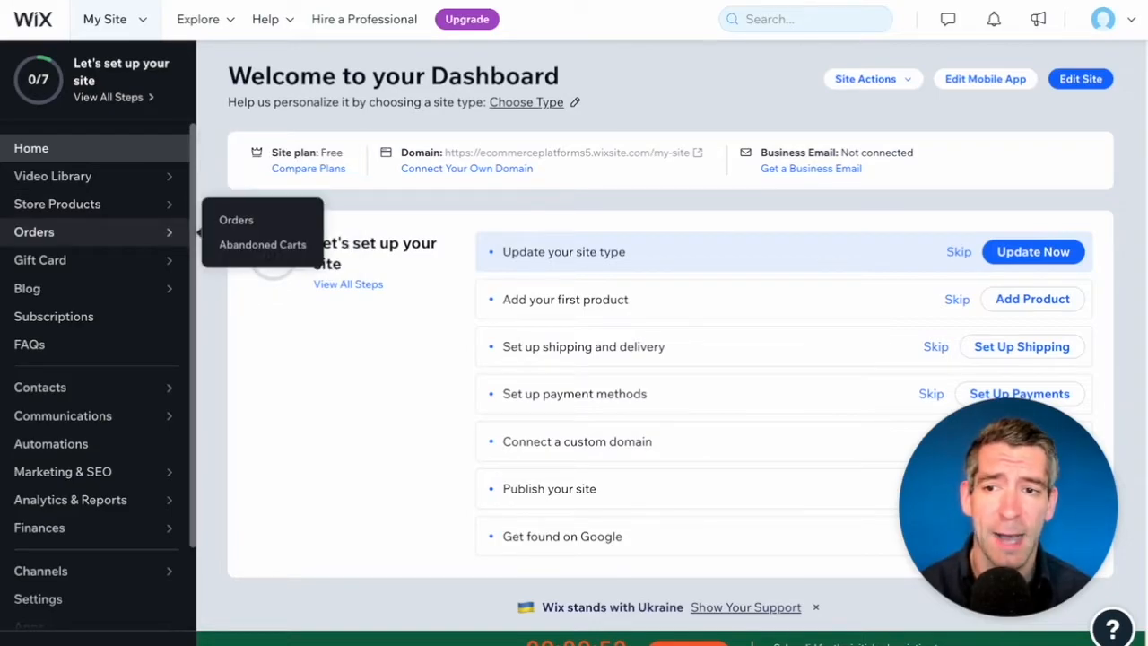
{"action": "mouse_move", "coordinate": [90, 288]}
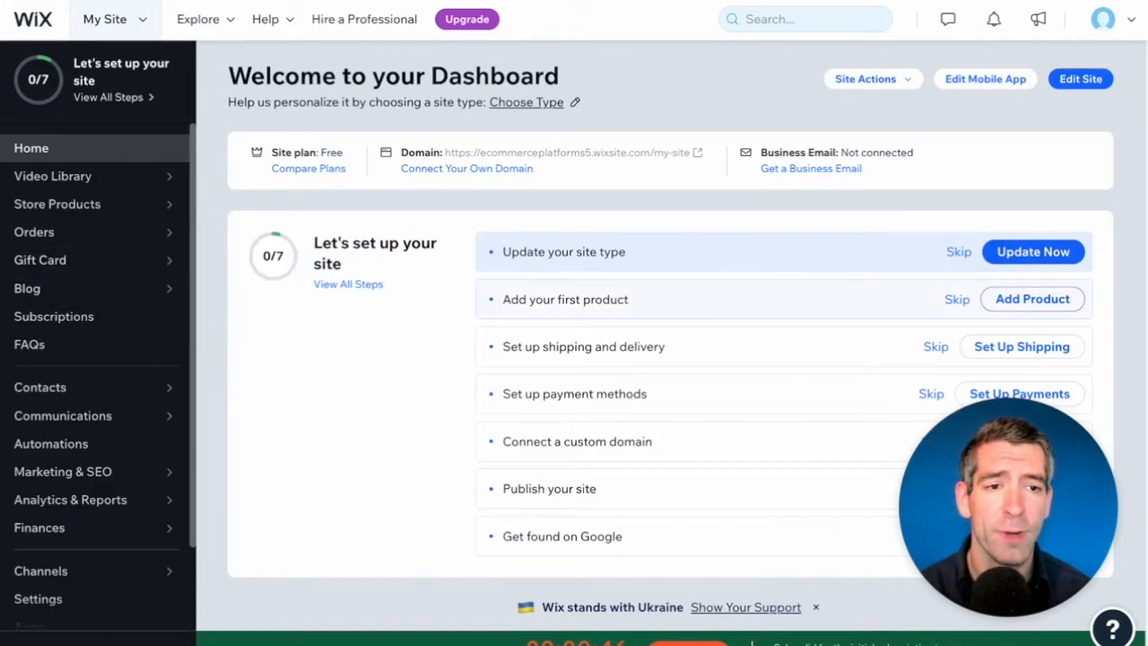
Step: Open the store's product list from the add-first-product setup task and look through the sample products
{"action": "left_click", "coordinate": [1033, 299]}
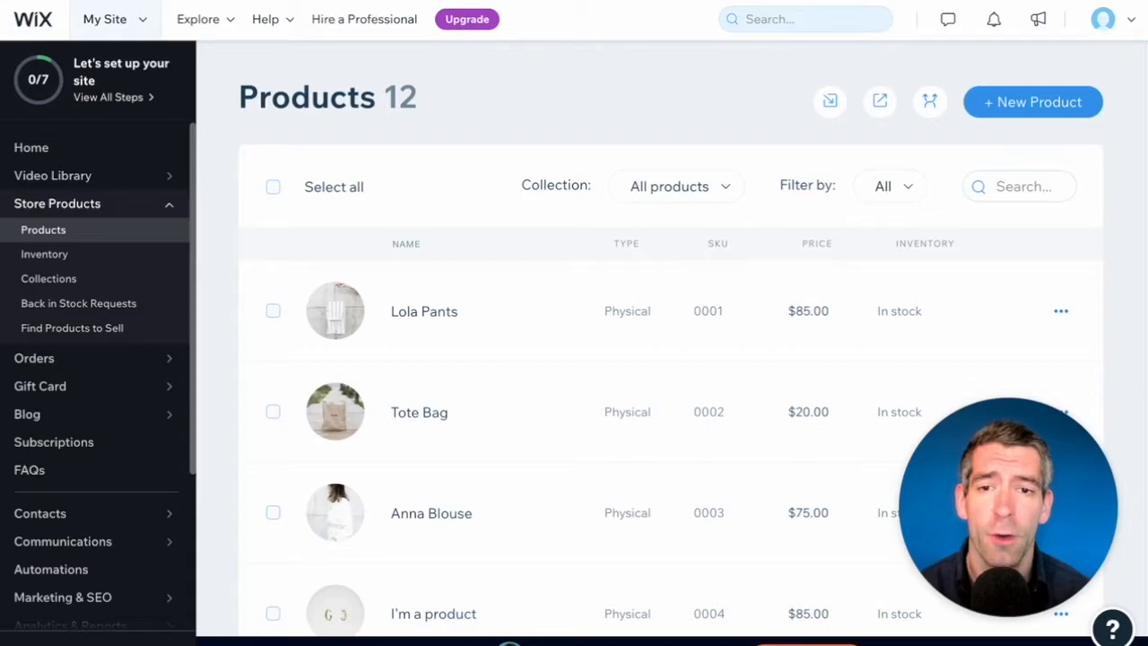
{"action": "left_click", "coordinate": [1134, 100]}
{"action": "scroll", "coordinate": [1134, 101], "scroll_direction": "down", "scroll_amount": 2}
{"action": "scroll", "coordinate": [1134, 100], "scroll_direction": "up", "scroll_amount": 2}
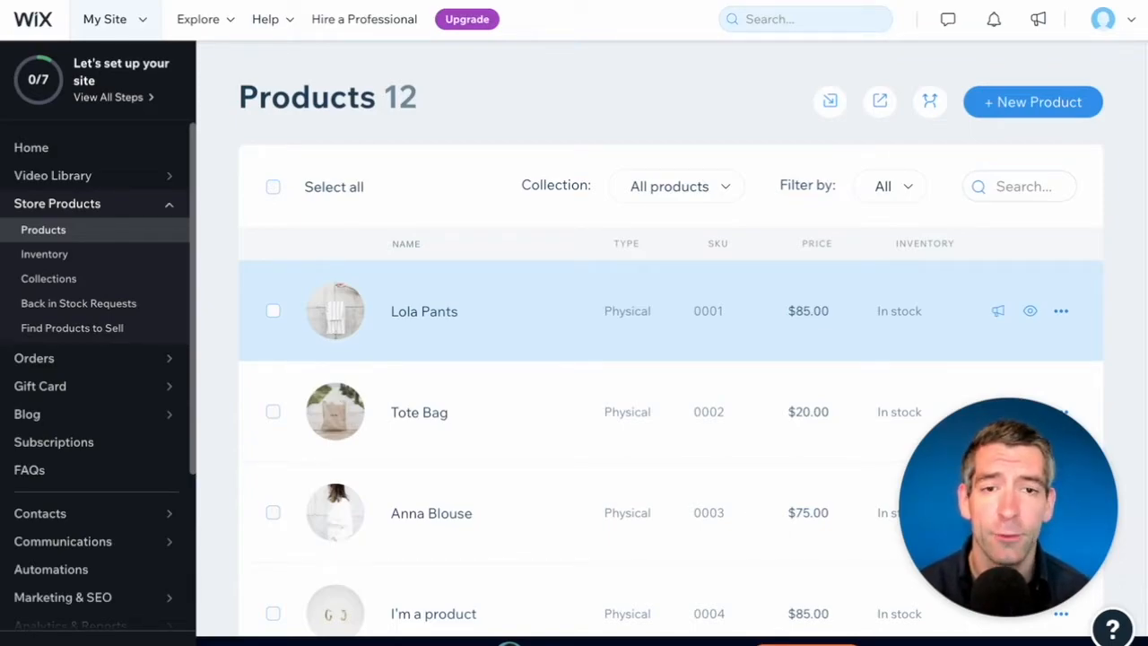
Step: Open the Lola Pants product and examine its images, description, info sections and pricing fields
{"action": "left_click", "coordinate": [403, 306]}
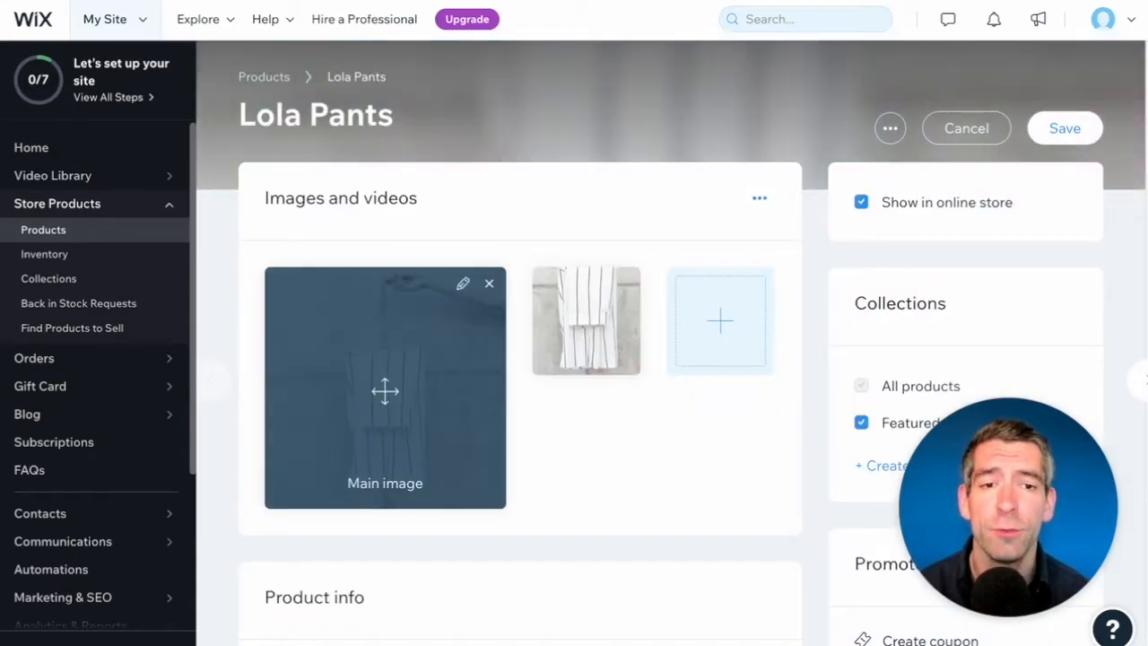
{"action": "scroll", "coordinate": [671, 359], "scroll_direction": "down", "scroll_amount": 1}
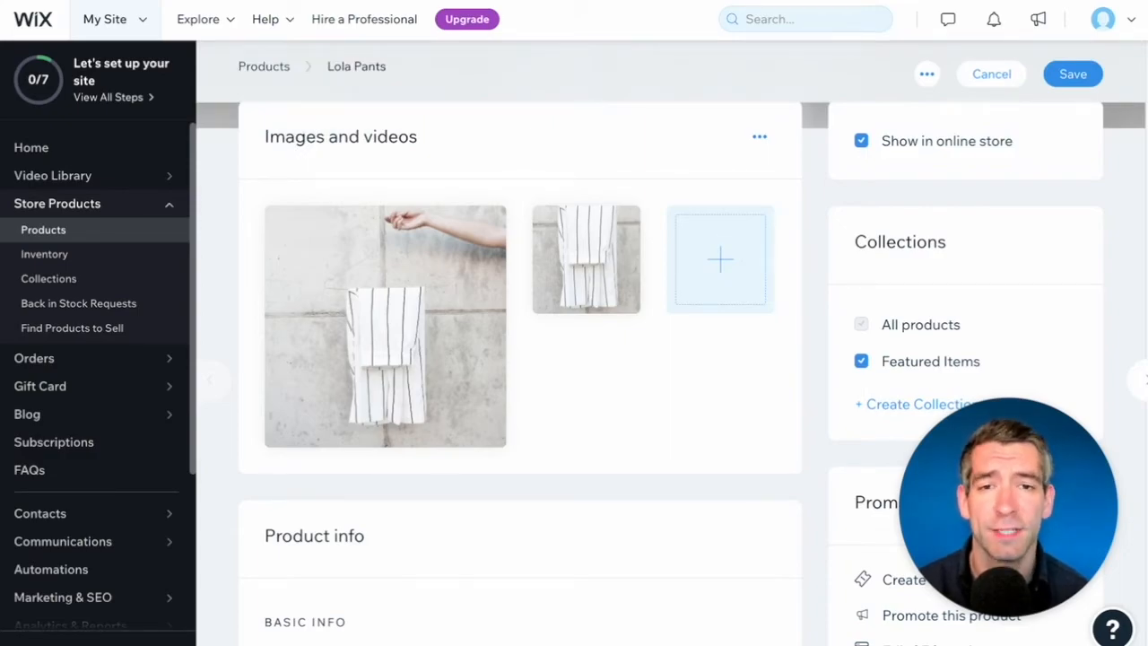
{"action": "scroll", "coordinate": [521, 377], "scroll_direction": "down", "scroll_amount": 1}
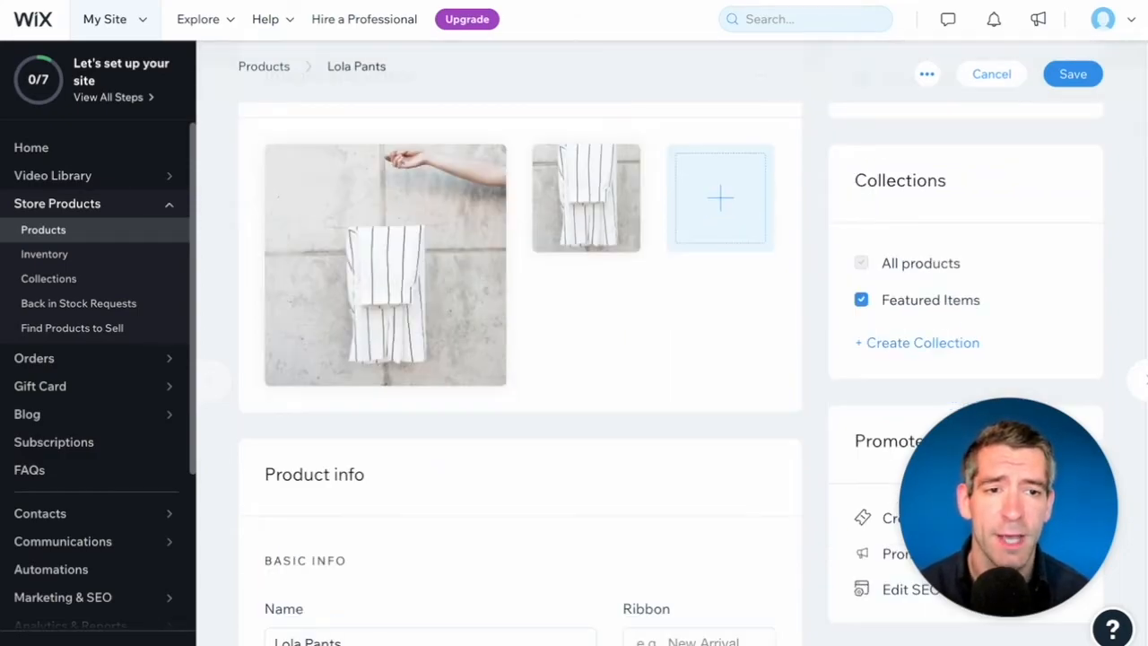
{"action": "scroll", "coordinate": [520, 376], "scroll_direction": "down", "scroll_amount": 4}
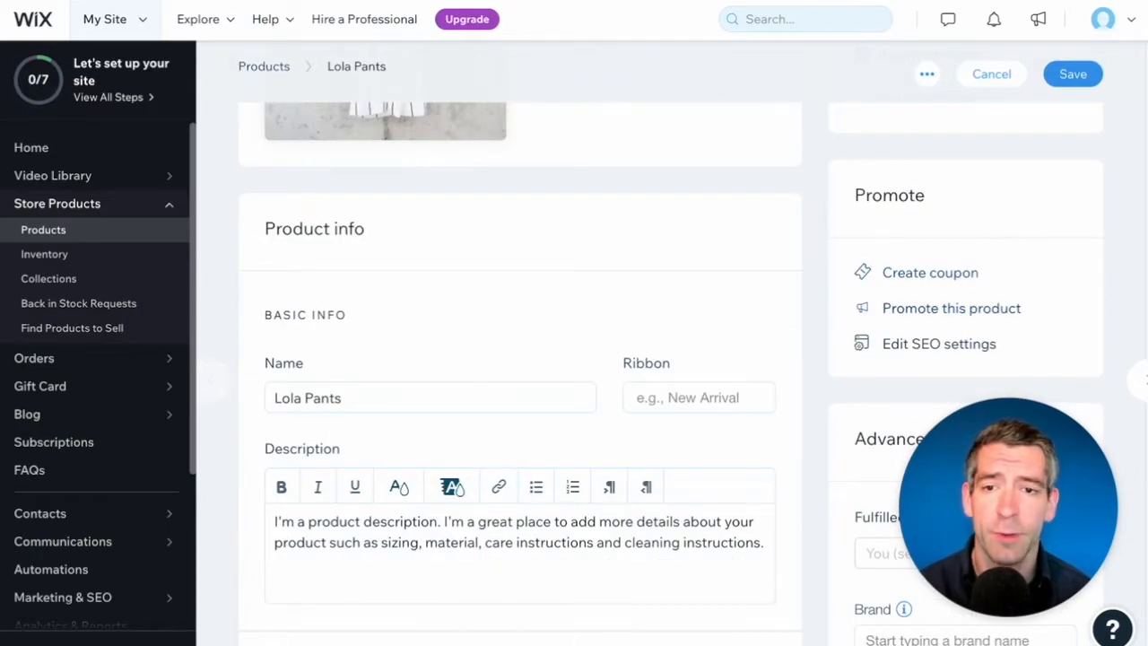
{"action": "scroll", "coordinate": [521, 377], "scroll_direction": "down", "scroll_amount": 4}
{"action": "scroll", "coordinate": [520, 359], "scroll_direction": "down", "scroll_amount": 7}
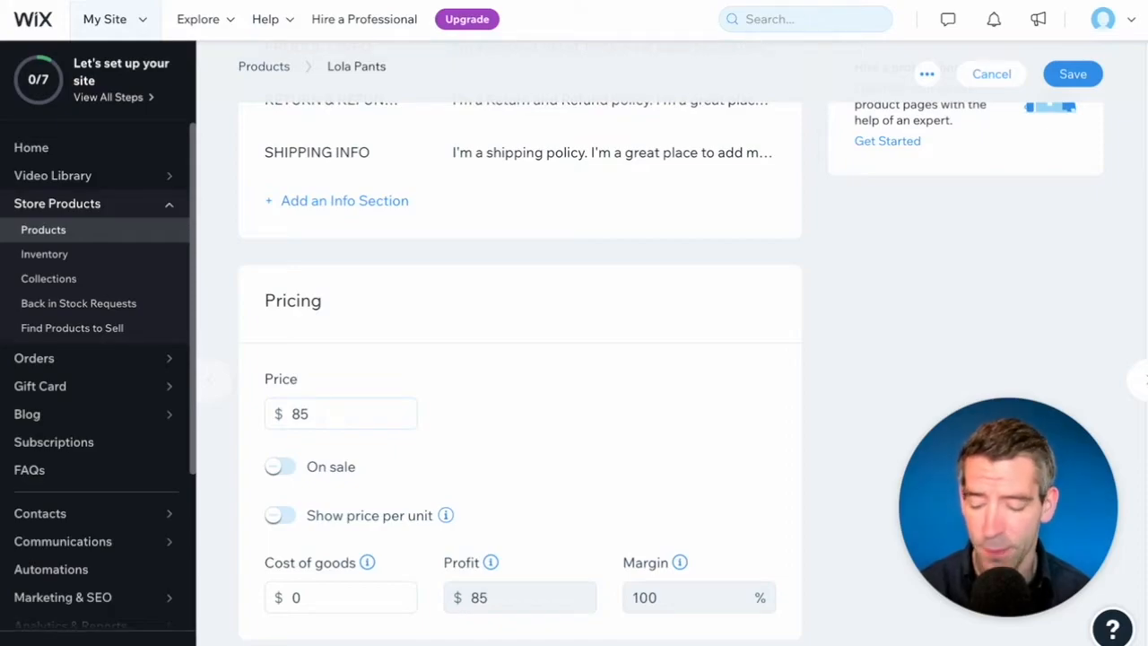
{"action": "scroll", "coordinate": [586, 324], "scroll_direction": "up", "scroll_amount": 15}
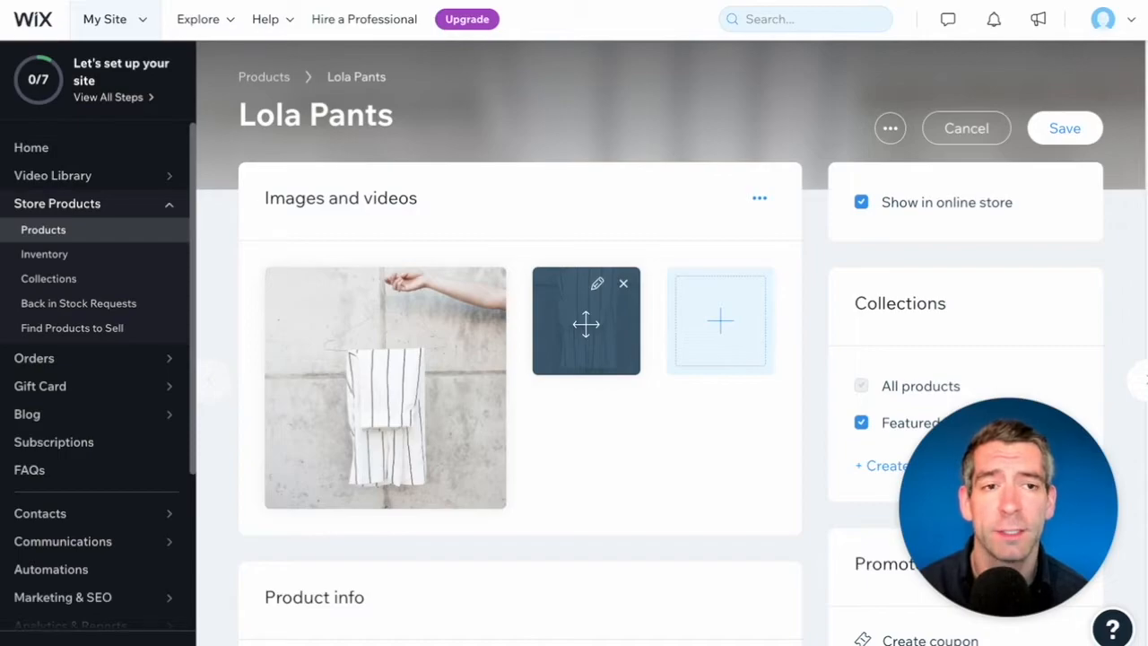
Step: Return to the product list and start a new physical product
{"action": "left_click", "coordinate": [264, 76]}
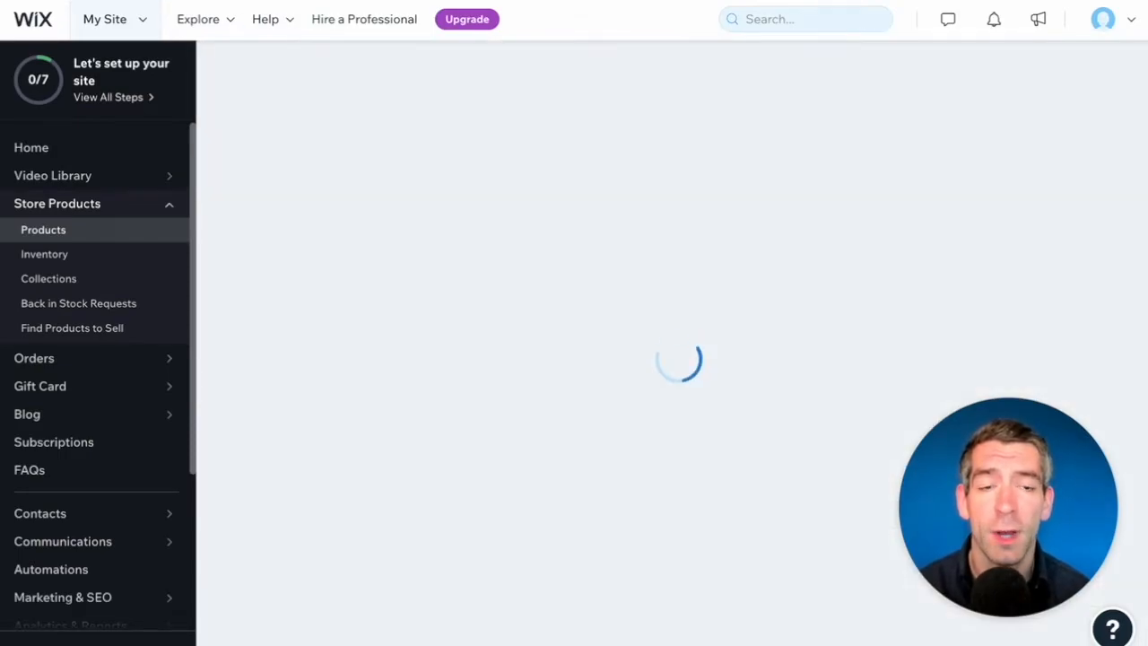
{"action": "left_click", "coordinate": [1032, 102]}
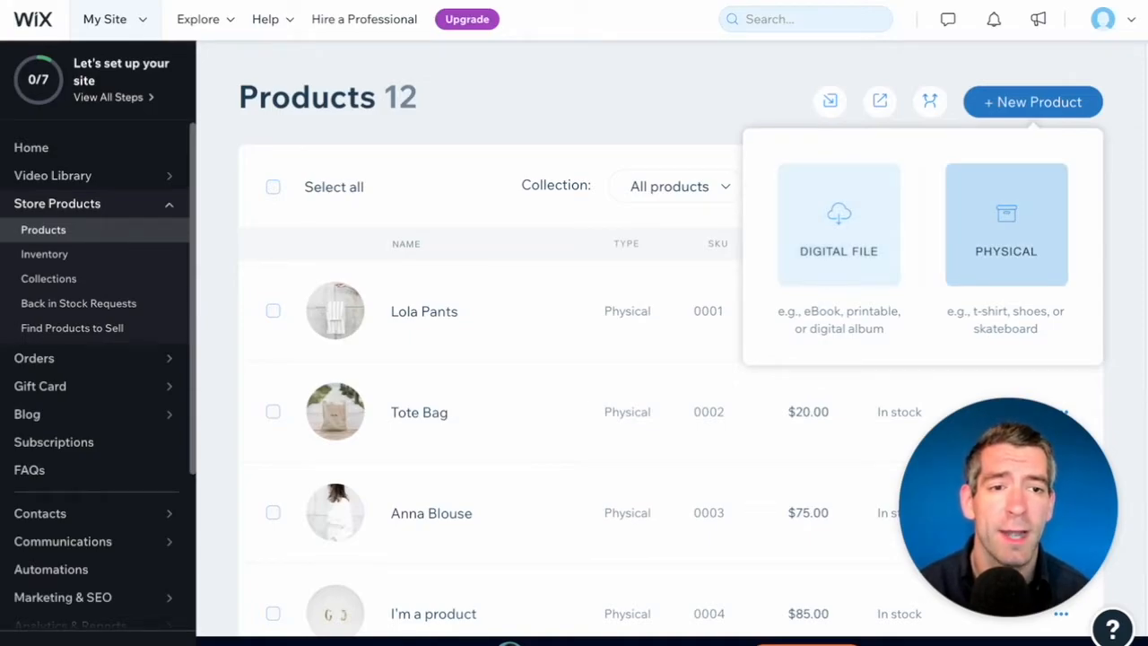
{"action": "left_click", "coordinate": [1006, 225]}
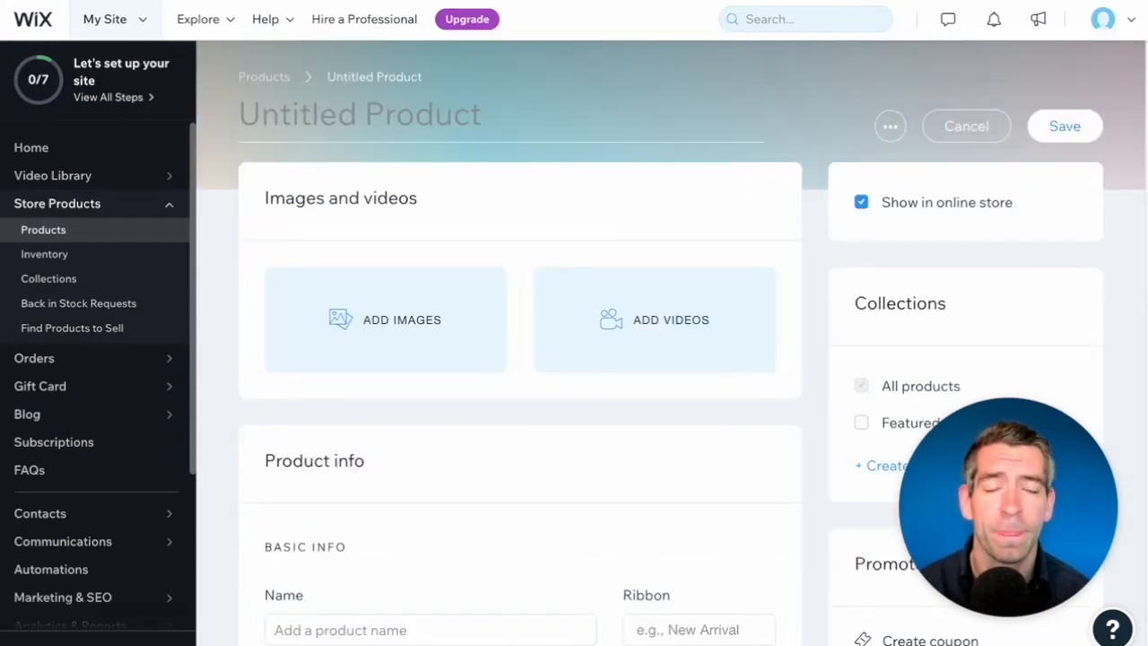
Step: Name the new product Really Cool Shoes and keep it set to show in the online store
{"action": "type", "text": "Really Cool Shoes"}
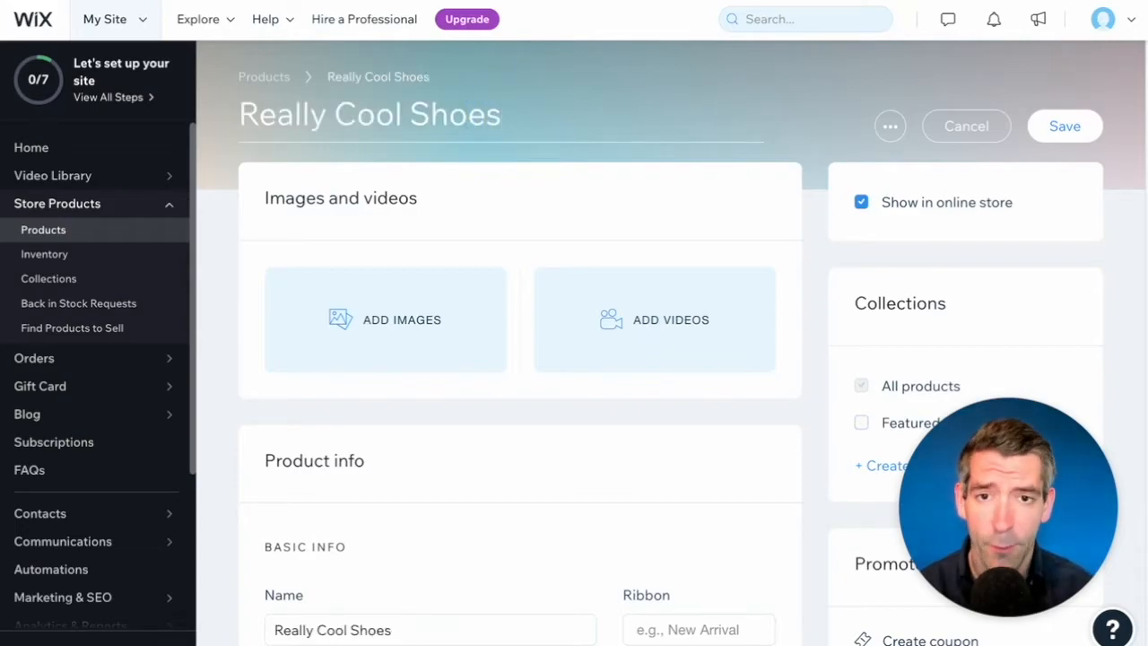
{"action": "key", "text": "BackSpace"}
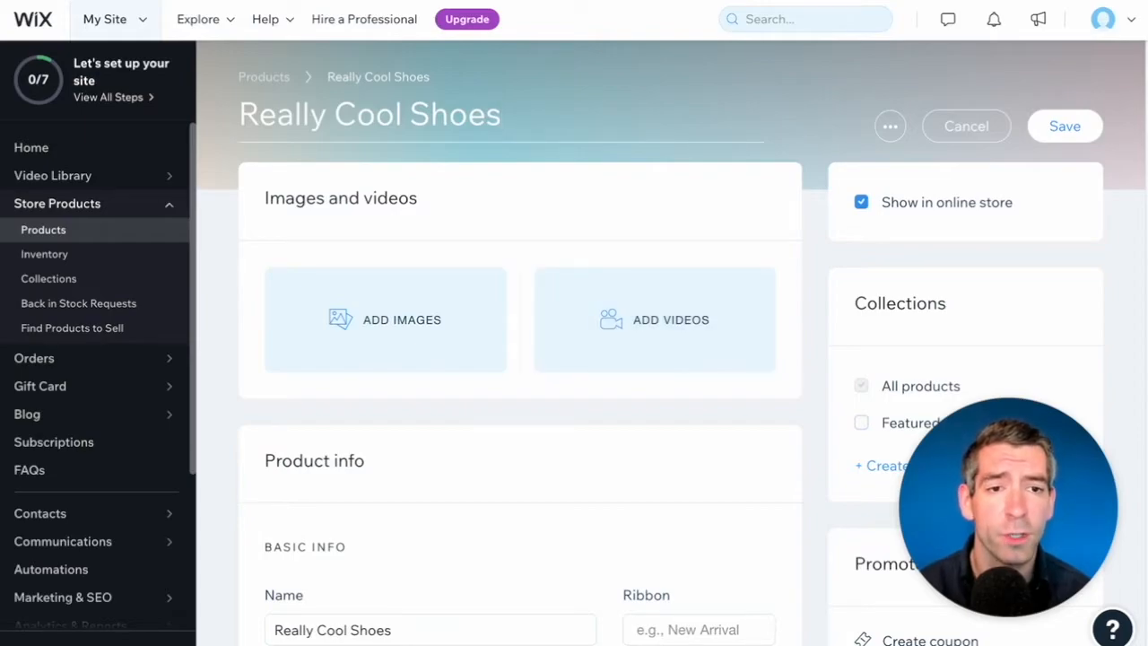
{"action": "left_click", "coordinate": [861, 202]}
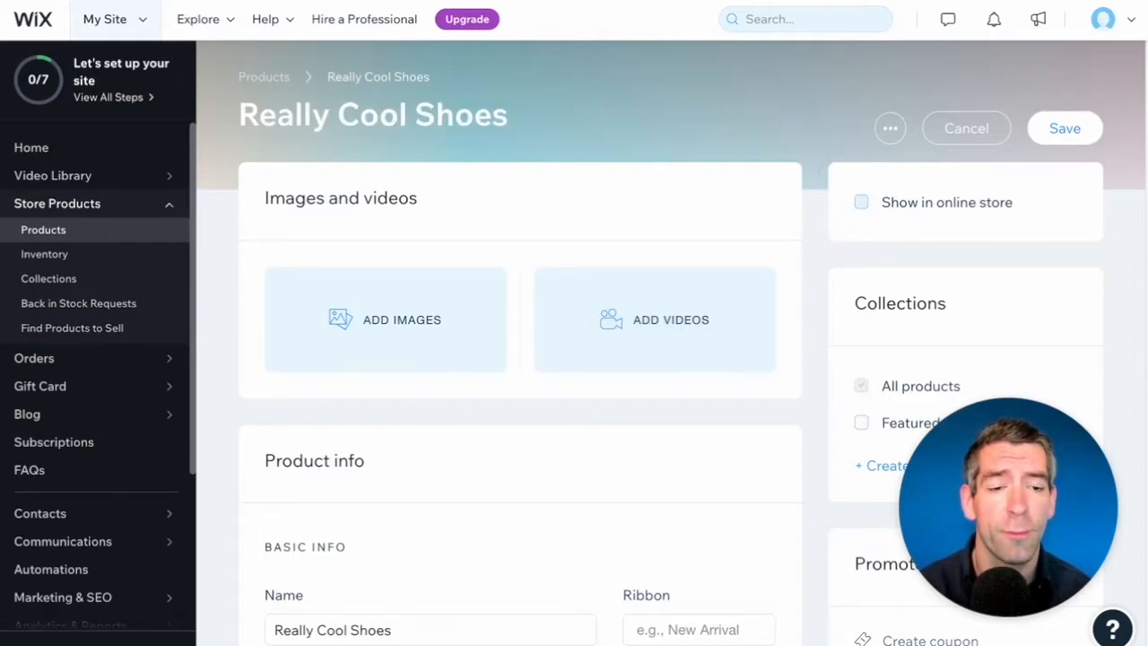
{"action": "left_click", "coordinate": [861, 202]}
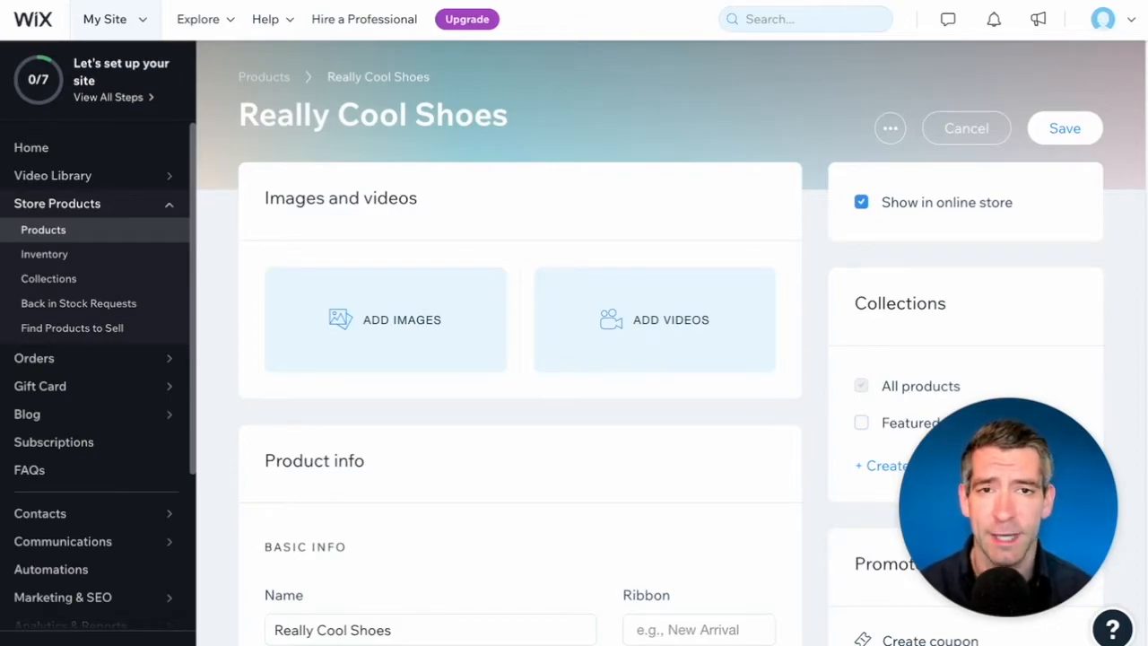
Step: Assign the product to the Featured Items collection and to a new collection named Shoes
{"action": "scroll", "coordinate": [521, 359], "scroll_direction": "down", "scroll_amount": 2}
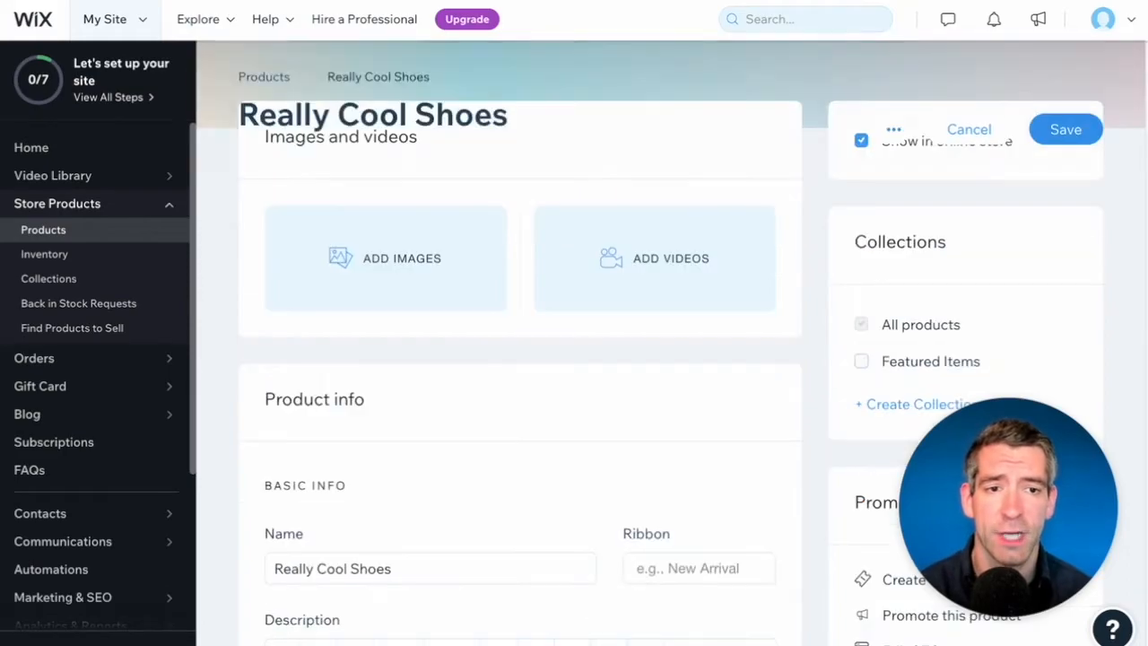
{"action": "scroll", "coordinate": [520, 359], "scroll_direction": "up", "scroll_amount": 2}
{"action": "scroll", "coordinate": [520, 359], "scroll_direction": "down", "scroll_amount": 1}
{"action": "scroll", "coordinate": [520, 359], "scroll_direction": "down", "scroll_amount": 2}
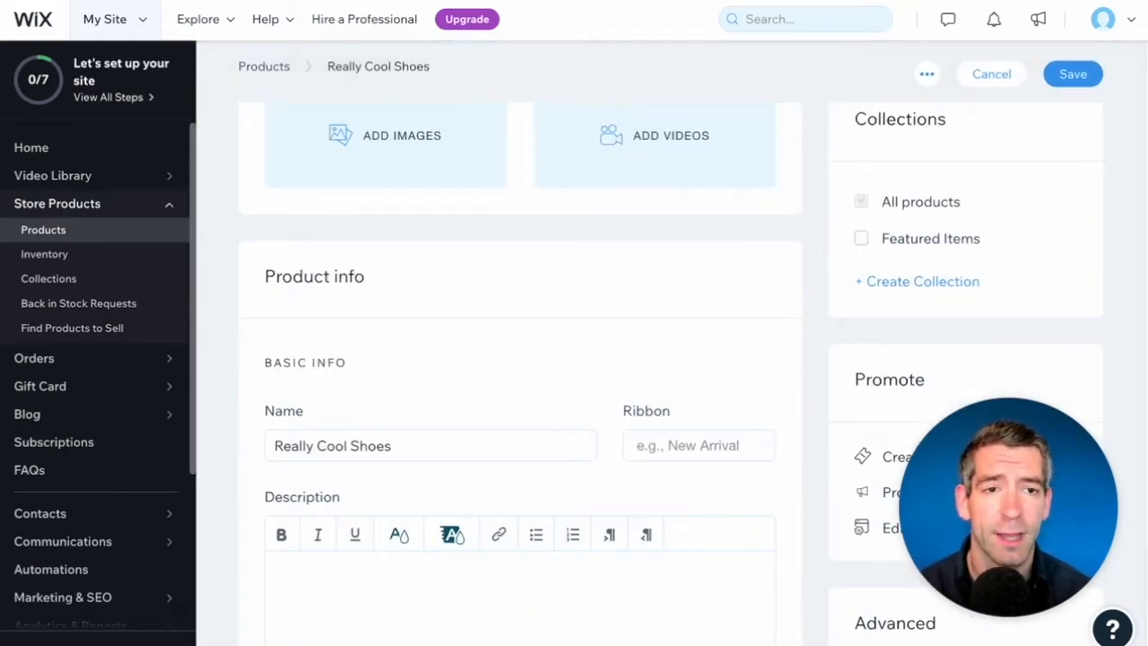
{"action": "left_click", "coordinate": [861, 239]}
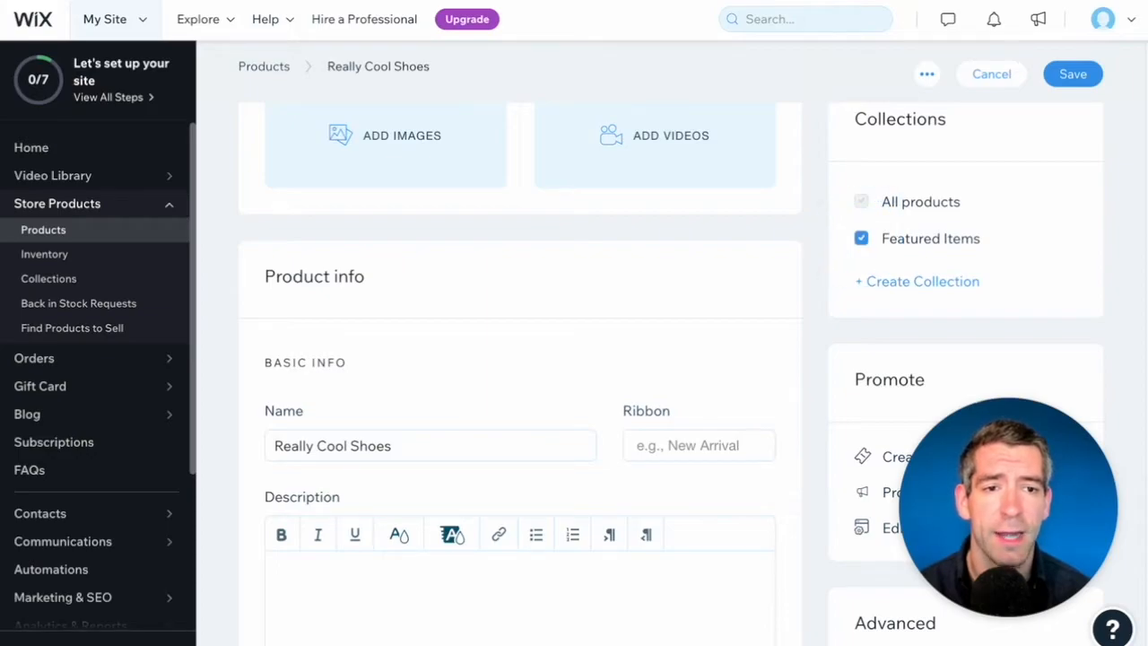
{"action": "left_click", "coordinate": [923, 281]}
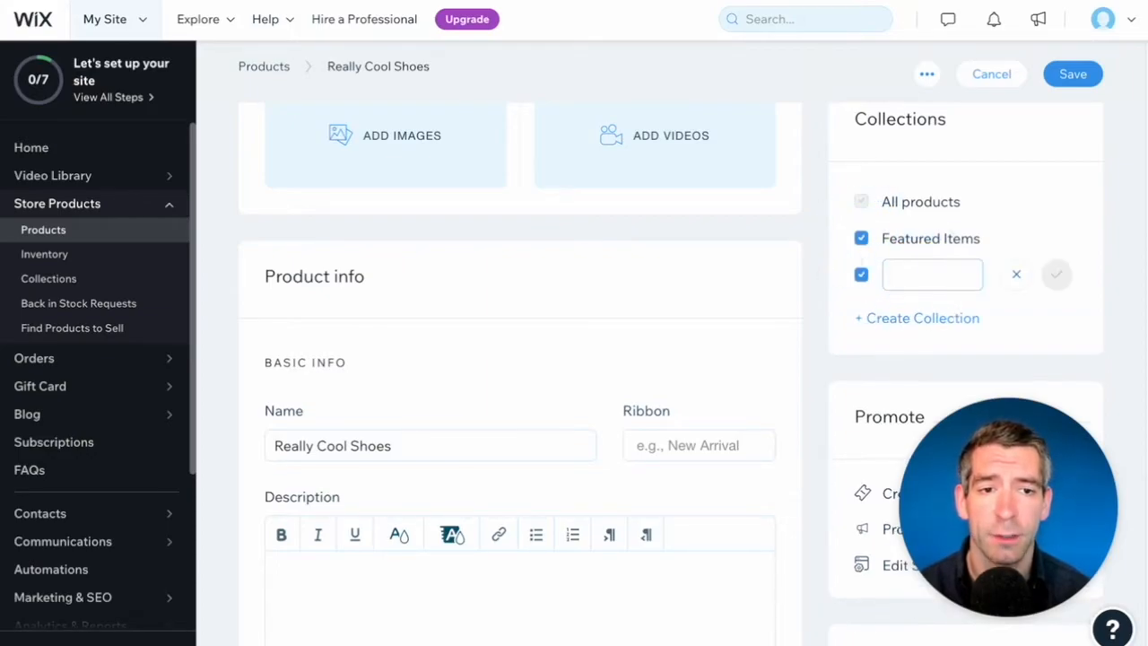
{"action": "type", "text": "Shoes"}
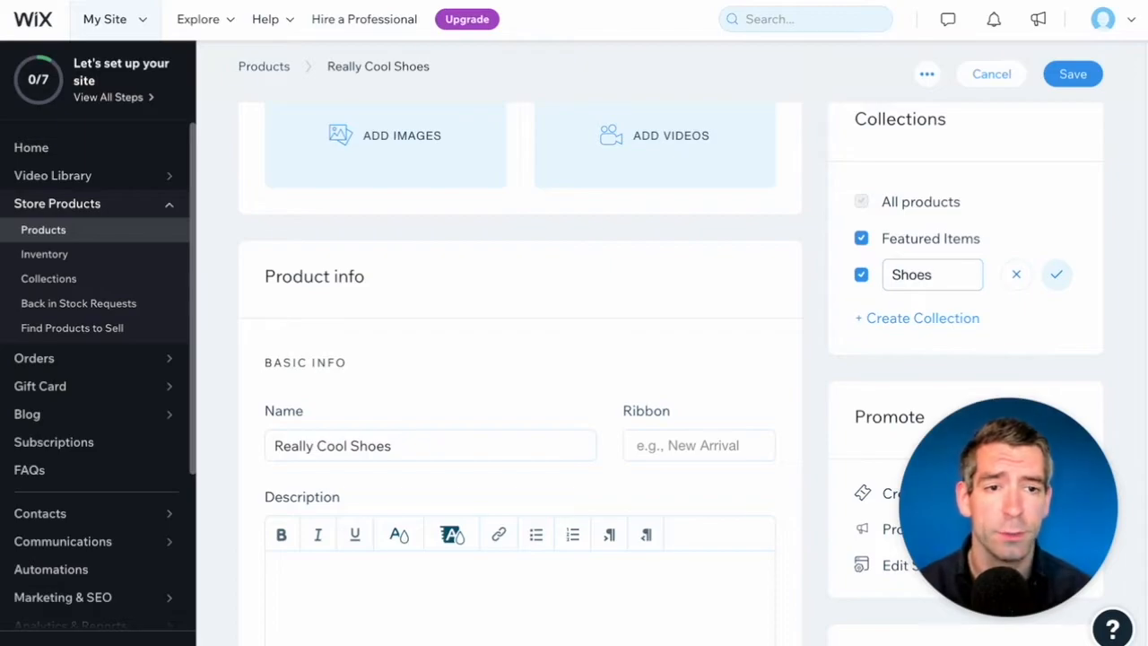
{"action": "key", "text": "Return"}
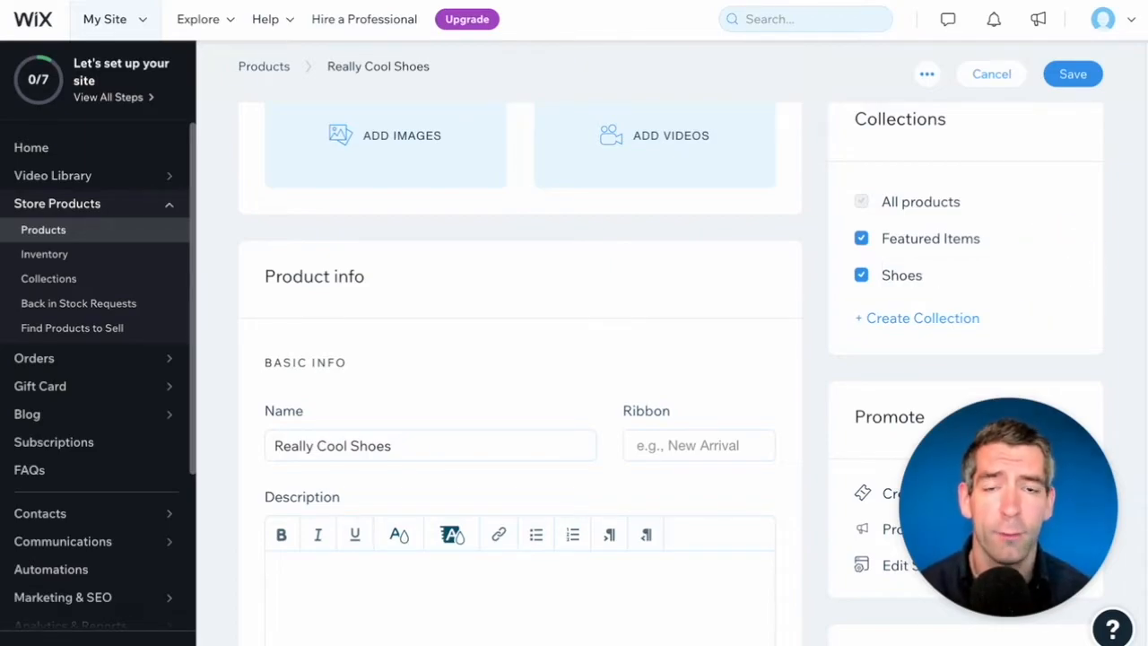
Step: Enter the product description "This is an awesome pair of shoes!"
{"action": "scroll", "coordinate": [520, 359], "scroll_direction": "down", "scroll_amount": 5}
{"action": "scroll", "coordinate": [520, 359], "scroll_direction": "up", "scroll_amount": 1}
{"action": "scroll", "coordinate": [700, 202], "scroll_direction": "up", "scroll_amount": 1}
{"action": "scroll", "coordinate": [700, 202], "scroll_direction": "down", "scroll_amount": 2}
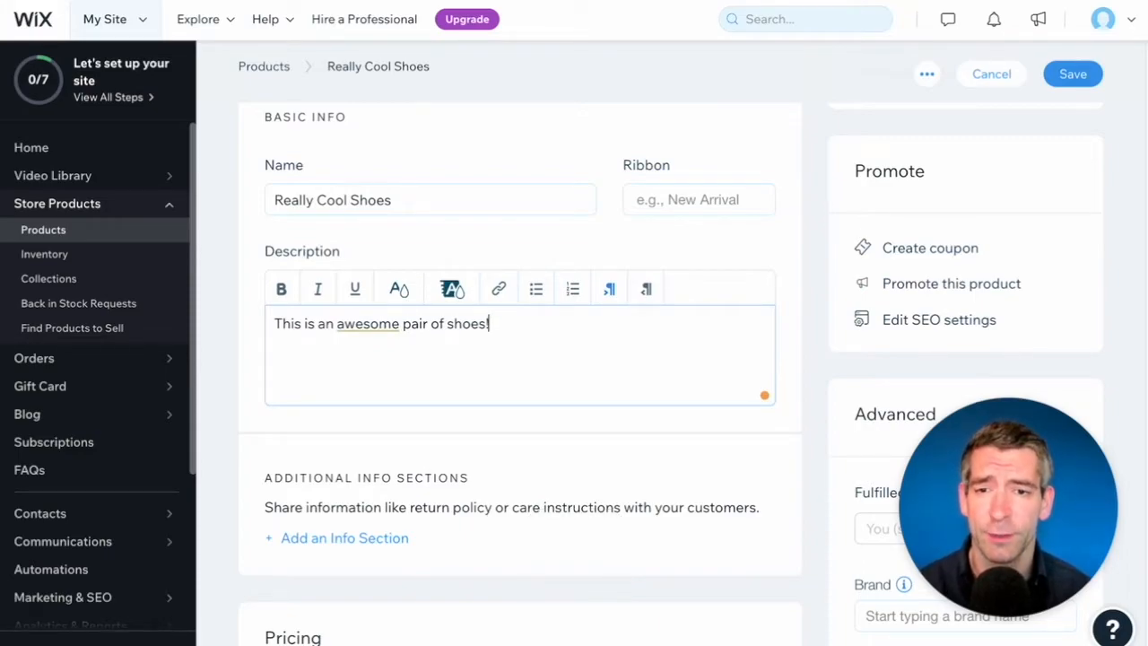
{"action": "left_click", "coordinate": [418, 205]}
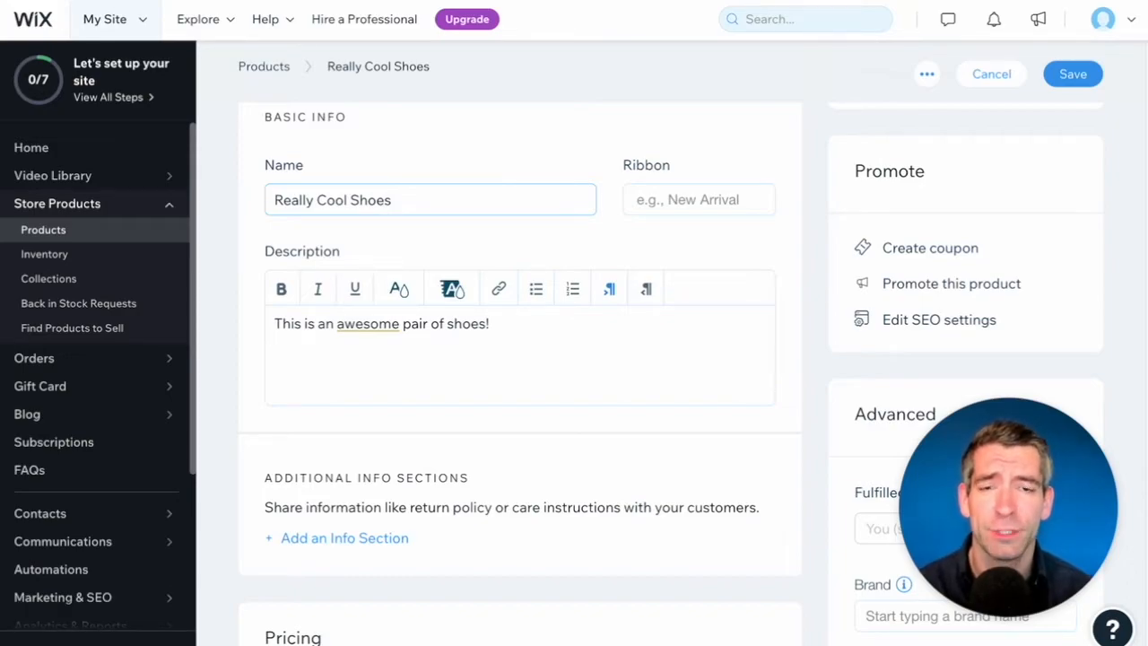
Step: Set the product's price to $60
{"action": "scroll", "coordinate": [520, 359], "scroll_direction": "down", "scroll_amount": 2}
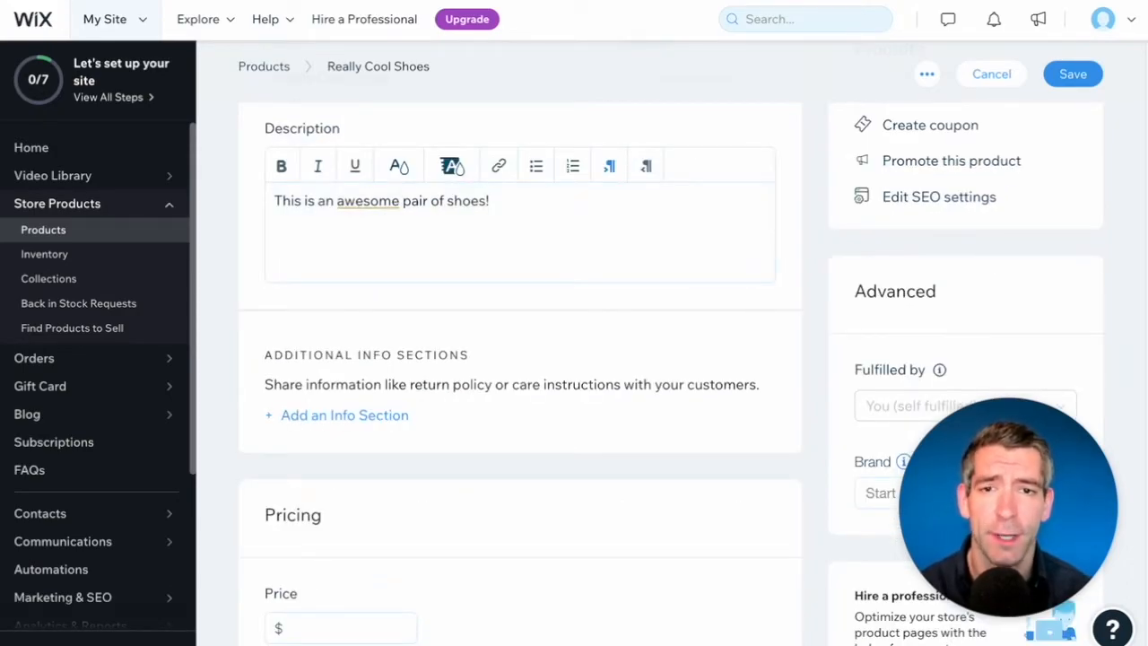
{"action": "scroll", "coordinate": [521, 359], "scroll_direction": "down", "scroll_amount": 2}
{"action": "scroll", "coordinate": [520, 359], "scroll_direction": "up", "scroll_amount": 3}
{"action": "scroll", "coordinate": [521, 359], "scroll_direction": "down", "scroll_amount": 2}
{"action": "scroll", "coordinate": [520, 359], "scroll_direction": "down", "scroll_amount": 2}
{"action": "scroll", "coordinate": [521, 359], "scroll_direction": "up", "scroll_amount": 3}
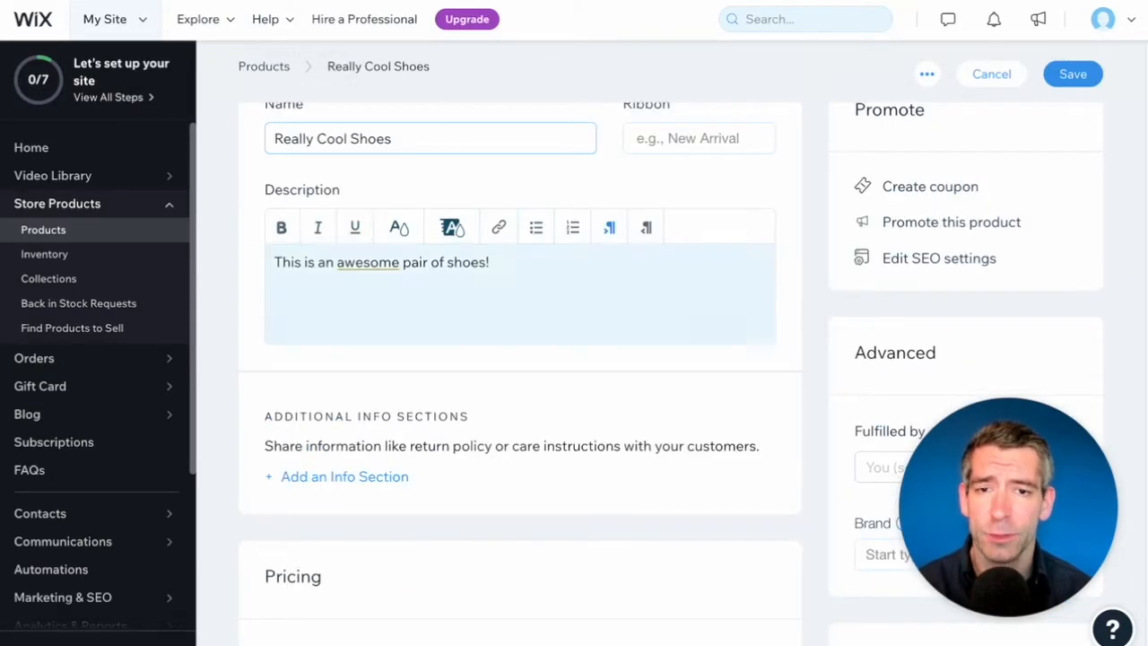
{"action": "scroll", "coordinate": [520, 358], "scroll_direction": "down", "scroll_amount": 5}
{"action": "left_click", "coordinate": [346, 379]}
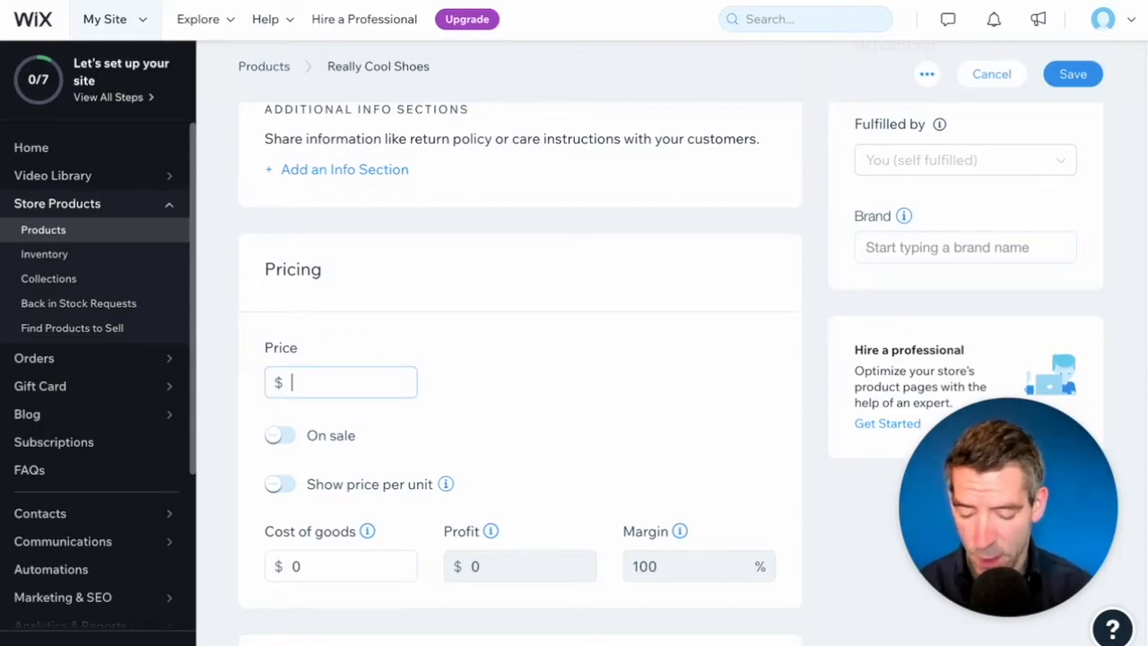
{"action": "type", "text": "60"}
{"action": "scroll", "coordinate": [445, 361], "scroll_direction": "down", "scroll_amount": 2}
Step: Turn on the price per unit display for the product and leave the On sale option off
{"action": "mouse_move", "coordinate": [446, 361]}
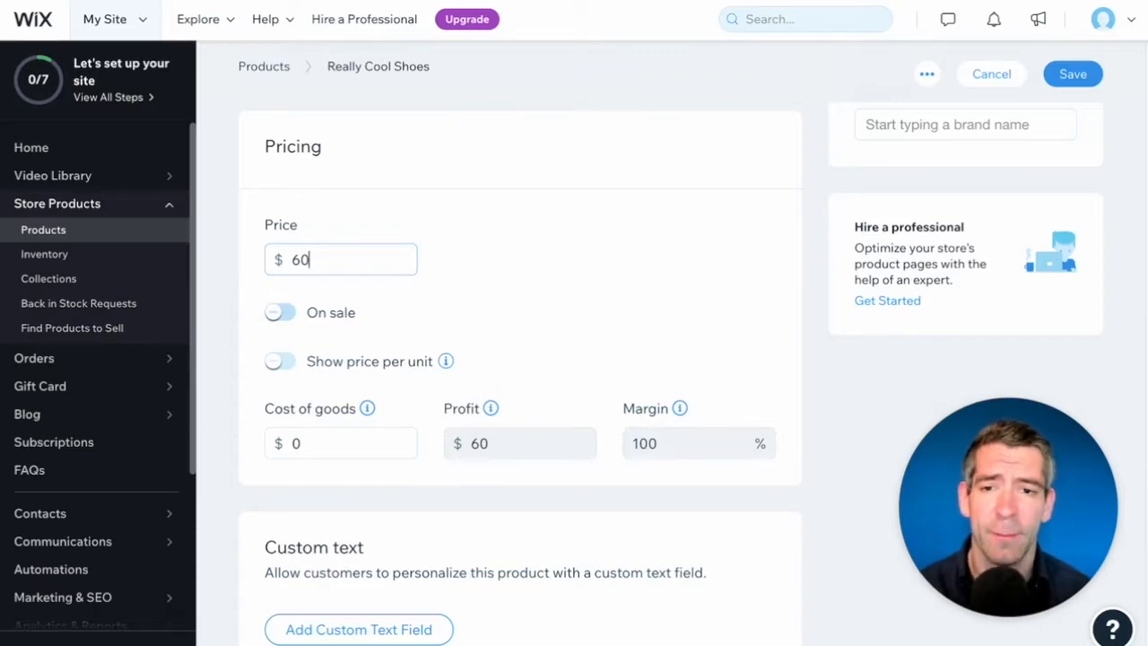
{"action": "left_click", "coordinate": [279, 312]}
{"action": "left_click", "coordinate": [280, 313]}
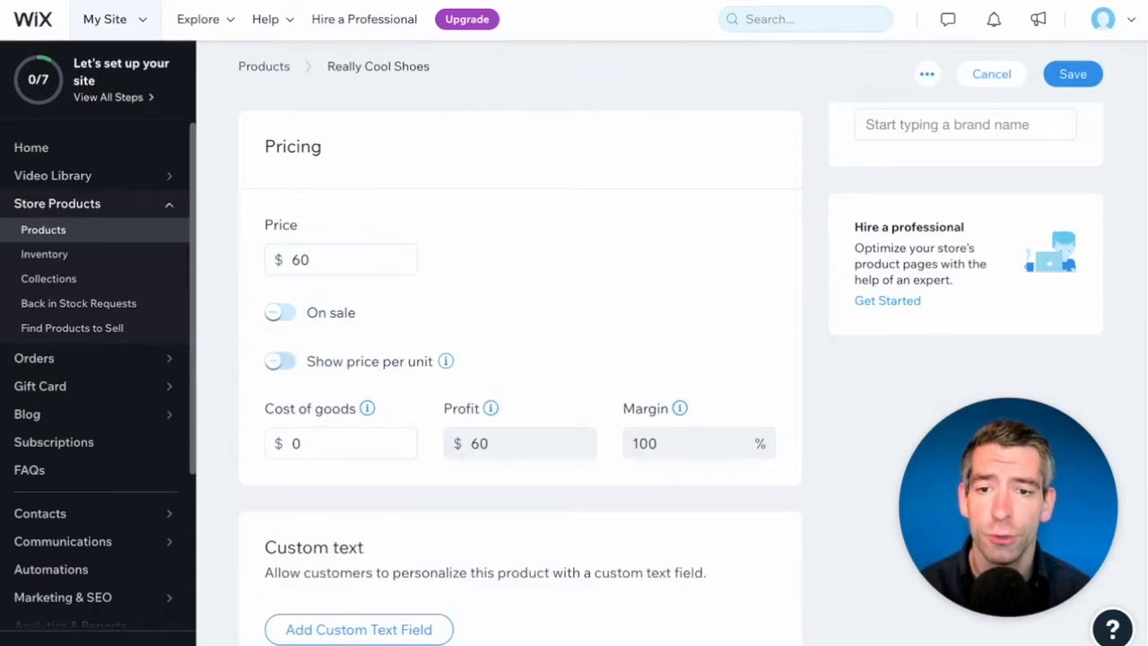
{"action": "left_click", "coordinate": [280, 361]}
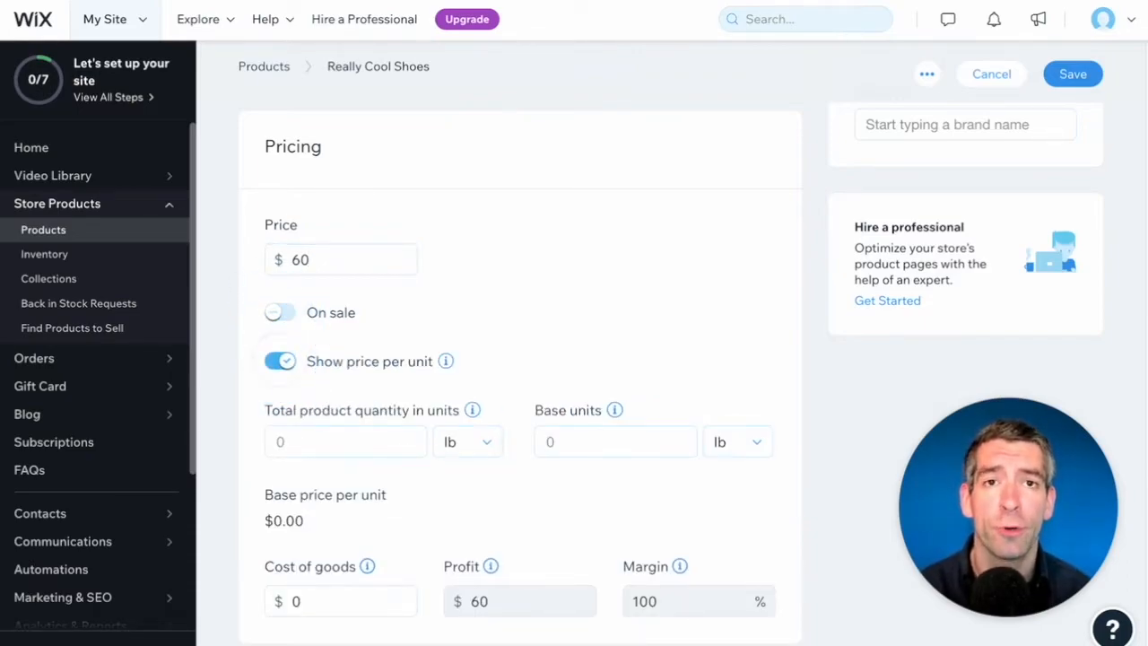
{"action": "left_click", "coordinate": [280, 360]}
{"action": "left_click", "coordinate": [280, 361]}
{"action": "mouse_move", "coordinate": [615, 410]}
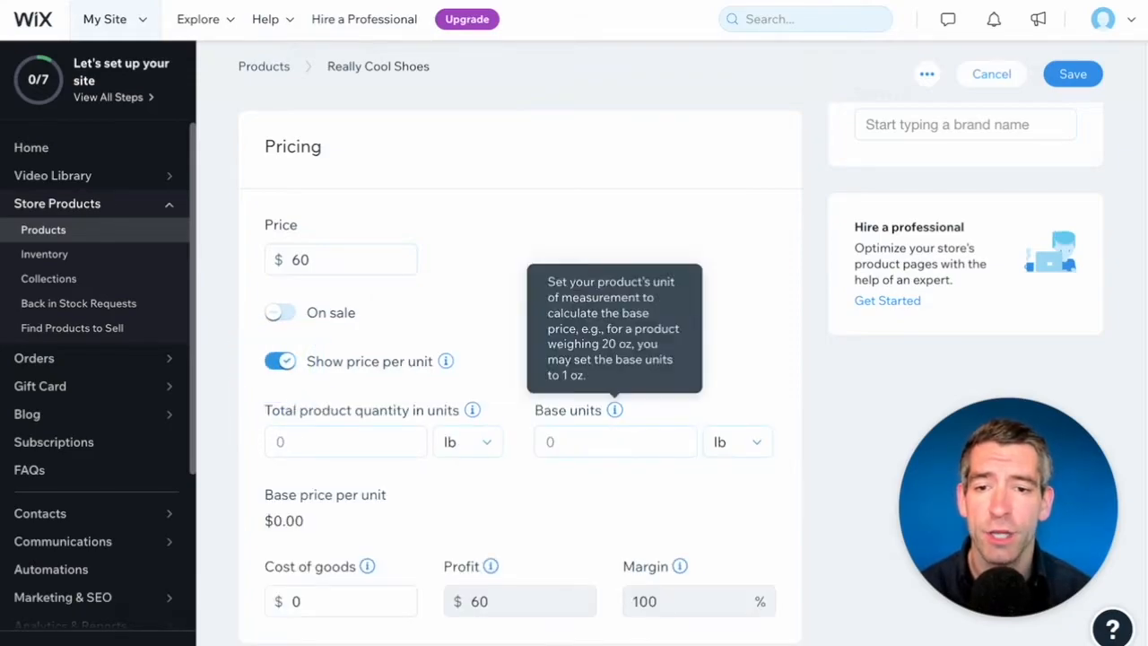
Step: Add a product option named Size, shown as a list, with the choices 9, 10, 11, 12 and 13
{"action": "scroll", "coordinate": [615, 409], "scroll_direction": "up", "scroll_amount": 1}
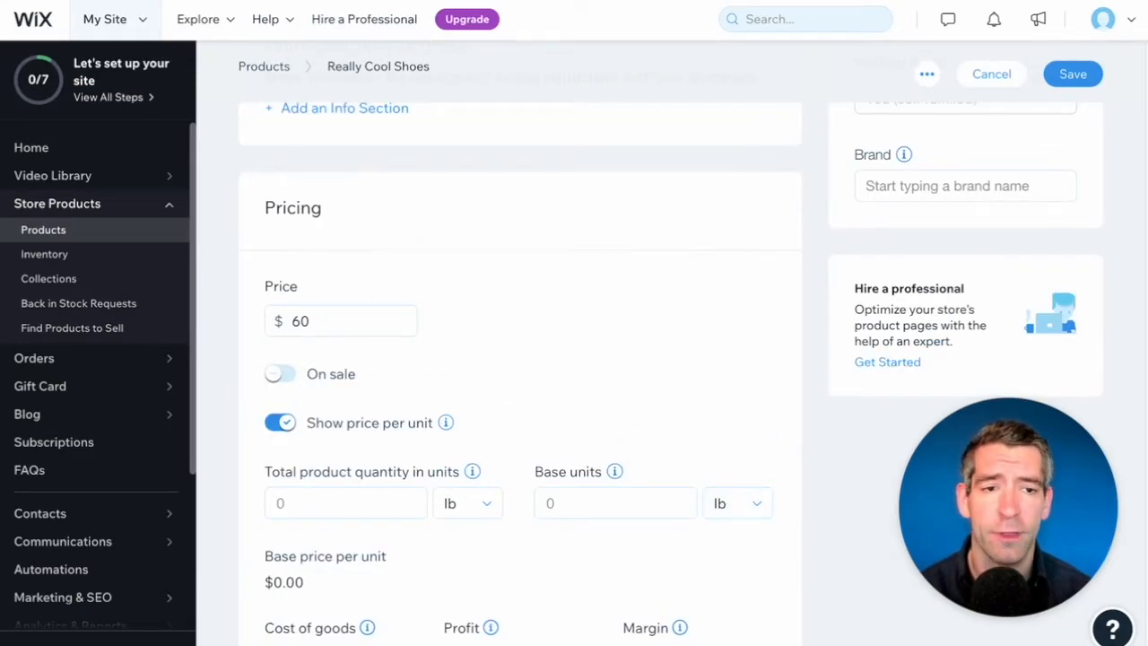
{"action": "scroll", "coordinate": [520, 377], "scroll_direction": "down", "scroll_amount": 8}
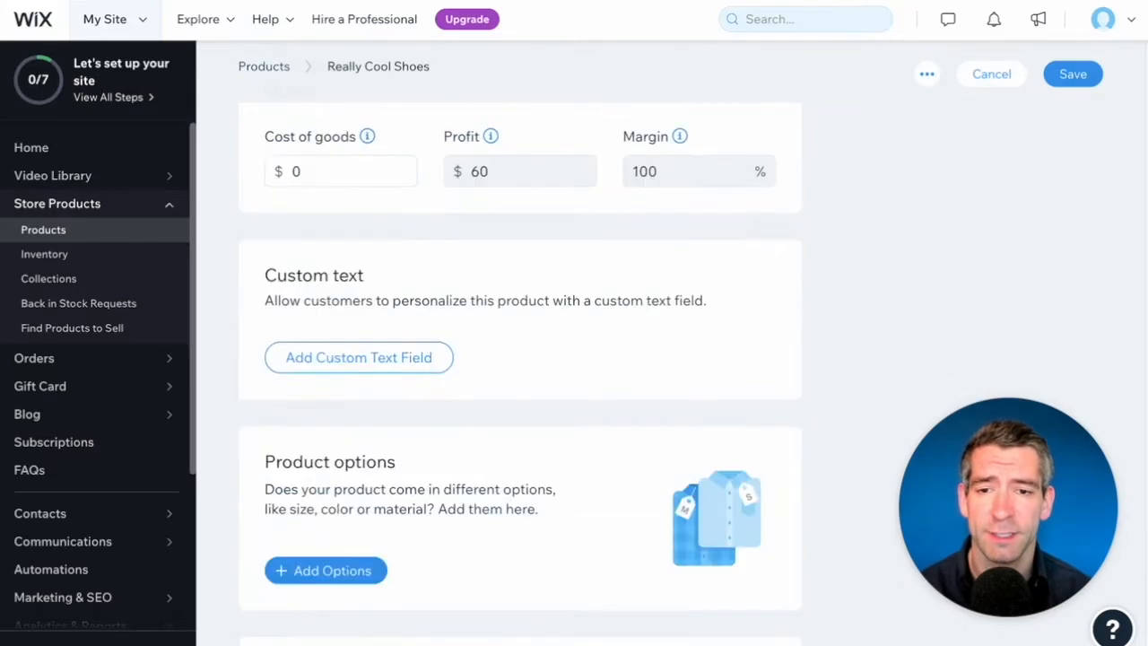
{"action": "scroll", "coordinate": [520, 377], "scroll_direction": "down", "scroll_amount": 1}
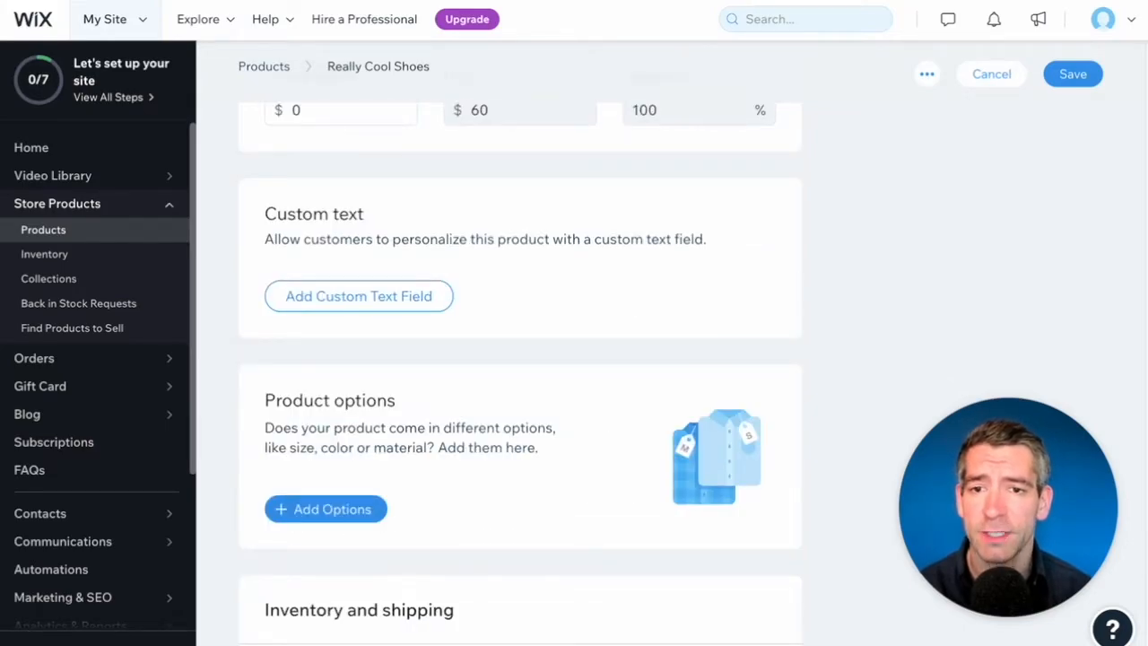
{"action": "scroll", "coordinate": [520, 377], "scroll_direction": "down", "scroll_amount": 2}
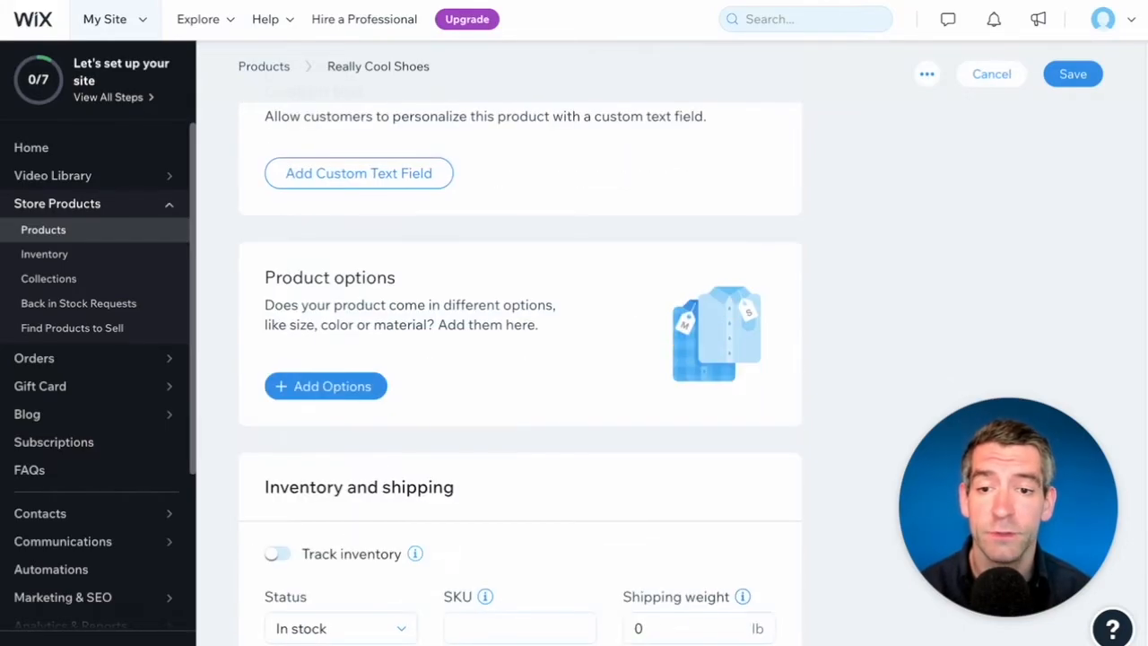
{"action": "left_click", "coordinate": [325, 386]}
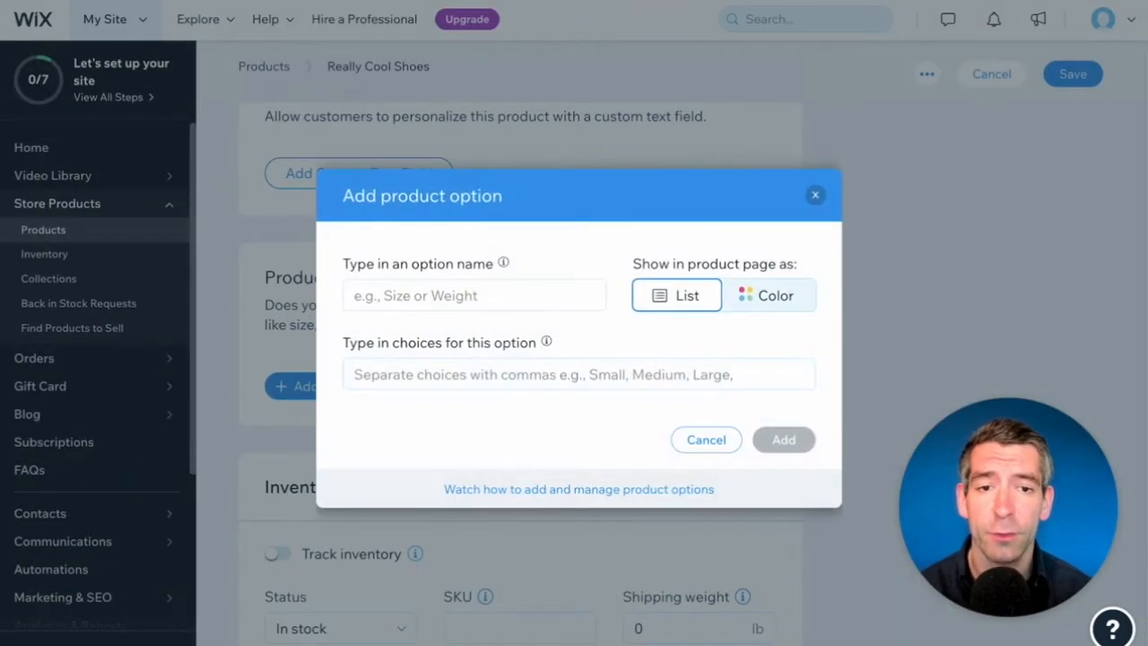
{"action": "left_click", "coordinate": [515, 295]}
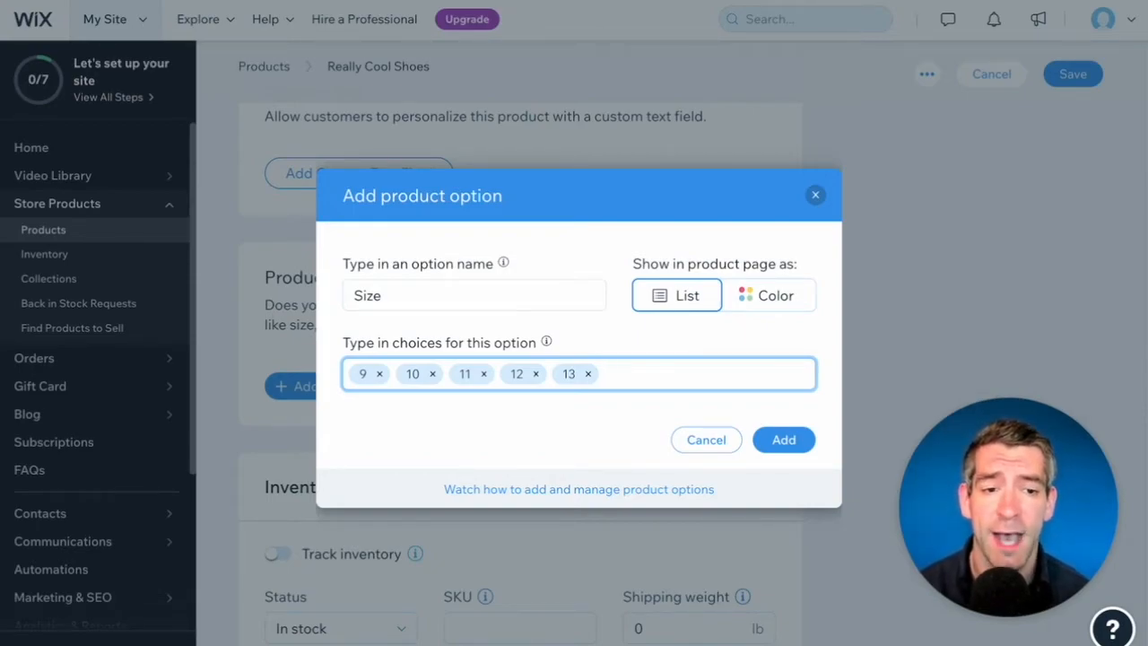
{"action": "left_click", "coordinate": [470, 291]}
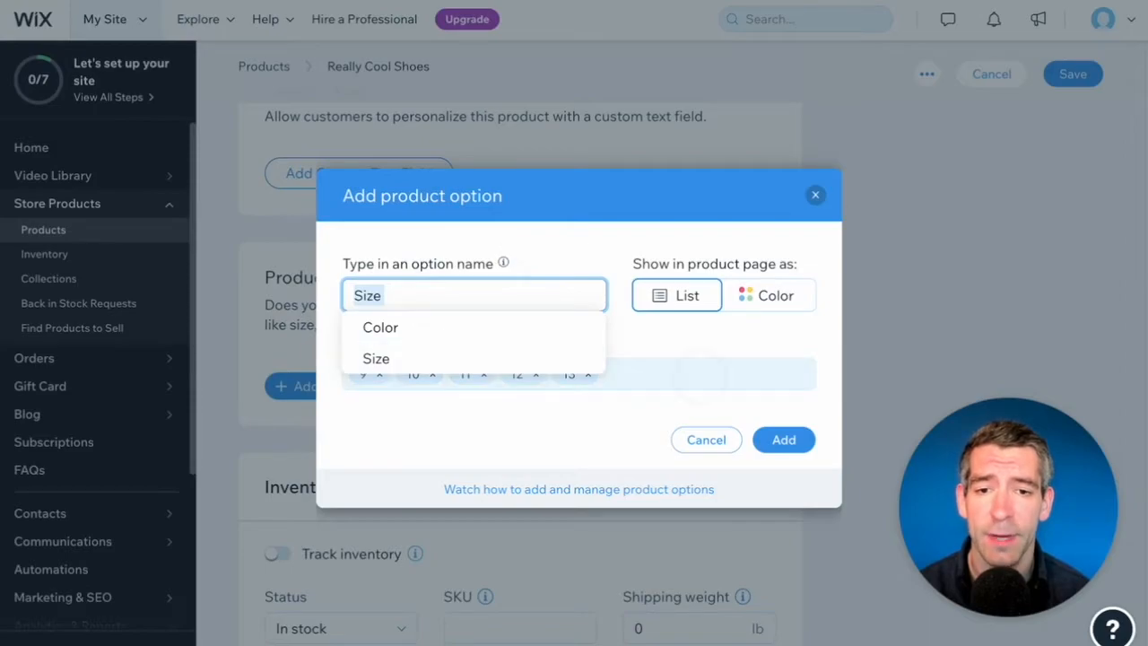
{"action": "left_click", "coordinate": [701, 376]}
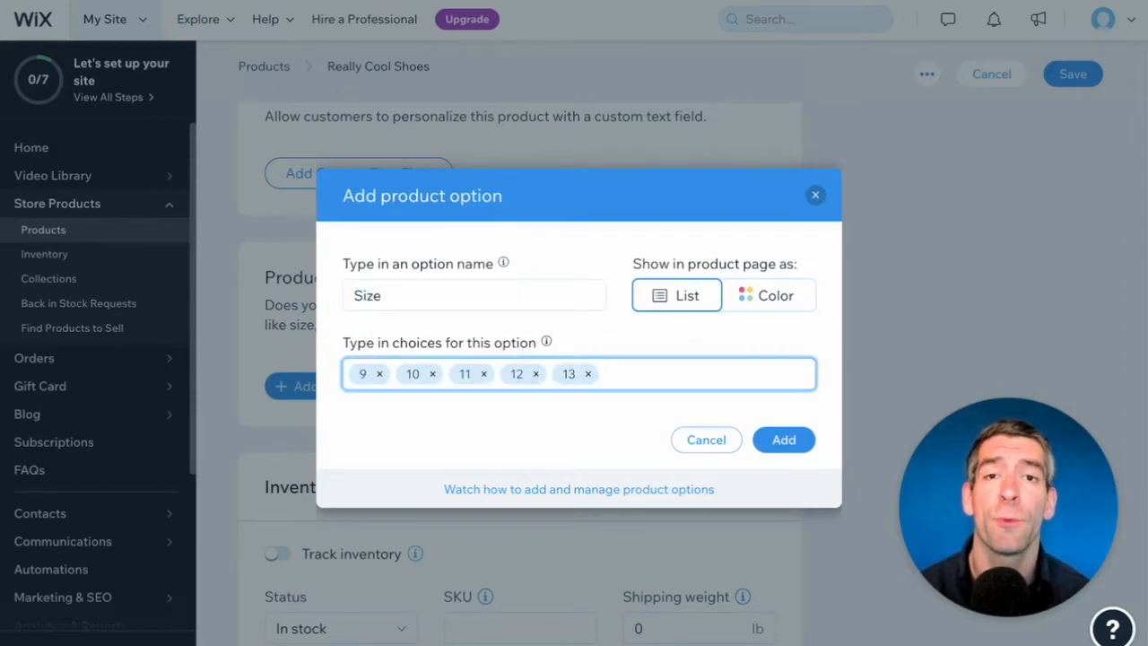
{"action": "left_click", "coordinate": [784, 439]}
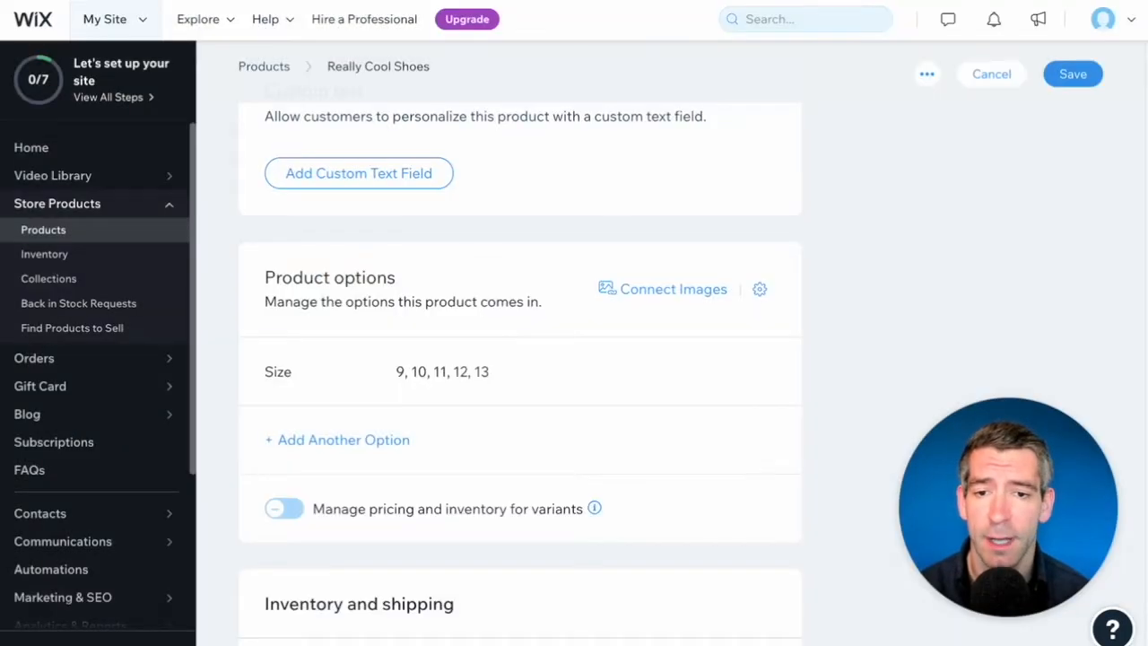
Step: Bring brown leather shoe photos into the site files and add them to the product's images
{"action": "scroll", "coordinate": [520, 359], "scroll_direction": "down", "scroll_amount": 2}
{"action": "scroll", "coordinate": [520, 359], "scroll_direction": "up", "scroll_amount": 1}
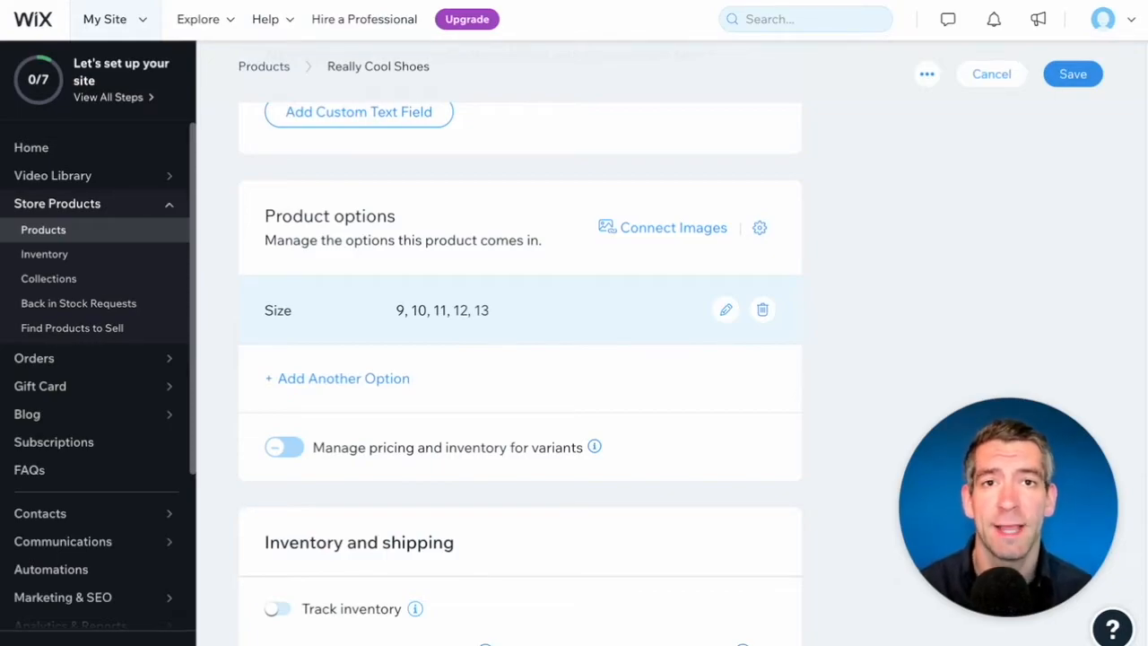
{"action": "scroll", "coordinate": [520, 309], "scroll_direction": "up", "scroll_amount": 15}
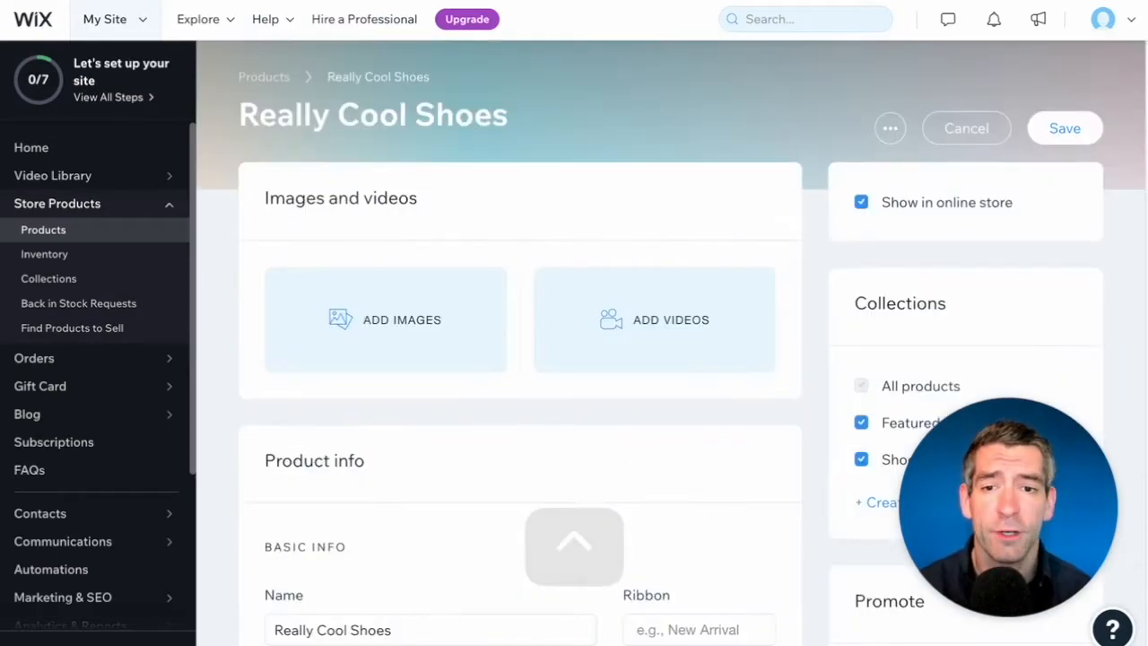
{"action": "left_click", "coordinate": [405, 311]}
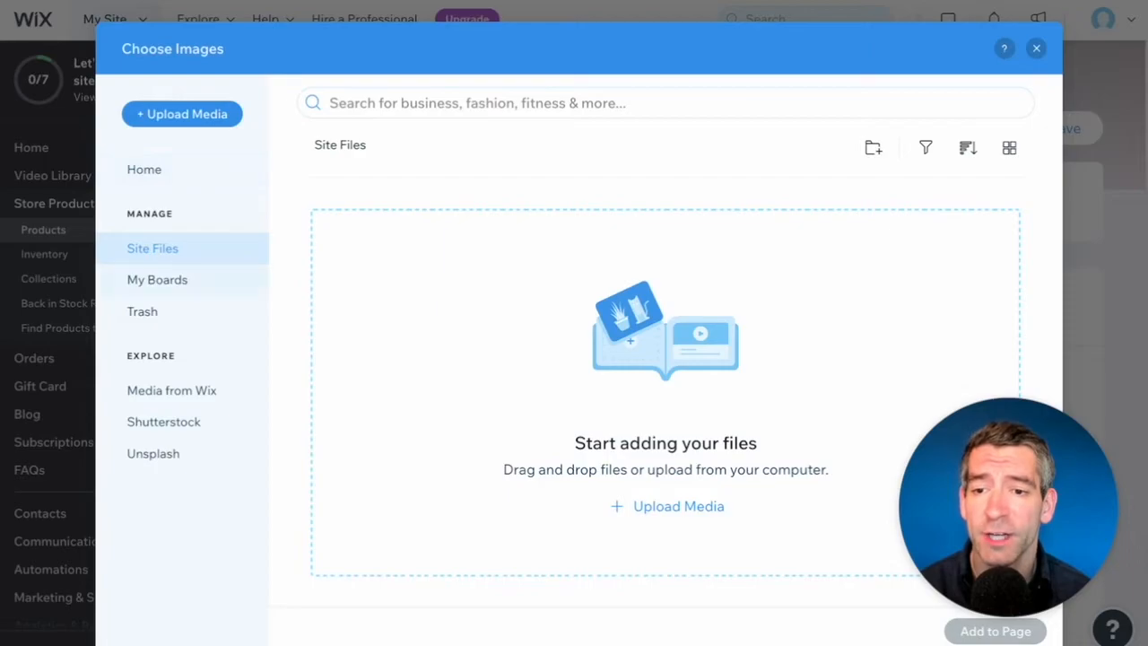
{"action": "left_click", "coordinate": [190, 392]}
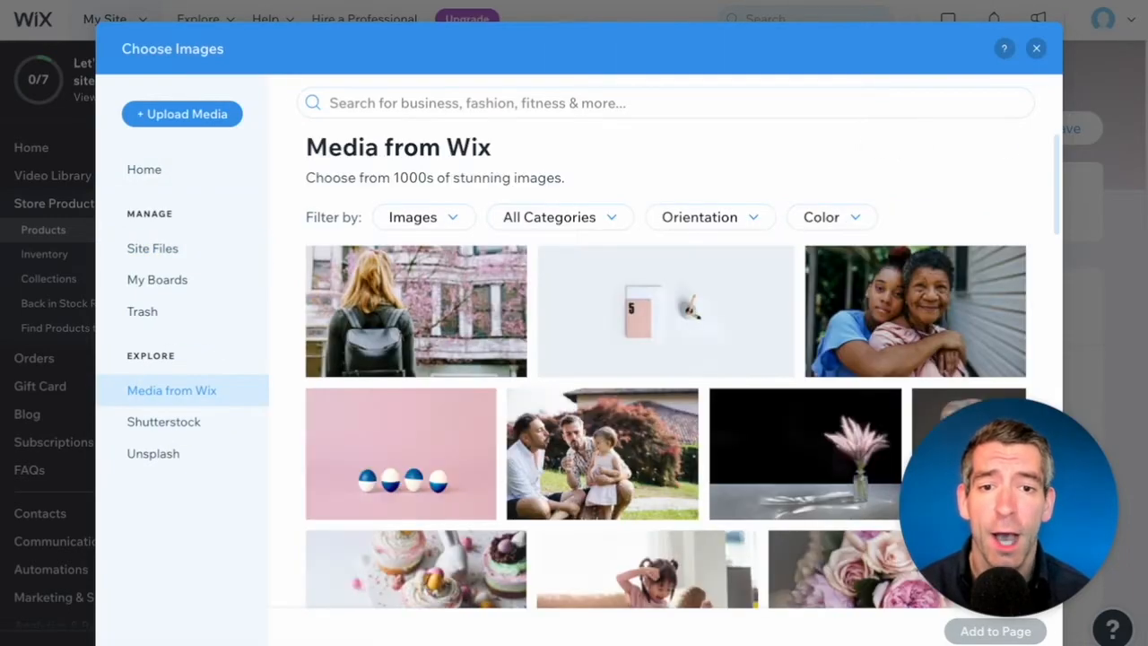
{"action": "left_click", "coordinate": [510, 104]}
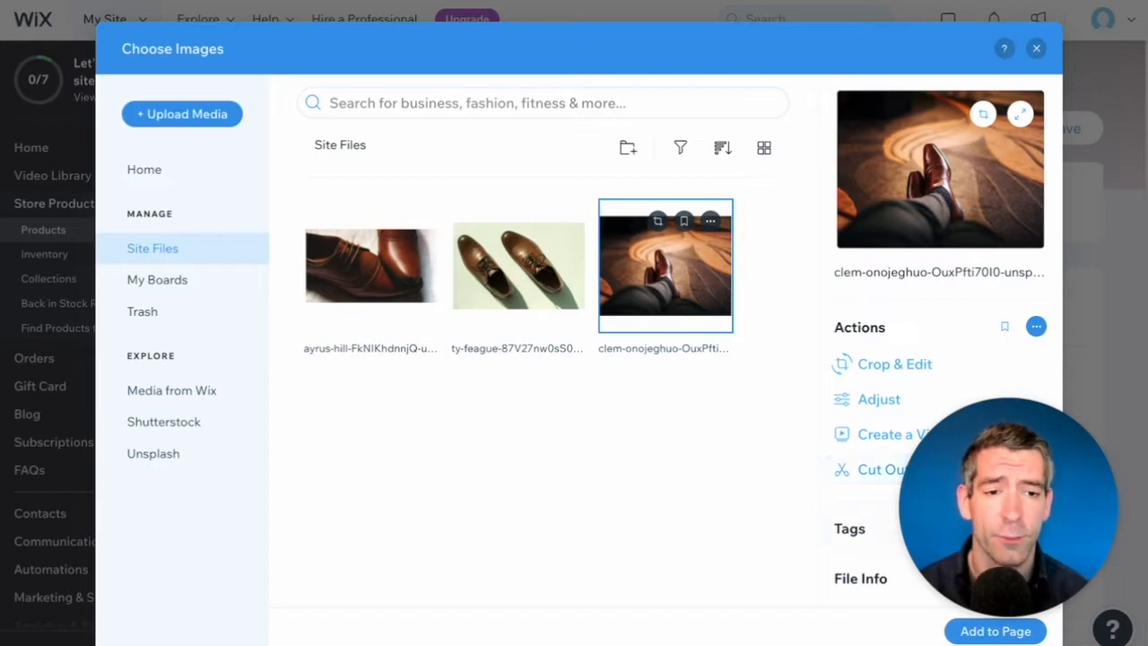
{"action": "scroll", "coordinate": [933, 341], "scroll_direction": "down", "scroll_amount": 2}
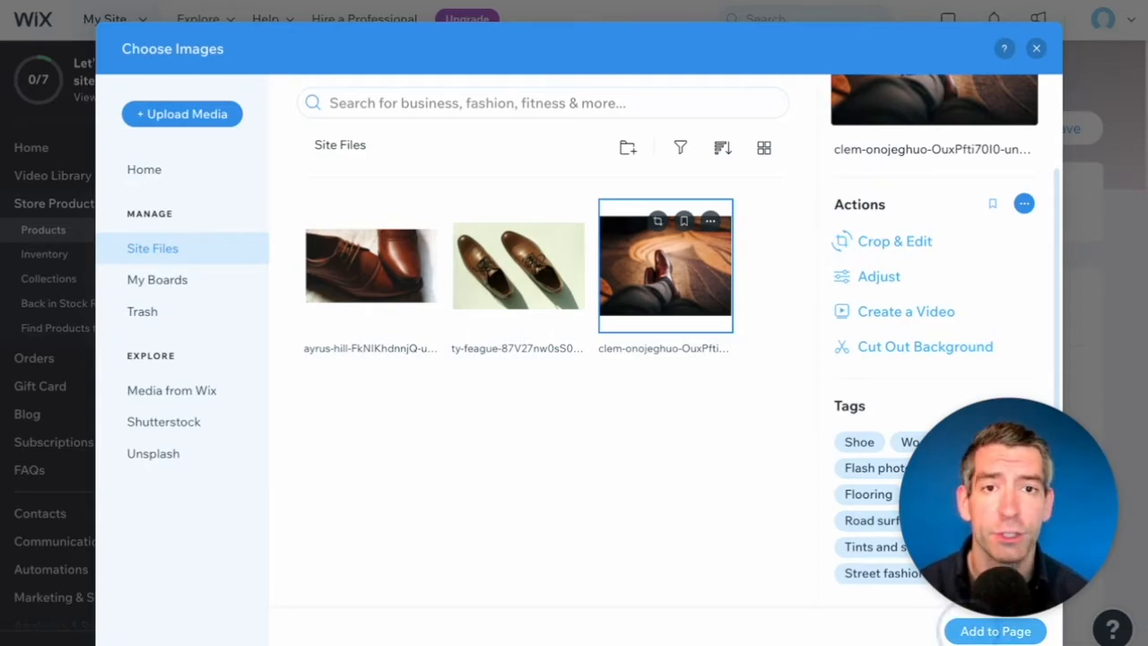
{"action": "left_click", "coordinate": [995, 630]}
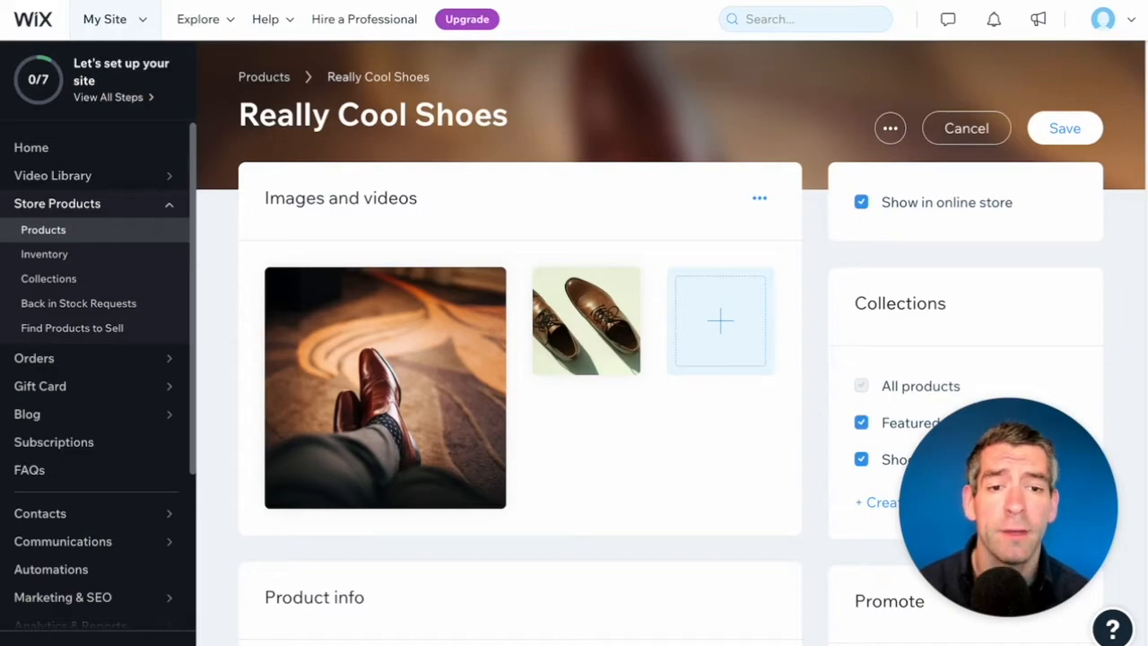
Step: Add the close-up photo of the dark brown leather shoes from the site files to the product's images
{"action": "left_click", "coordinate": [720, 321]}
{"action": "left_click", "coordinate": [657, 448]}
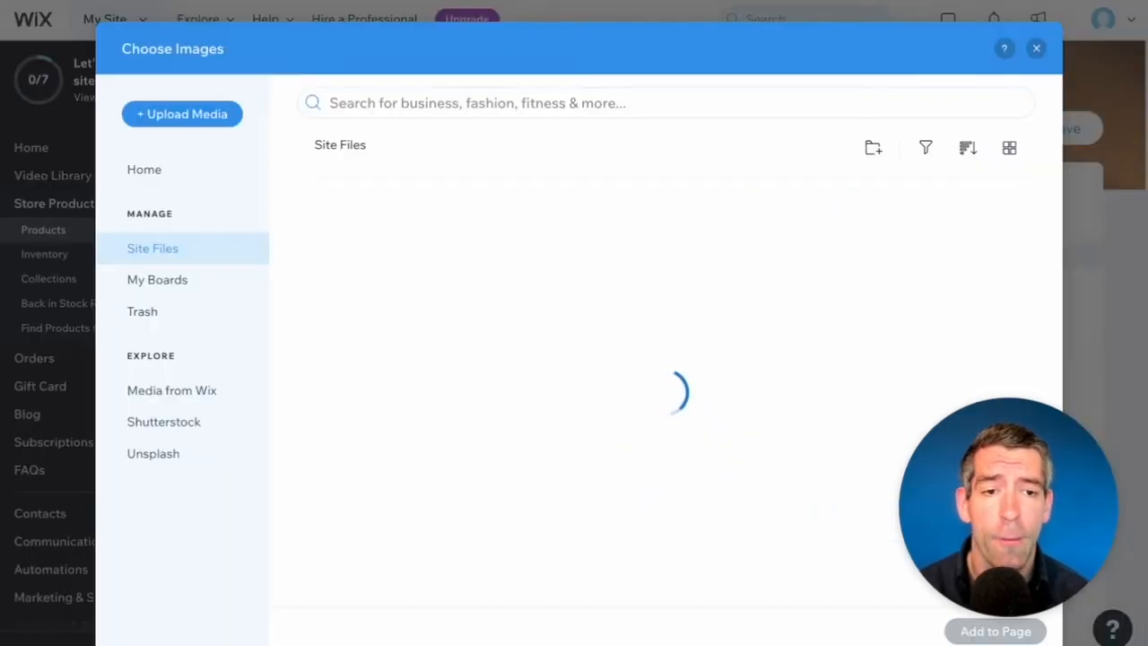
{"action": "left_click", "coordinate": [713, 274]}
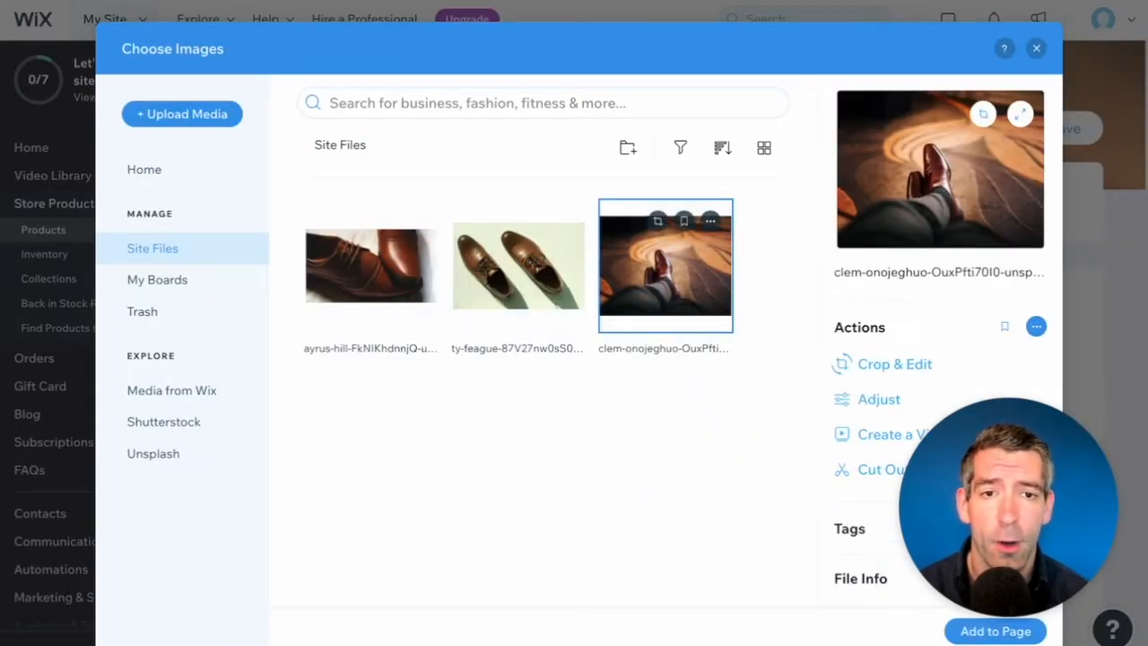
{"action": "left_click", "coordinate": [395, 249]}
{"action": "left_click", "coordinate": [995, 631]}
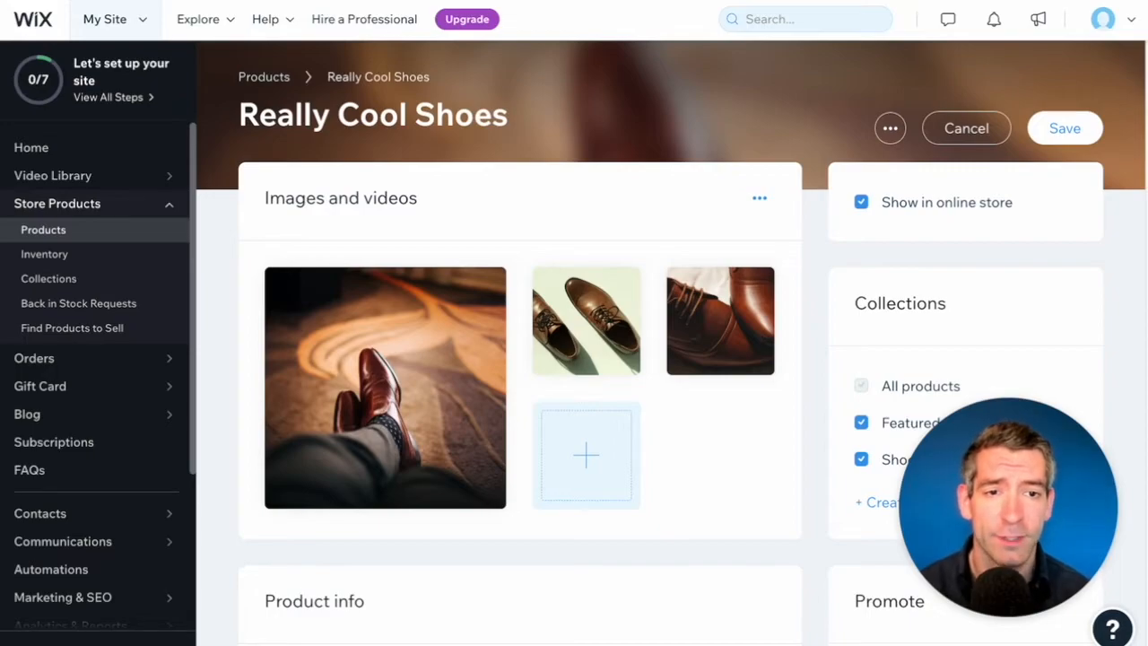
Step: Check the product's details, save the Really Cool Shoes product and look through the product list
{"action": "scroll", "coordinate": [520, 359], "scroll_direction": "down", "scroll_amount": 5}
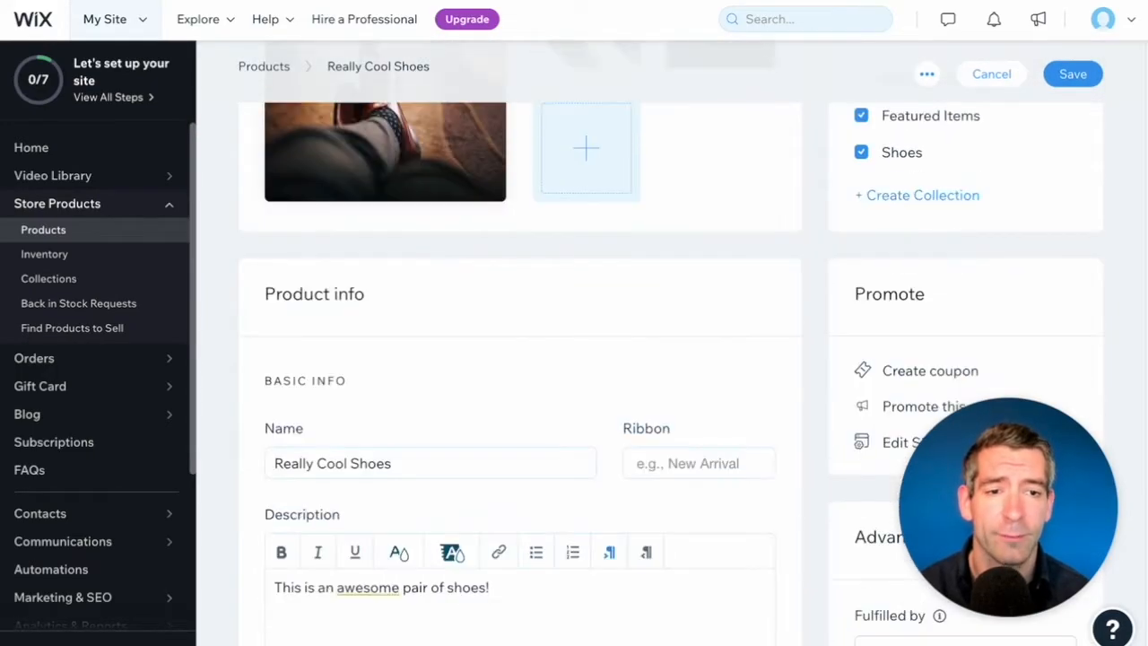
{"action": "scroll", "coordinate": [520, 358], "scroll_direction": "down", "scroll_amount": 2}
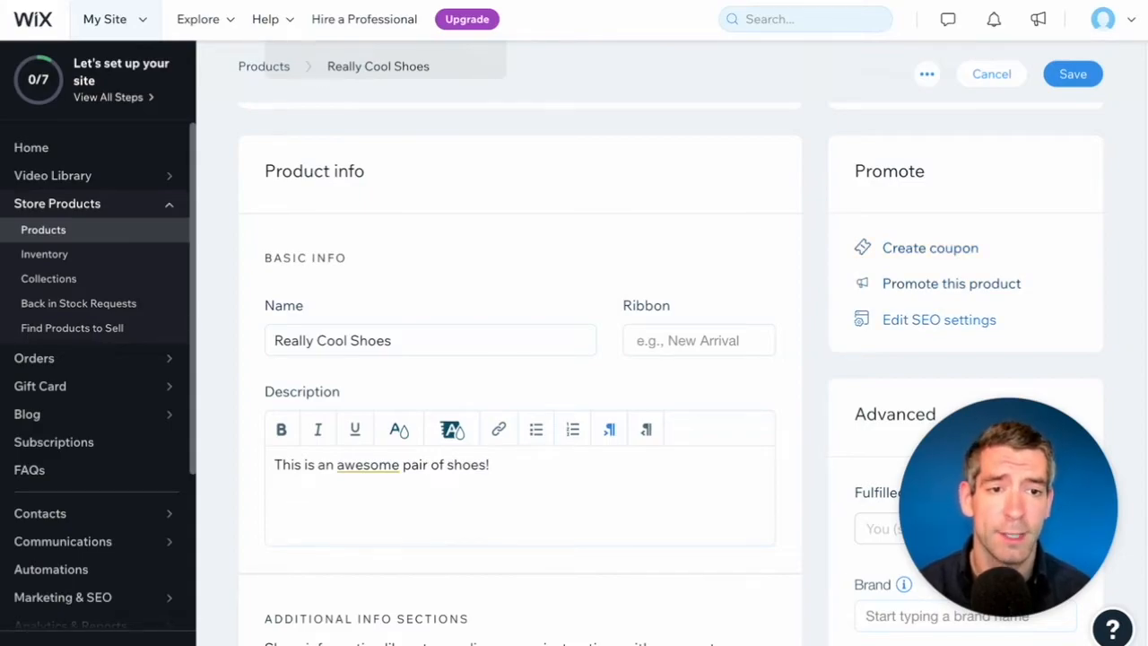
{"action": "scroll", "coordinate": [520, 359], "scroll_direction": "up", "scroll_amount": 5}
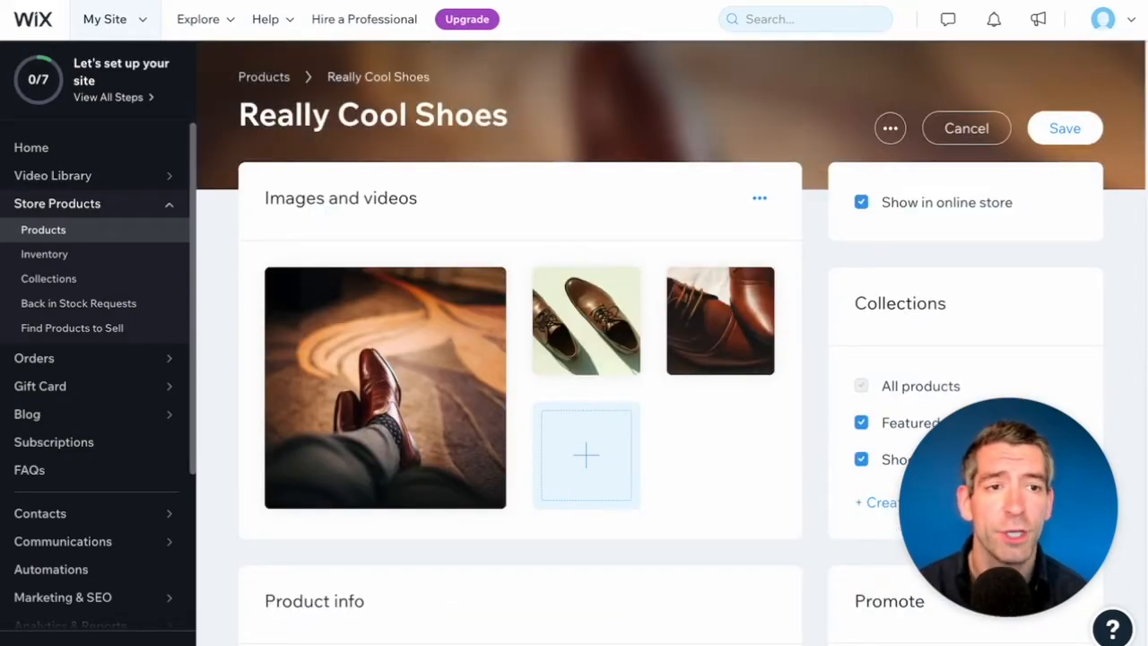
{"action": "left_click", "coordinate": [1075, 130]}
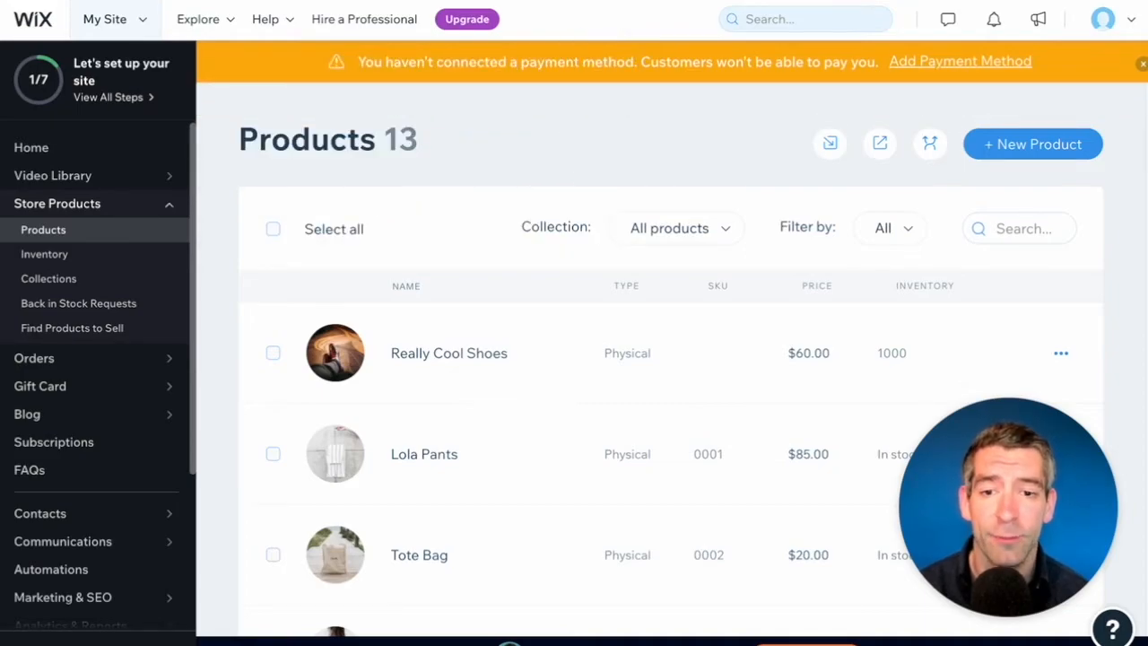
{"action": "scroll", "coordinate": [627, 395], "scroll_direction": "down", "scroll_amount": 2}
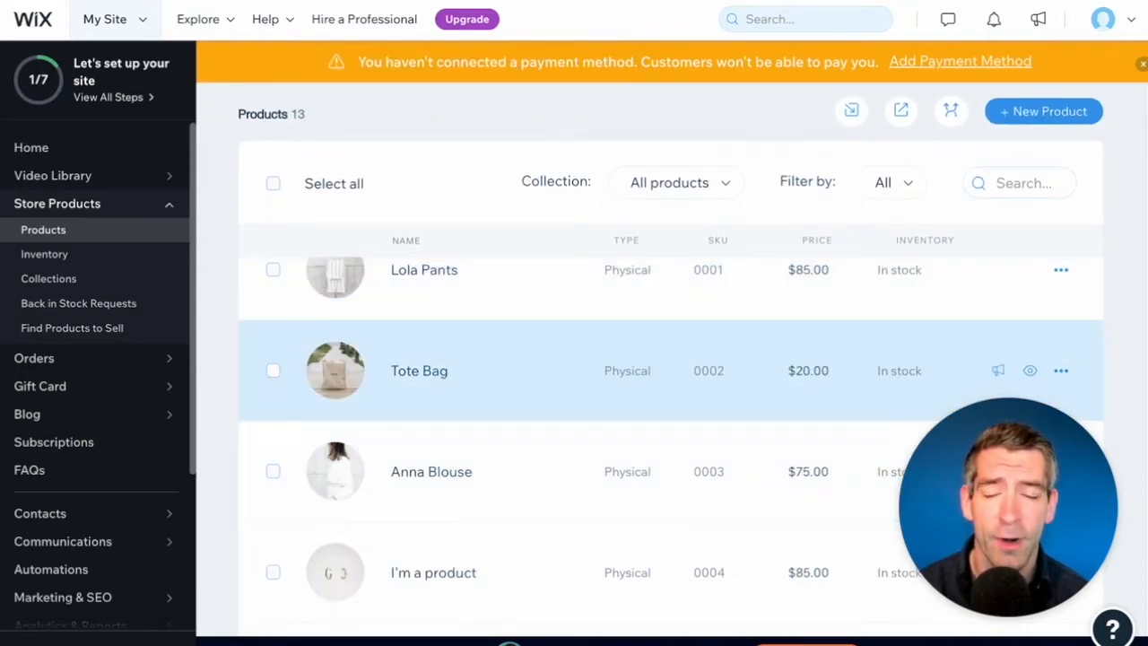
{"action": "scroll", "coordinate": [628, 394], "scroll_direction": "up", "scroll_amount": 3}
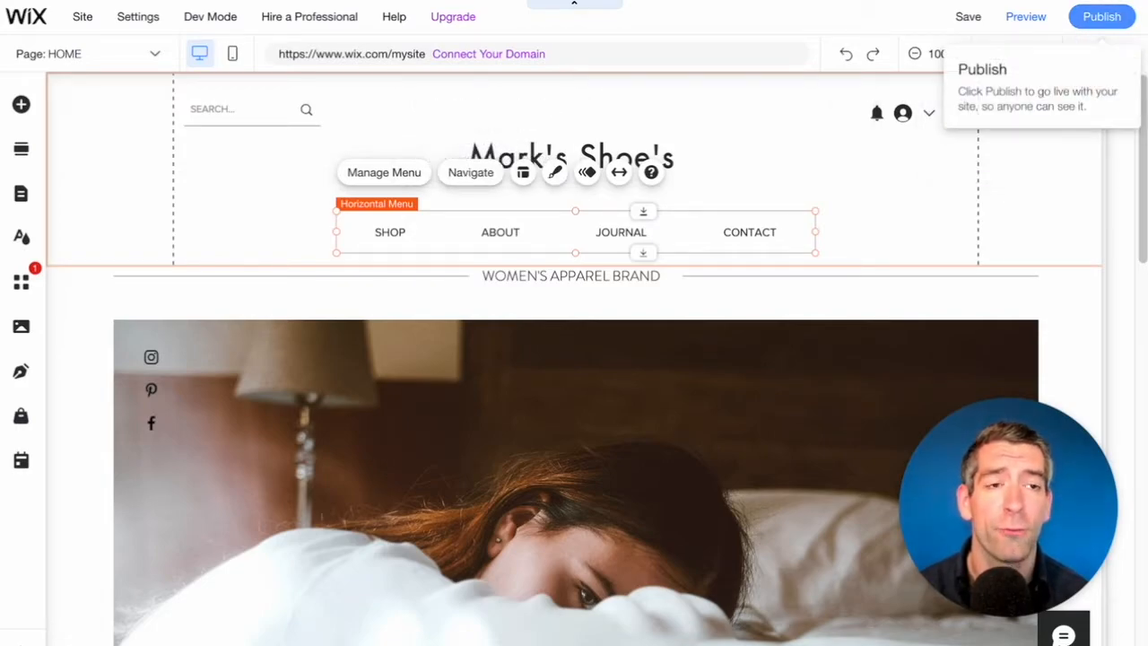
Step: Publish the site from the editor, select its web address, and dismiss the publishing and mobile editing dialogs
{"action": "left_click", "coordinate": [1101, 16]}
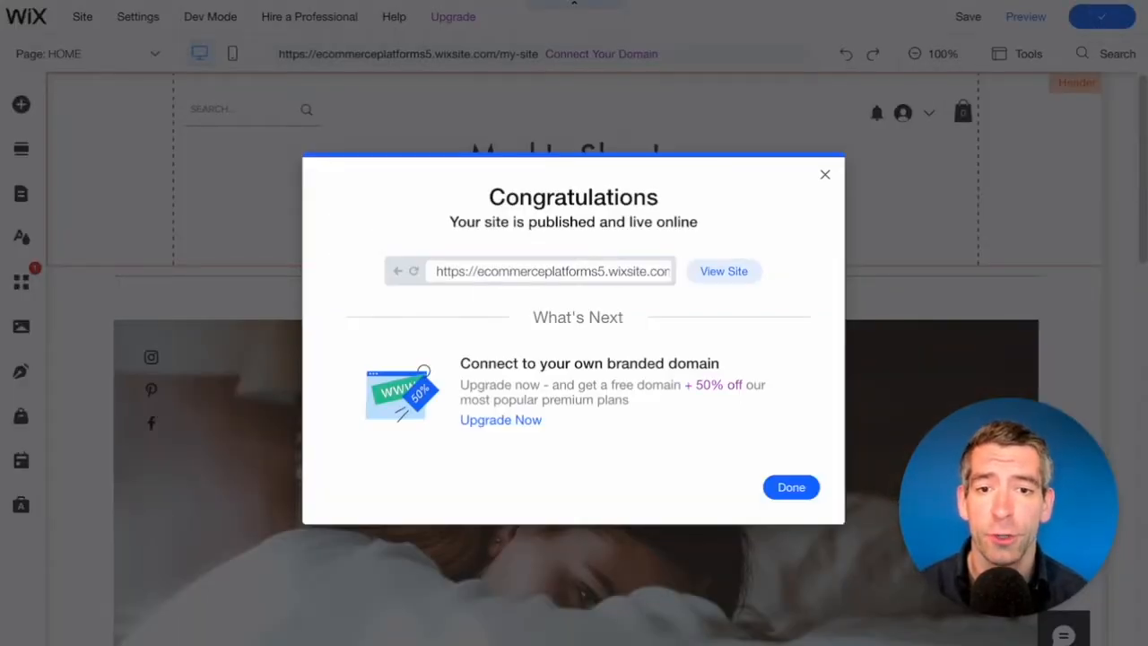
{"action": "left_click_drag", "start_coordinate": [441, 271], "coordinate": [682, 269]}
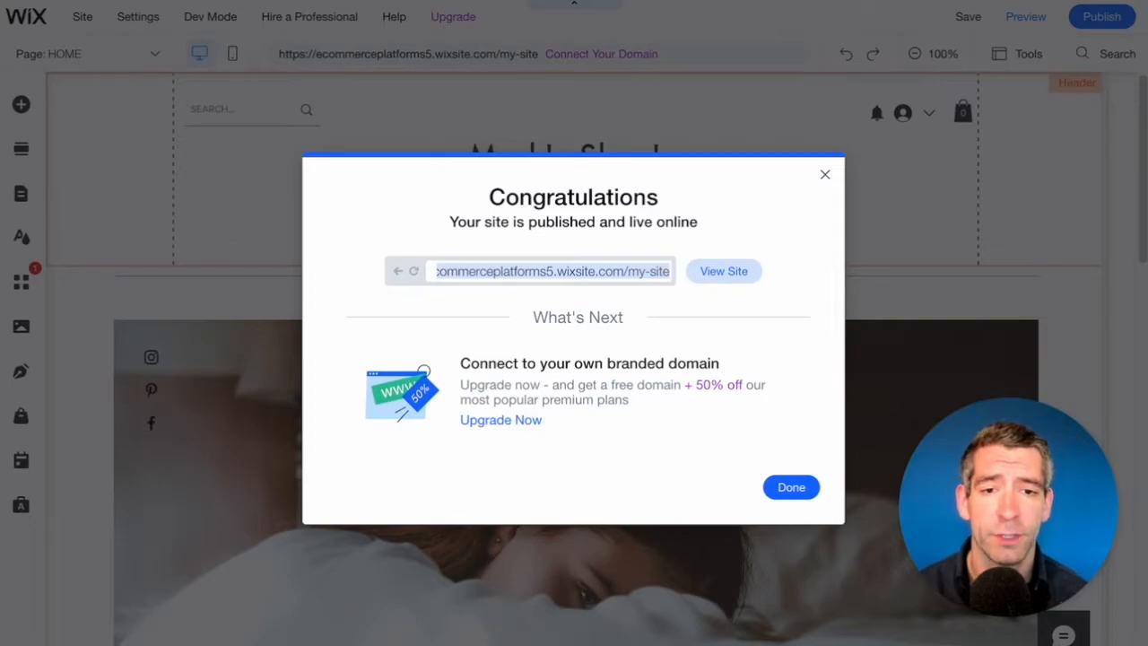
{"action": "left_click", "coordinate": [791, 487]}
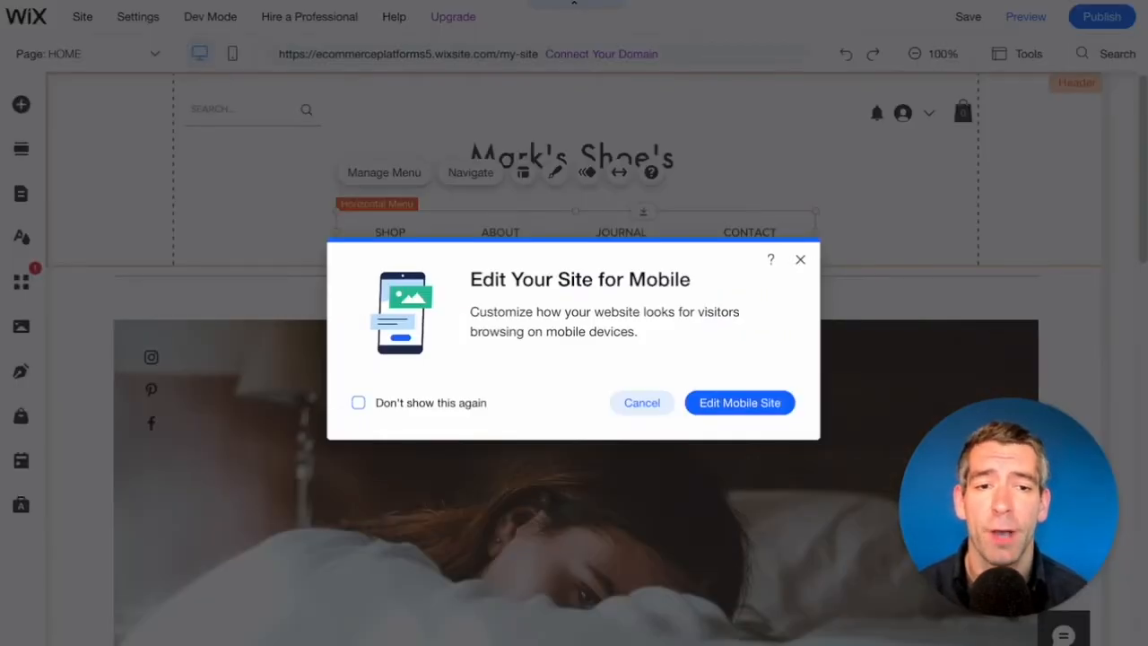
{"action": "key", "text": "Escape"}
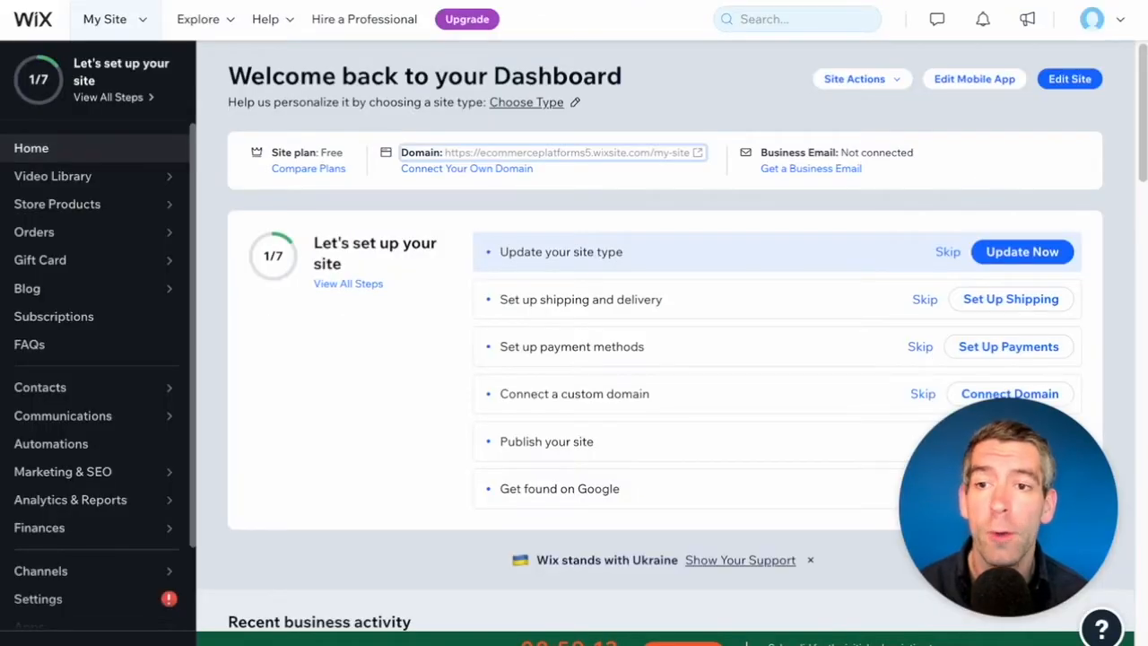
Step: Open the live site from the dashboard's domain link and examine the home page's Featured Items section
{"action": "double_click", "coordinate": [110, 129]}
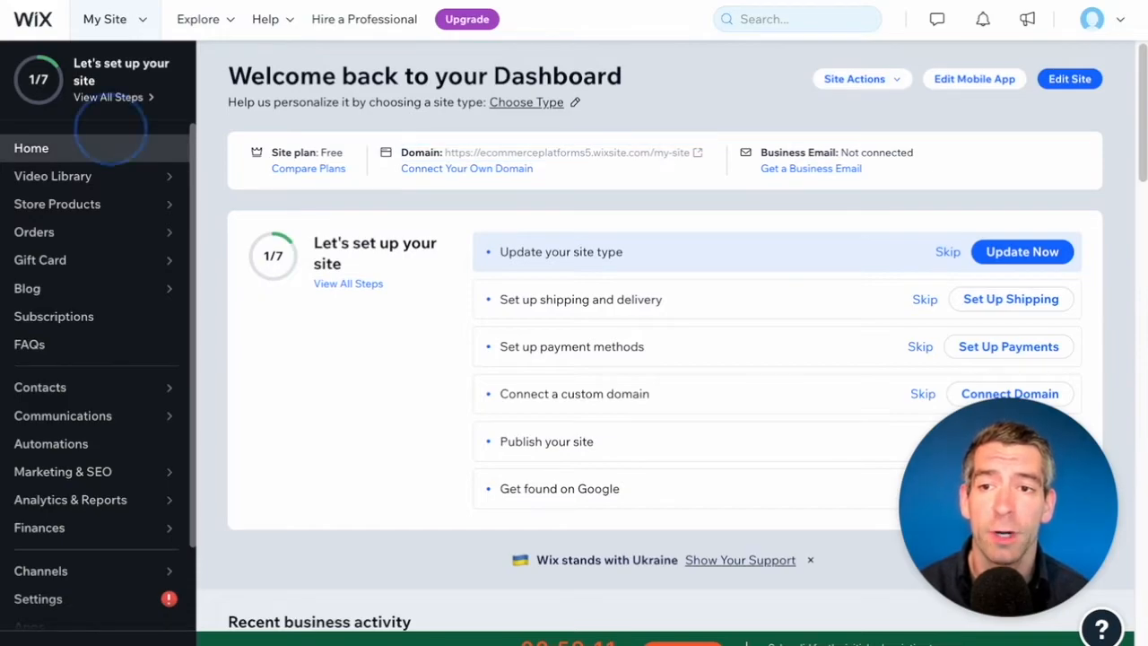
{"action": "mouse_move", "coordinate": [553, 152]}
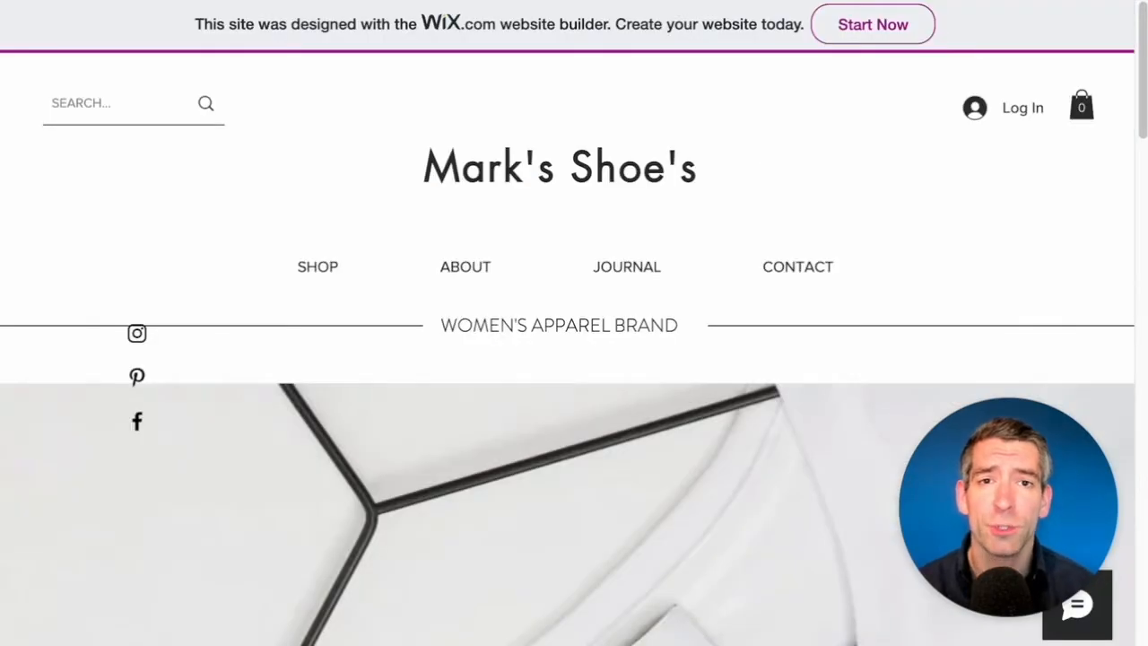
{"action": "scroll", "coordinate": [568, 349], "scroll_direction": "down", "scroll_amount": 10}
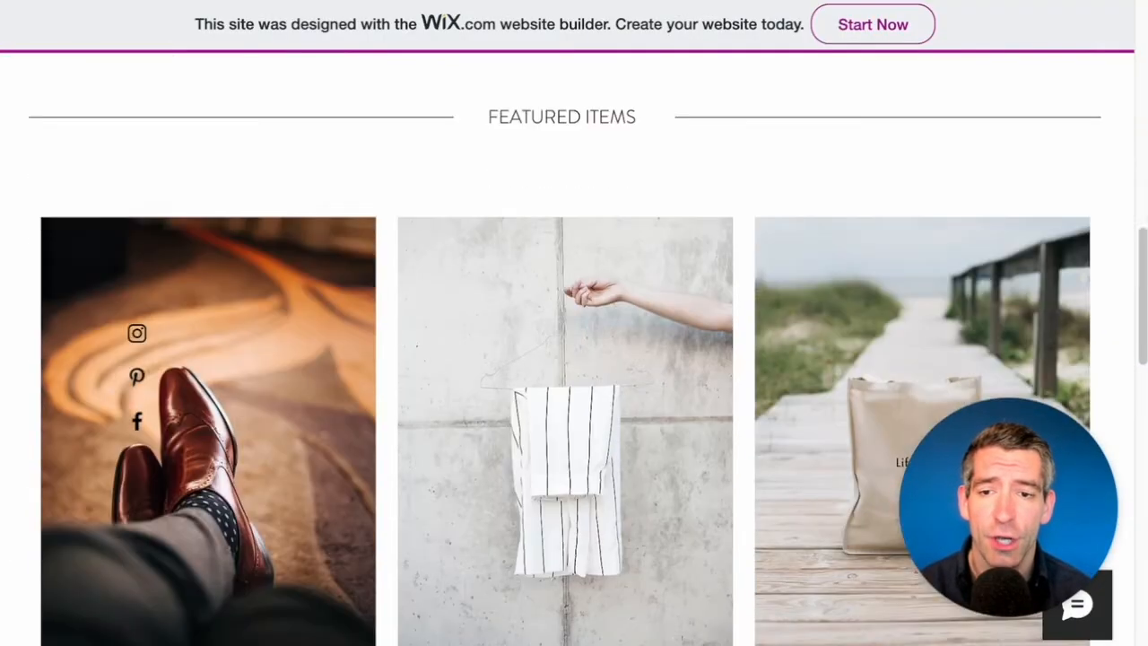
{"action": "scroll", "coordinate": [208, 359], "scroll_direction": "down", "scroll_amount": 2}
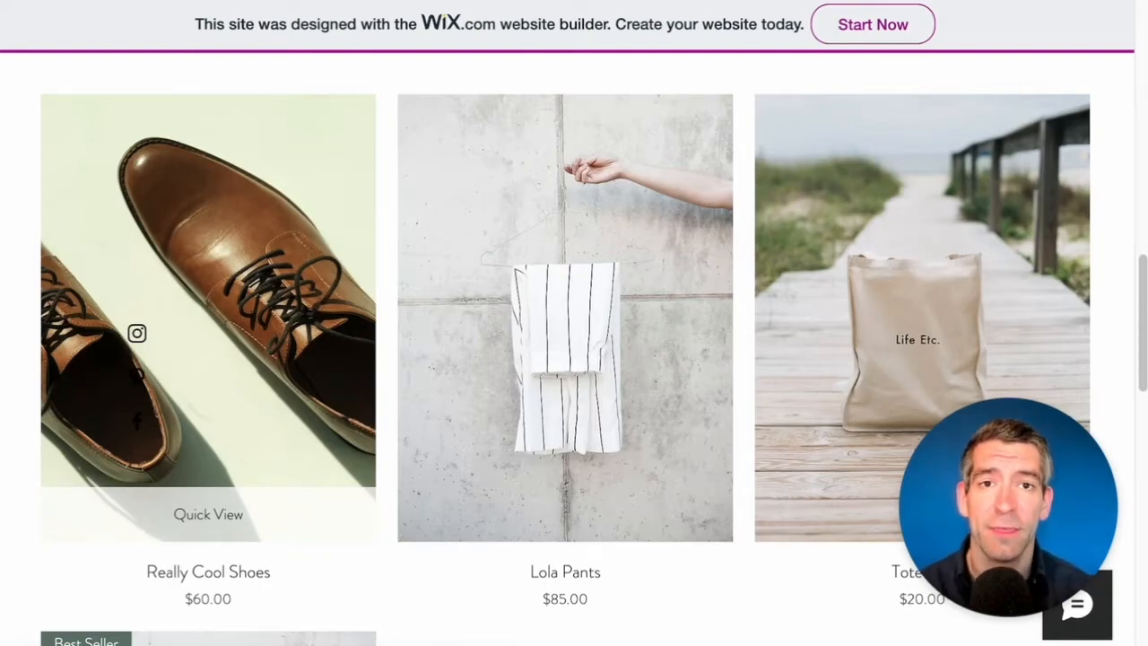
{"action": "scroll", "coordinate": [565, 341], "scroll_direction": "down", "scroll_amount": 1}
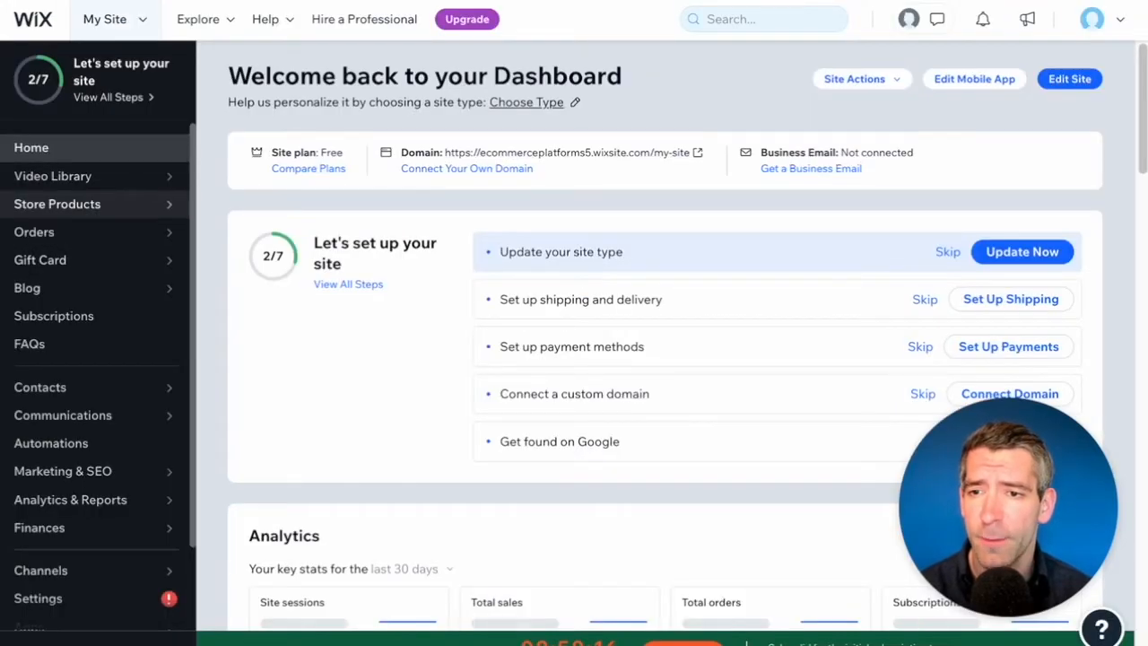
Step: Open Really Cool Shoes in the dashboard's store products and review its images and assigned collections
{"action": "left_click", "coordinate": [57, 204]}
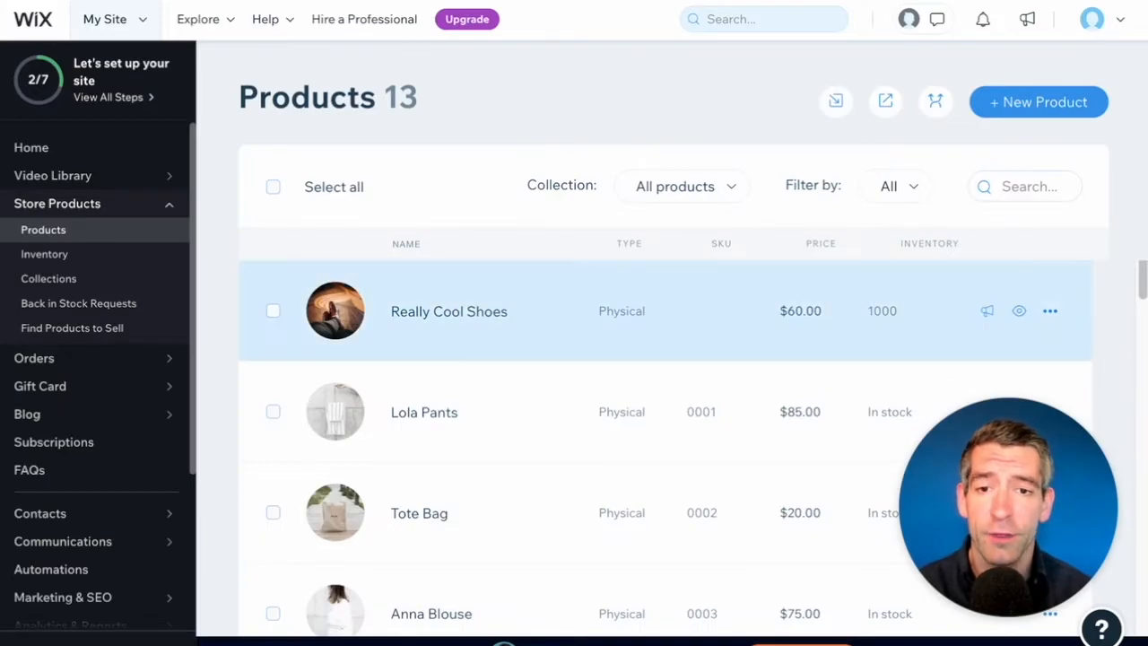
{"action": "left_click", "coordinate": [448, 311]}
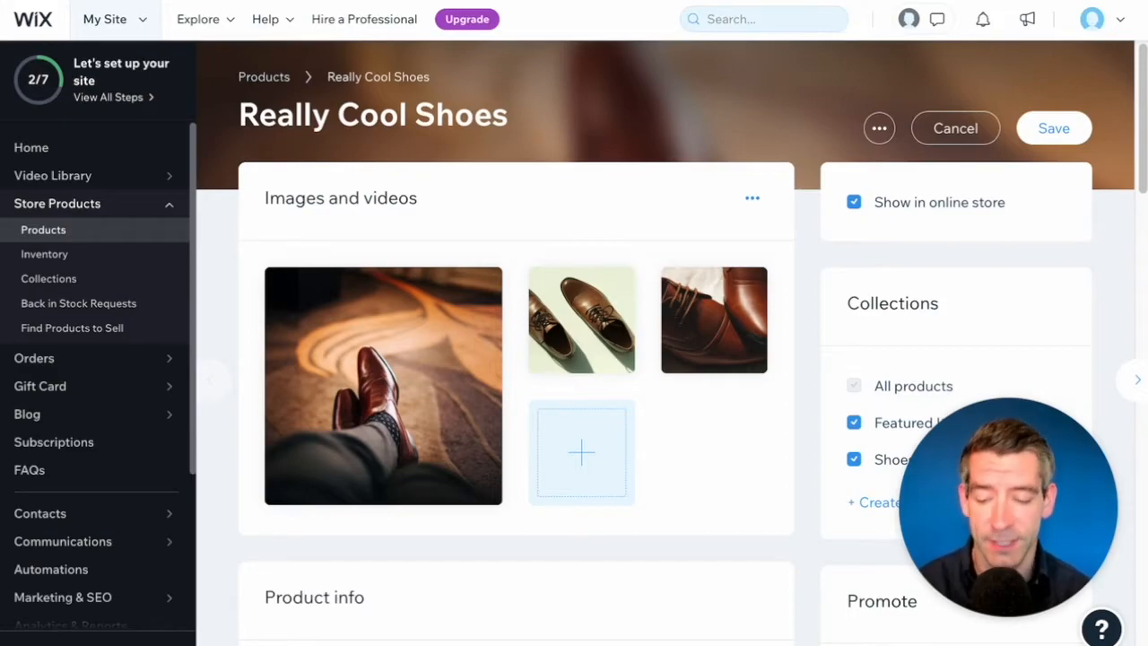
{"action": "scroll", "coordinate": [574, 359], "scroll_direction": "down", "scroll_amount": 2}
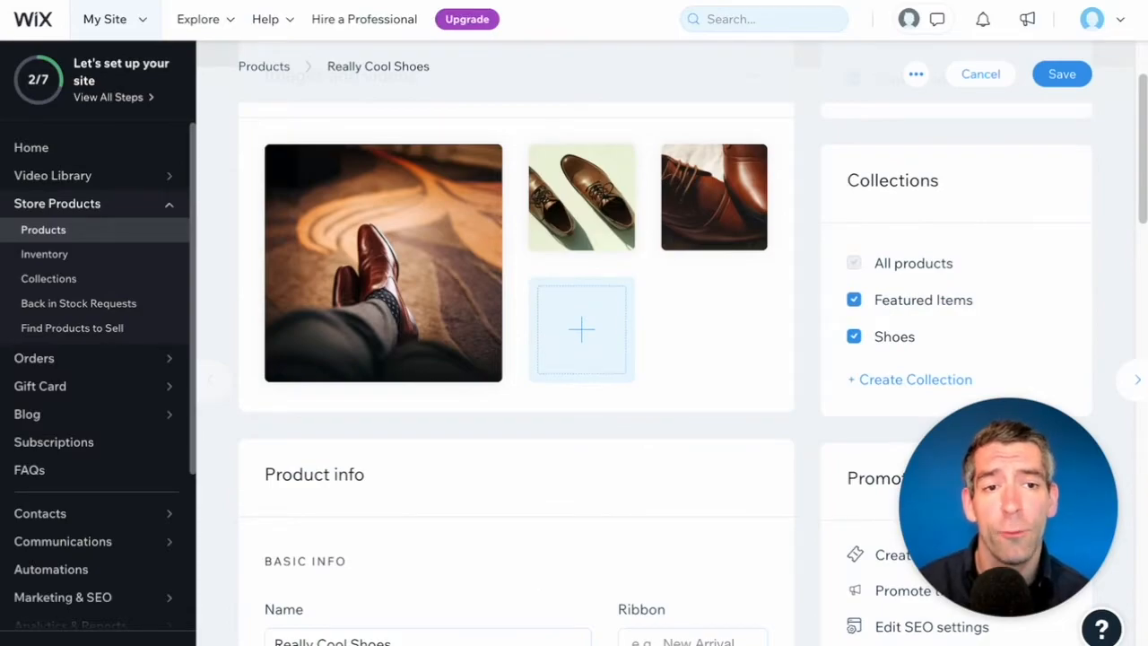
{"action": "scroll", "coordinate": [574, 359], "scroll_direction": "down", "scroll_amount": 1}
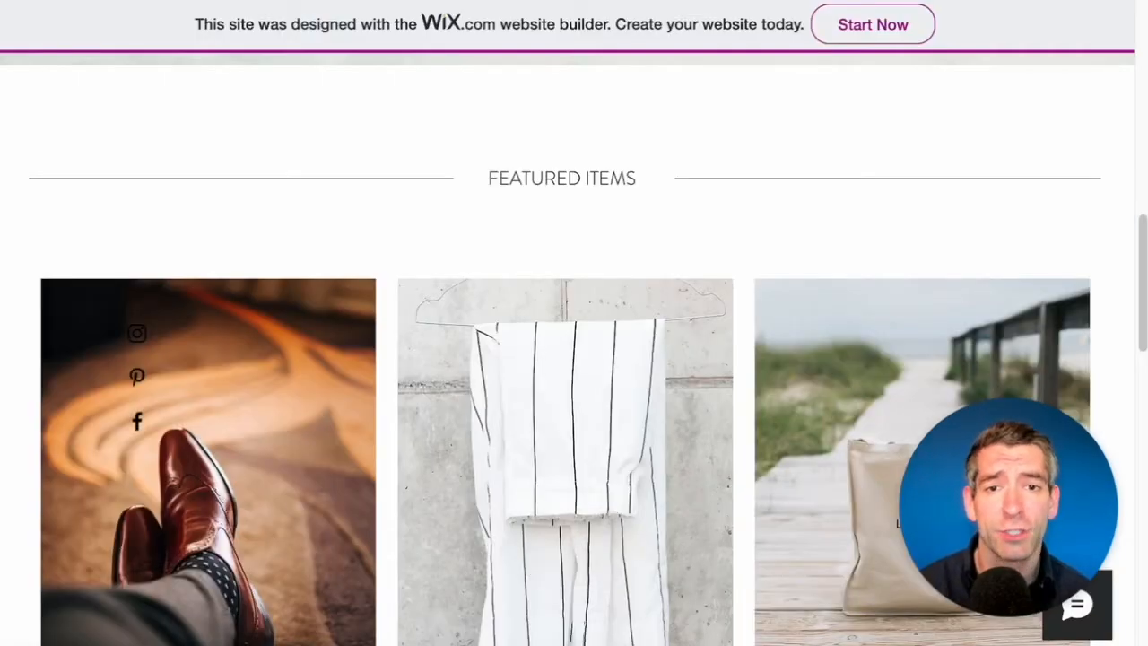
Step: Return to the live site's Featured Items and open the Really Cool Shoes product page
{"action": "scroll", "coordinate": [565, 359], "scroll_direction": "down", "scroll_amount": 2}
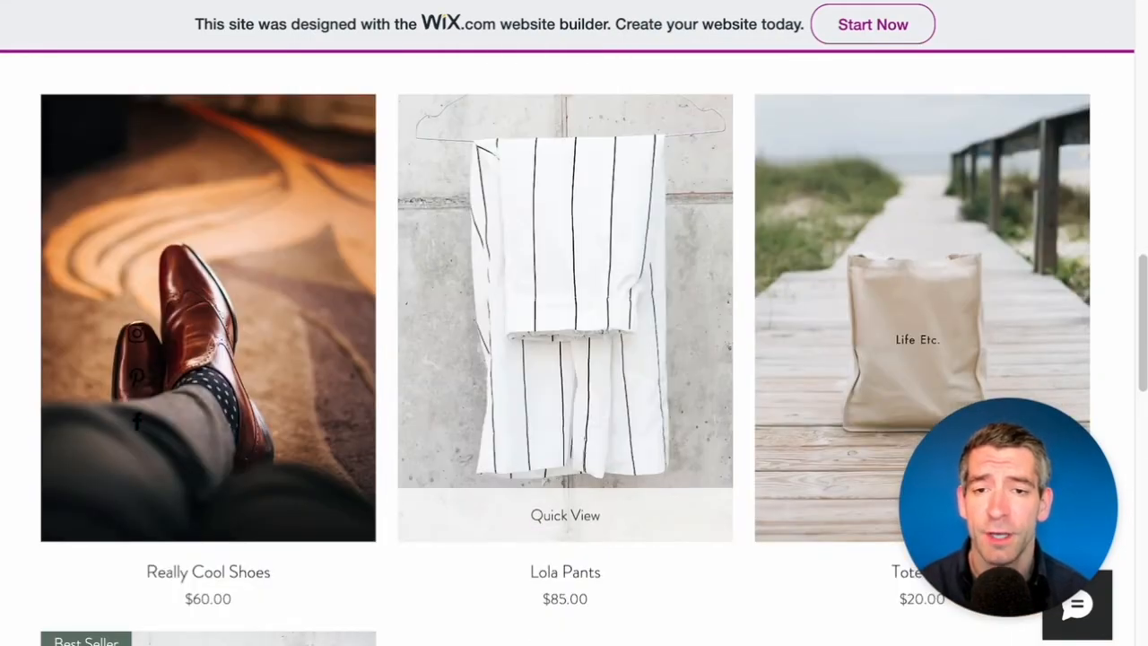
{"action": "scroll", "coordinate": [565, 359], "scroll_direction": "down", "scroll_amount": 1}
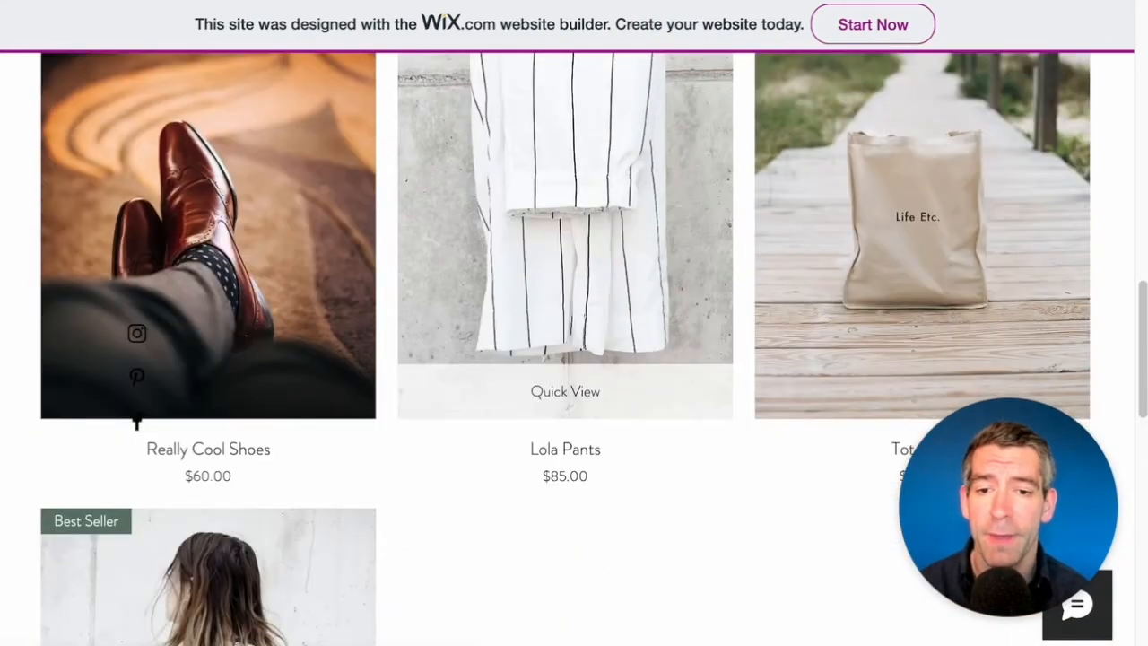
{"action": "left_click", "coordinate": [233, 233]}
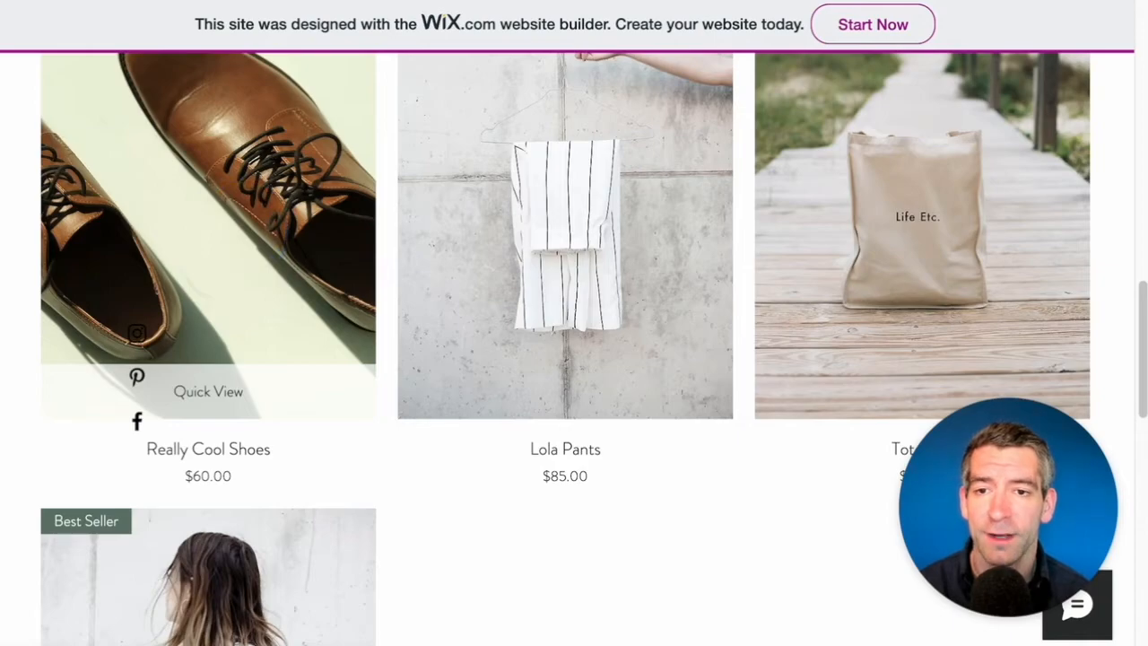
{"action": "scroll", "coordinate": [574, 358], "scroll_direction": "down", "scroll_amount": 2}
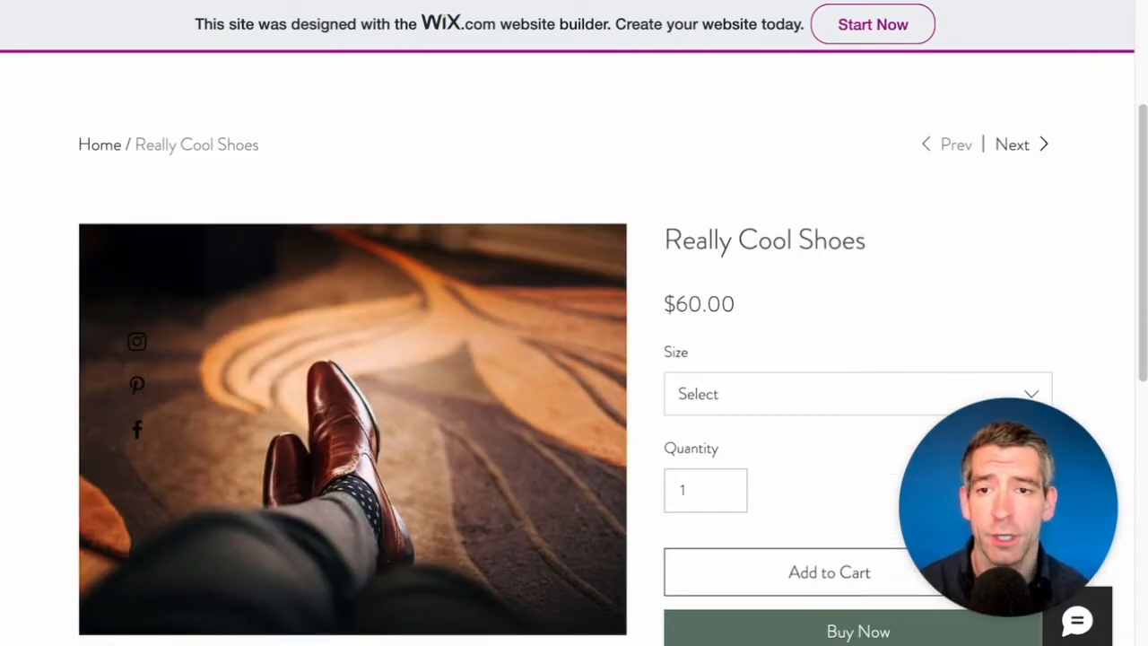
Step: Choose size 10 for the Really Cool Shoes on the live product page
{"action": "left_click_drag", "start_coordinate": [683, 241], "coordinate": [812, 240]}
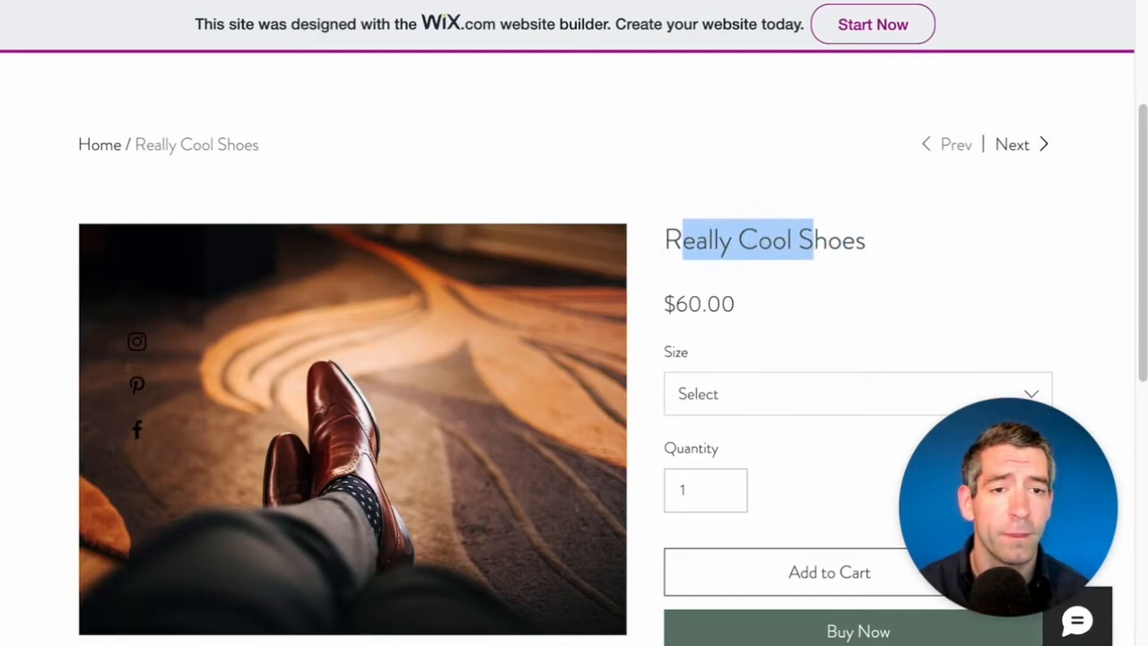
{"action": "scroll", "coordinate": [810, 238], "scroll_direction": "down", "scroll_amount": 1}
{"action": "scroll", "coordinate": [810, 238], "scroll_direction": "down", "scroll_amount": 1}
{"action": "left_click", "coordinate": [866, 215]}
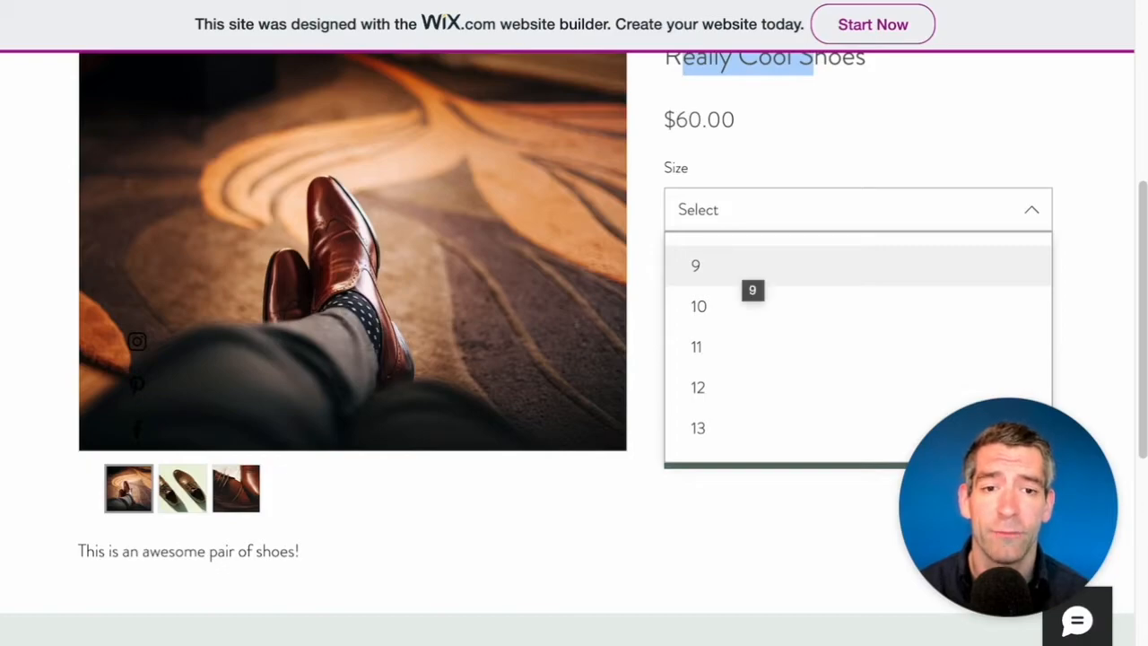
{"action": "left_click", "coordinate": [734, 310]}
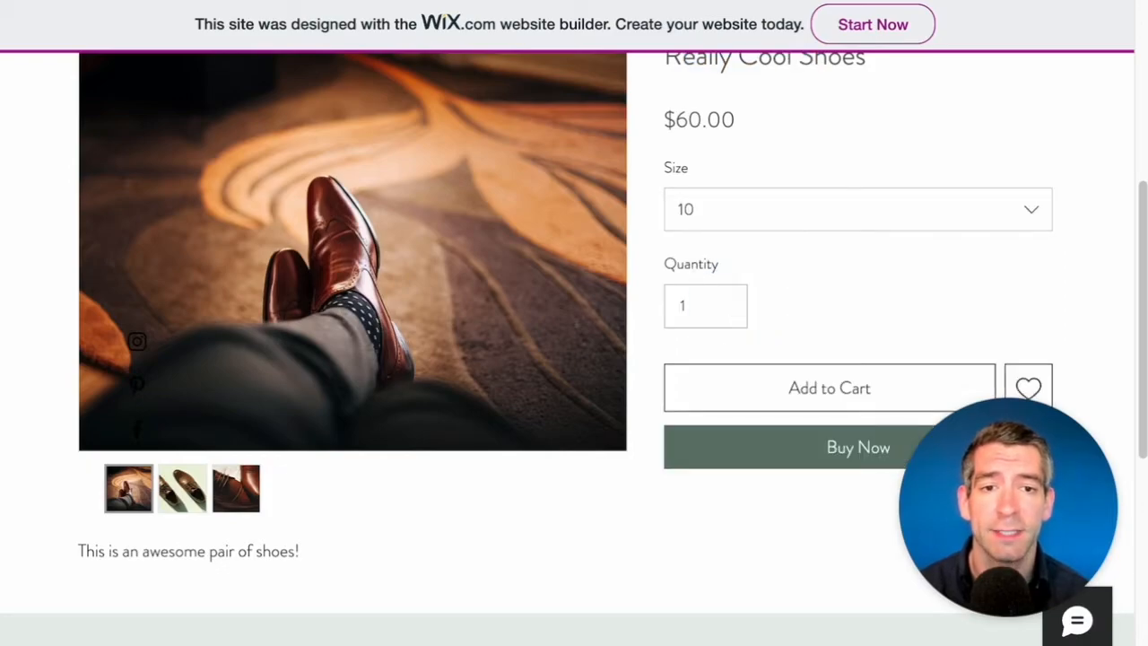
Step: Try raising the shoes' order quantity and bring it back to 1
{"action": "left_click", "coordinate": [733, 297]}
{"action": "left_click", "coordinate": [733, 297]}
{"action": "left_click", "coordinate": [732, 315]}
{"action": "left_click", "coordinate": [733, 315]}
{"action": "scroll", "coordinate": [734, 313], "scroll_direction": "down", "scroll_amount": 2}
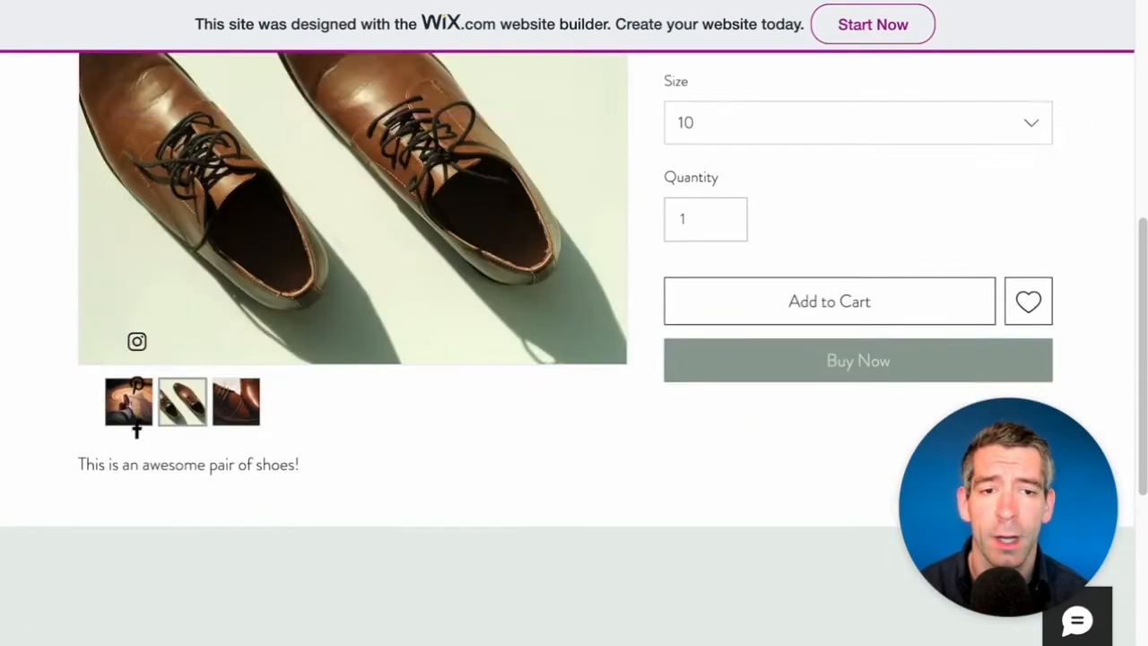
{"action": "scroll", "coordinate": [859, 332], "scroll_direction": "down", "scroll_amount": 1}
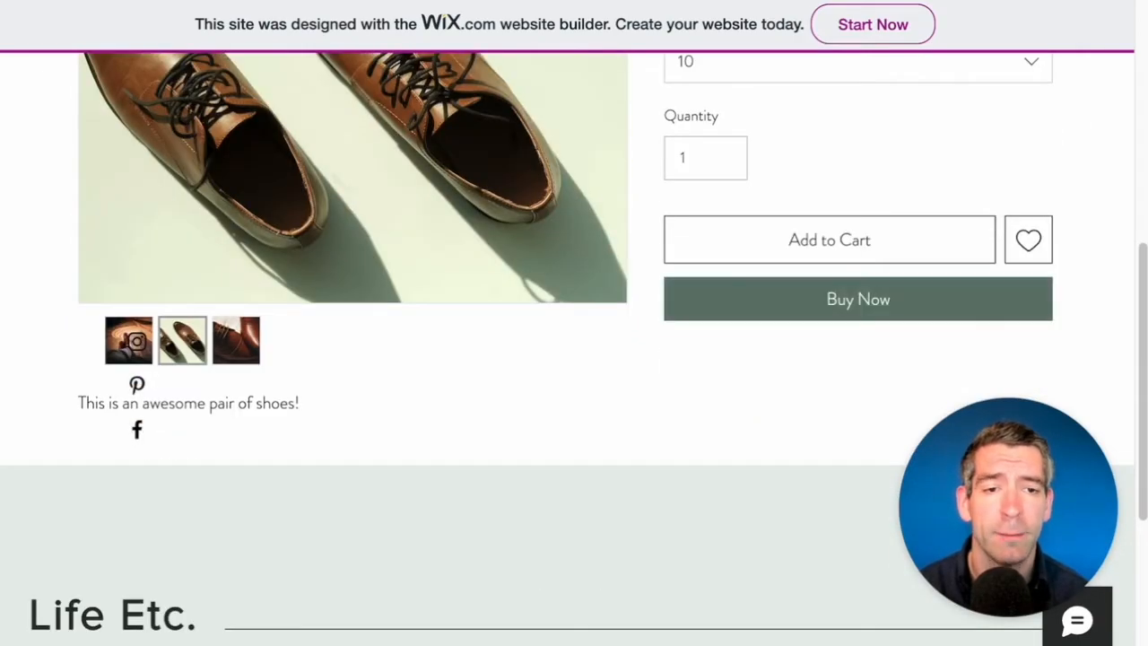
Step: Add the shoes to the cart, view the cart, try to check out, and dismiss the message
{"action": "left_click", "coordinate": [861, 239]}
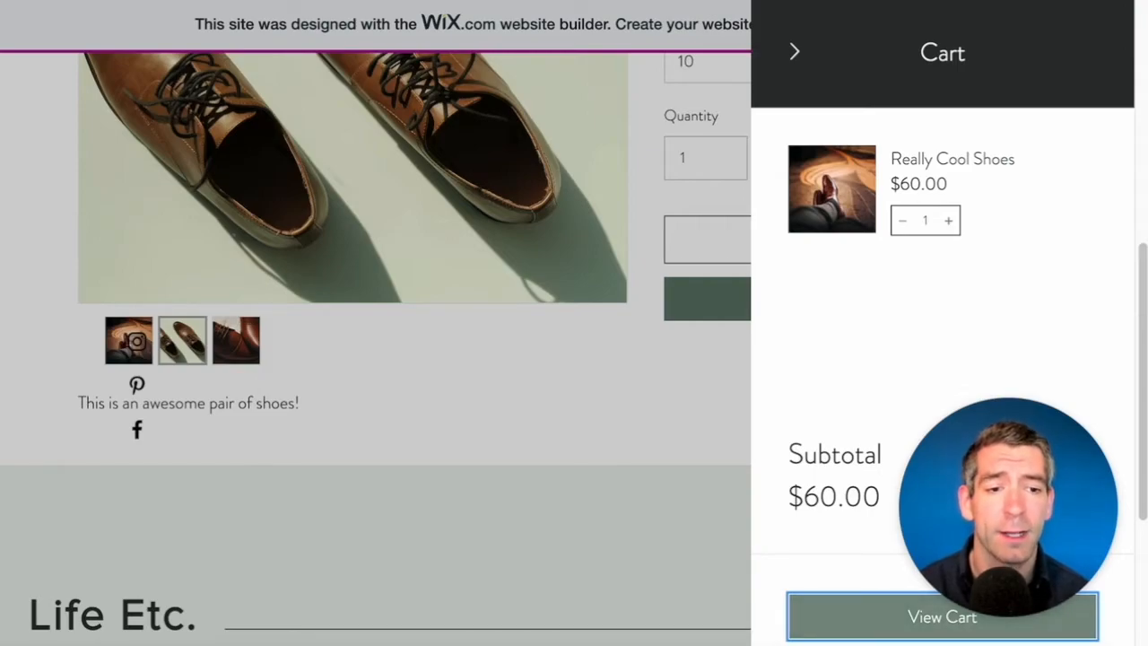
{"action": "left_click", "coordinate": [884, 617]}
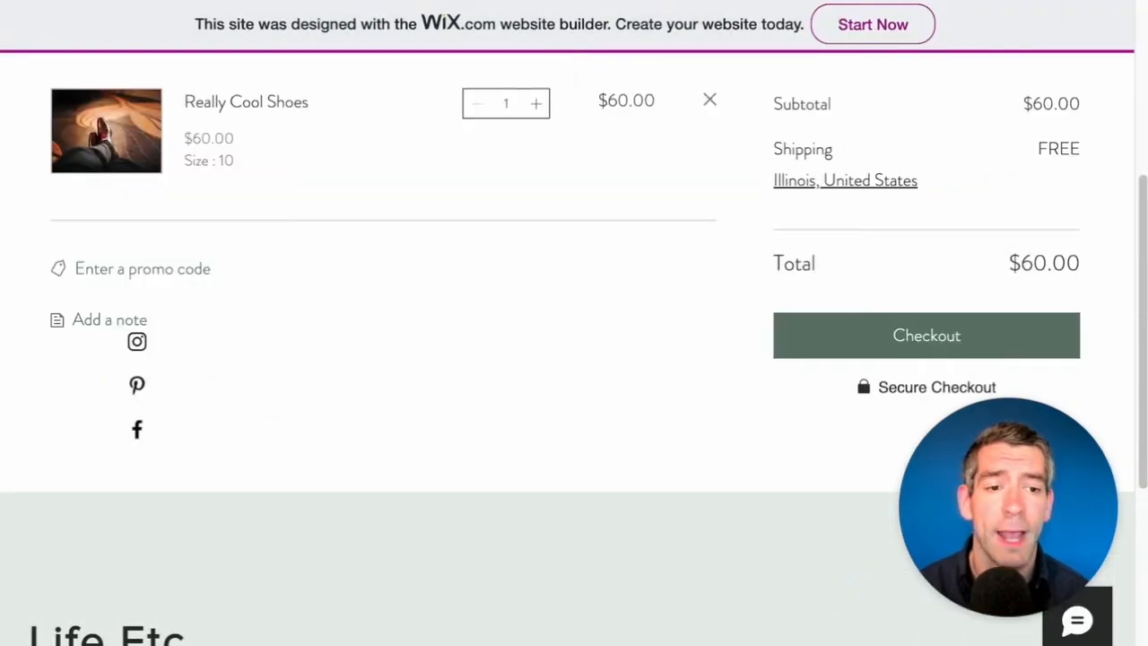
{"action": "left_click", "coordinate": [893, 333]}
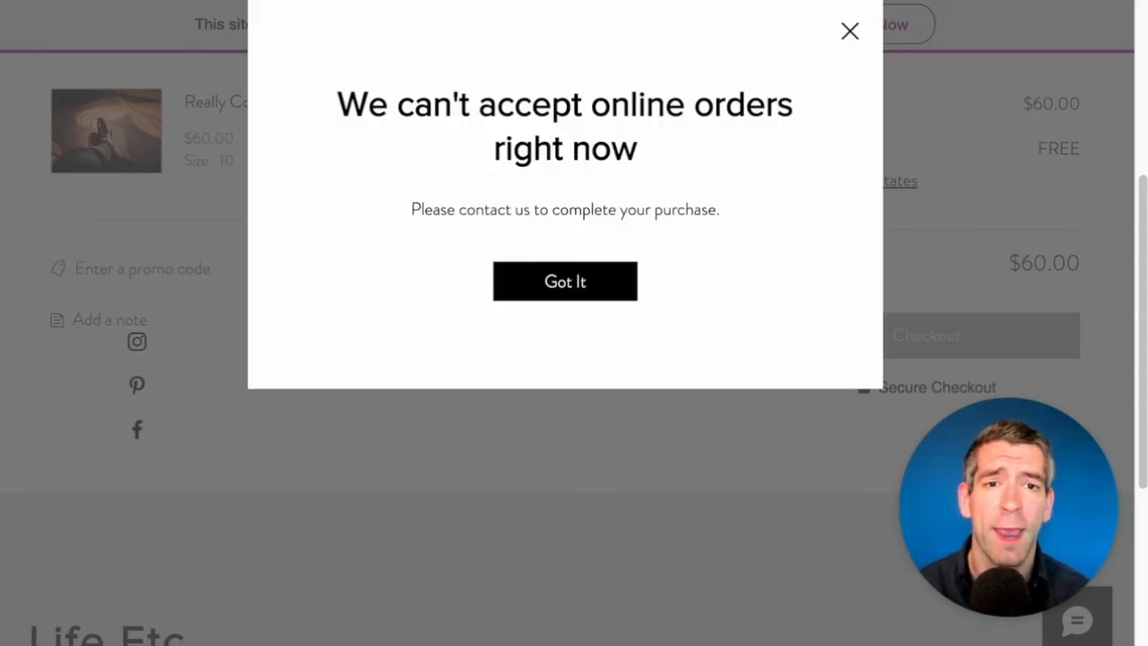
{"action": "left_click", "coordinate": [848, 30]}
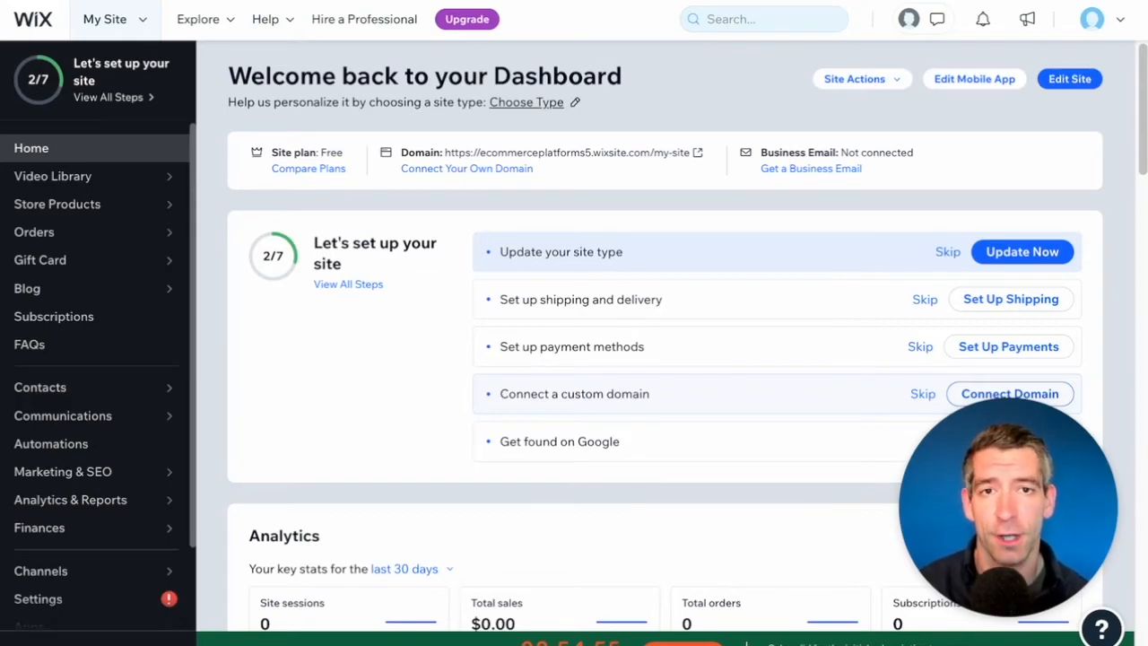
Step: Open the payment methods setup from the site's setup checklist, dismiss the business location prompt, and review the available payment providers
{"action": "scroll", "coordinate": [663, 358], "scroll_direction": "down", "scroll_amount": 1}
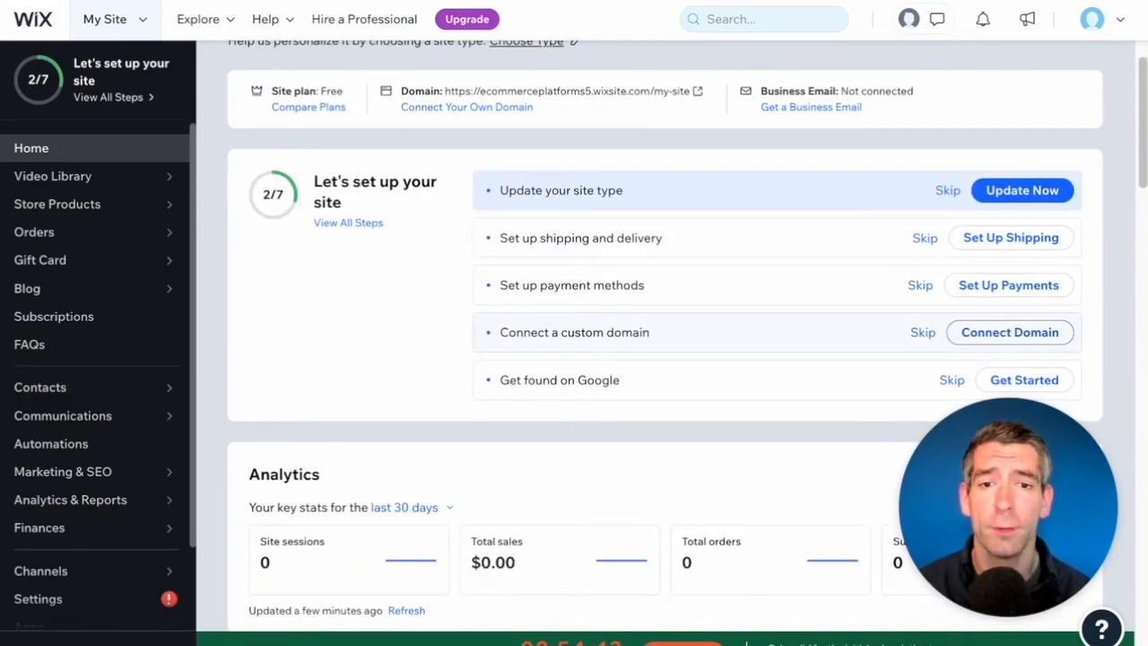
{"action": "left_click", "coordinate": [1008, 285]}
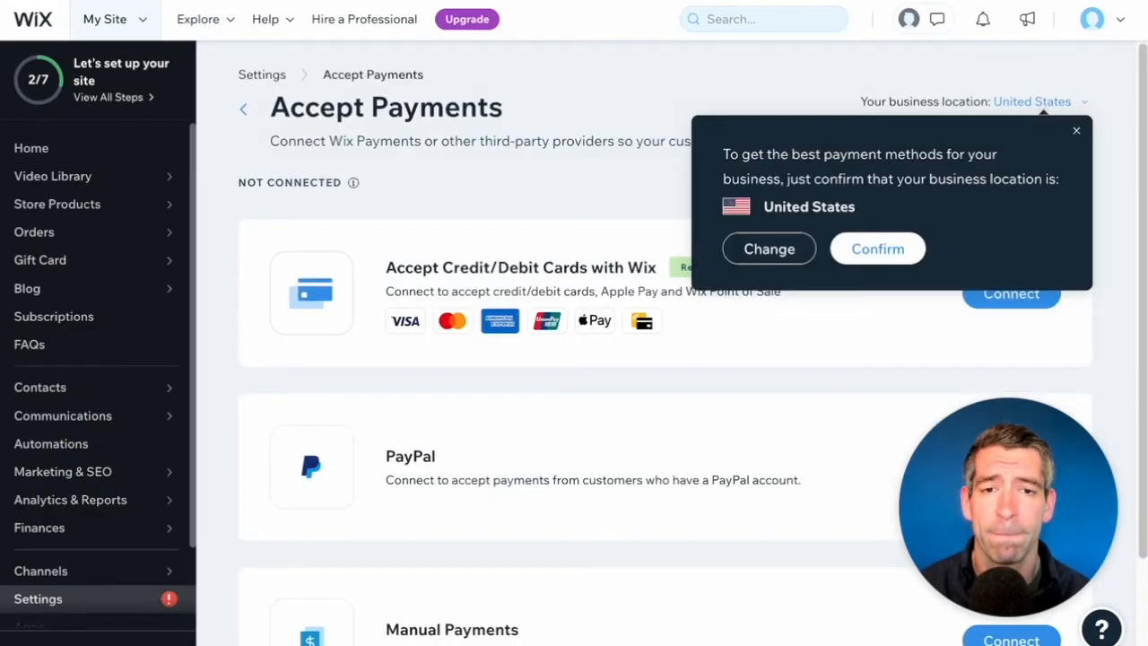
{"action": "left_click", "coordinate": [1077, 130]}
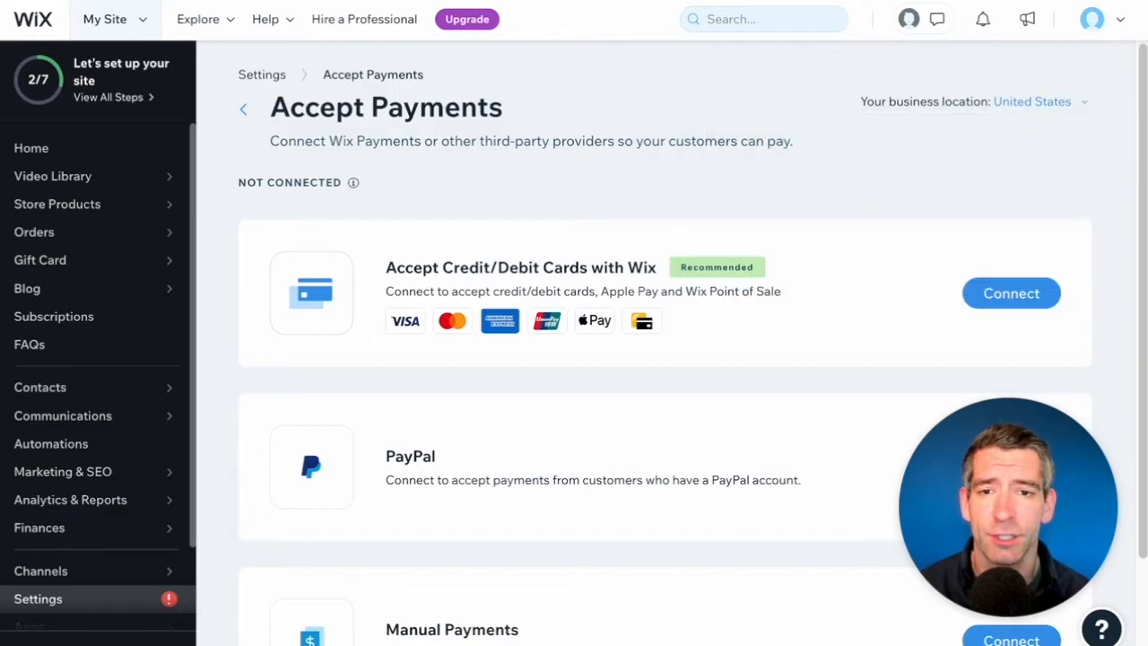
{"action": "scroll", "coordinate": [664, 359], "scroll_direction": "down", "scroll_amount": 1}
{"action": "scroll", "coordinate": [663, 358], "scroll_direction": "down", "scroll_amount": 1}
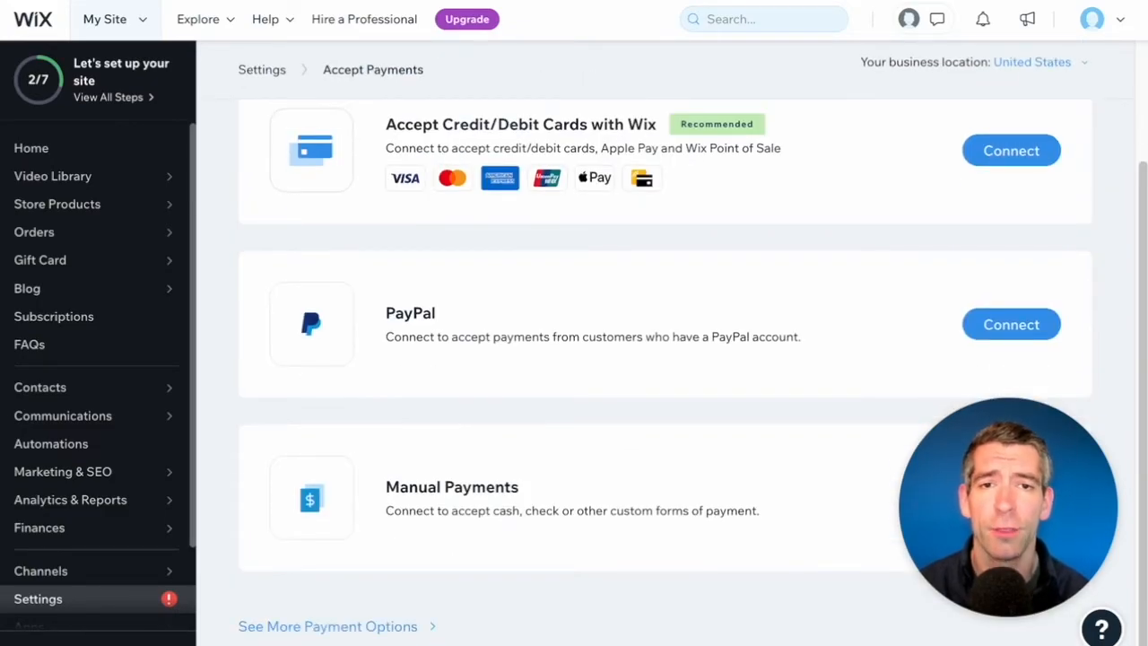
{"action": "scroll", "coordinate": [663, 358], "scroll_direction": "up", "scroll_amount": 2}
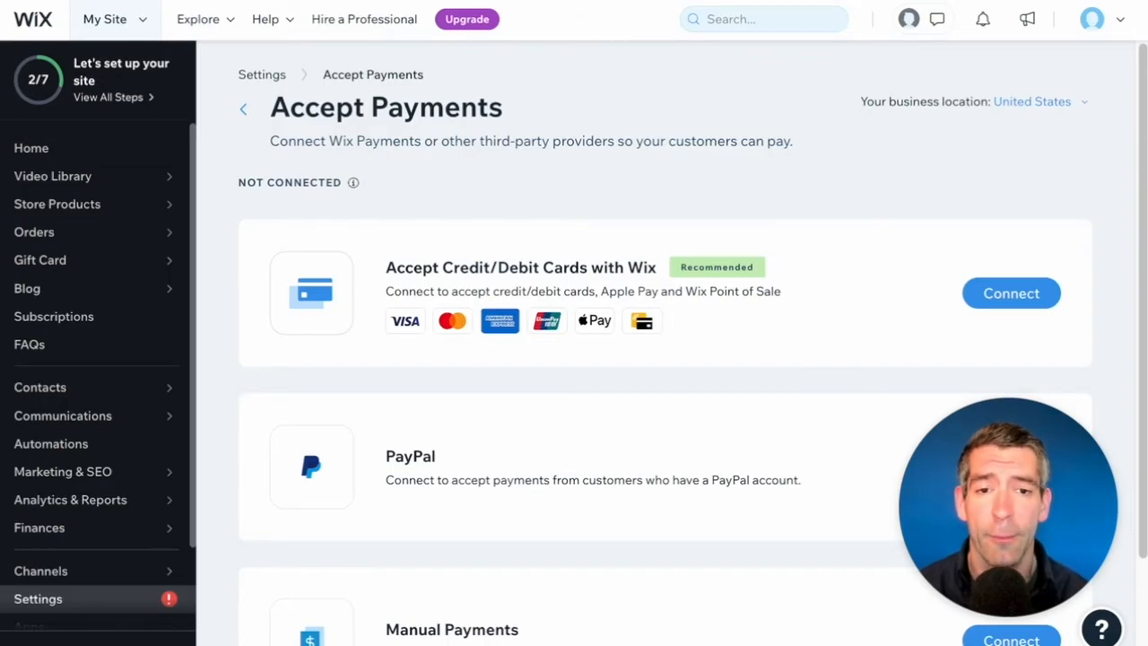
Step: Start connecting Accept Credit/Debit Cards with Wix and review the list of restricted products and services
{"action": "left_click", "coordinate": [1012, 293]}
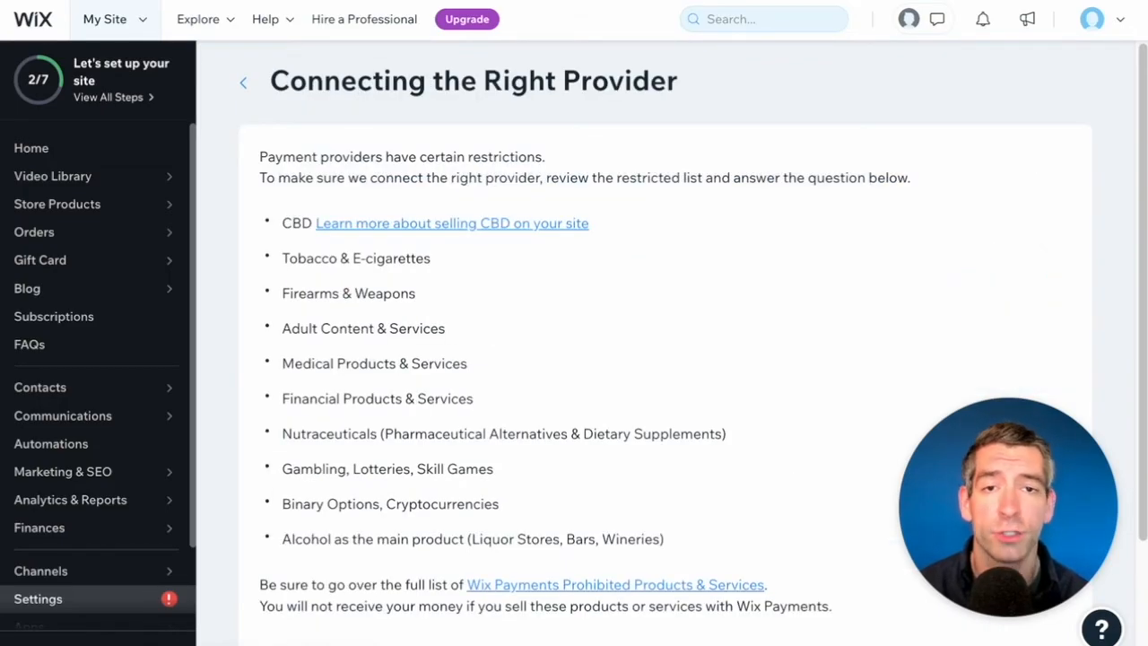
{"action": "left_click", "coordinate": [242, 81]}
{"action": "left_click", "coordinate": [1007, 290]}
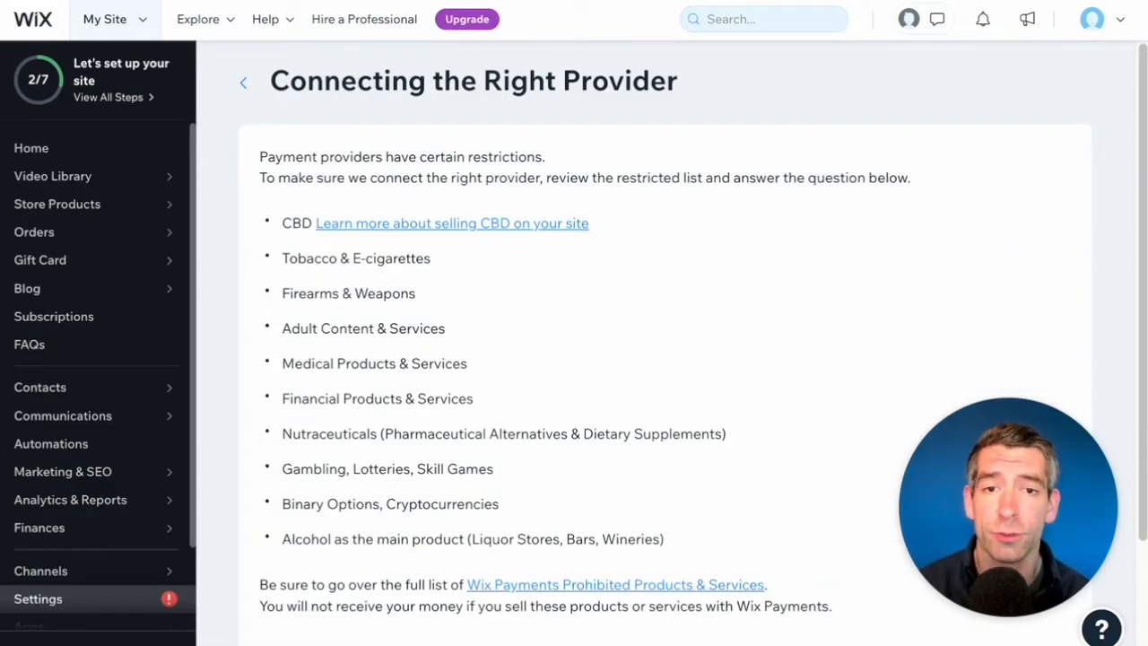
{"action": "scroll", "coordinate": [663, 359], "scroll_direction": "down", "scroll_amount": 1}
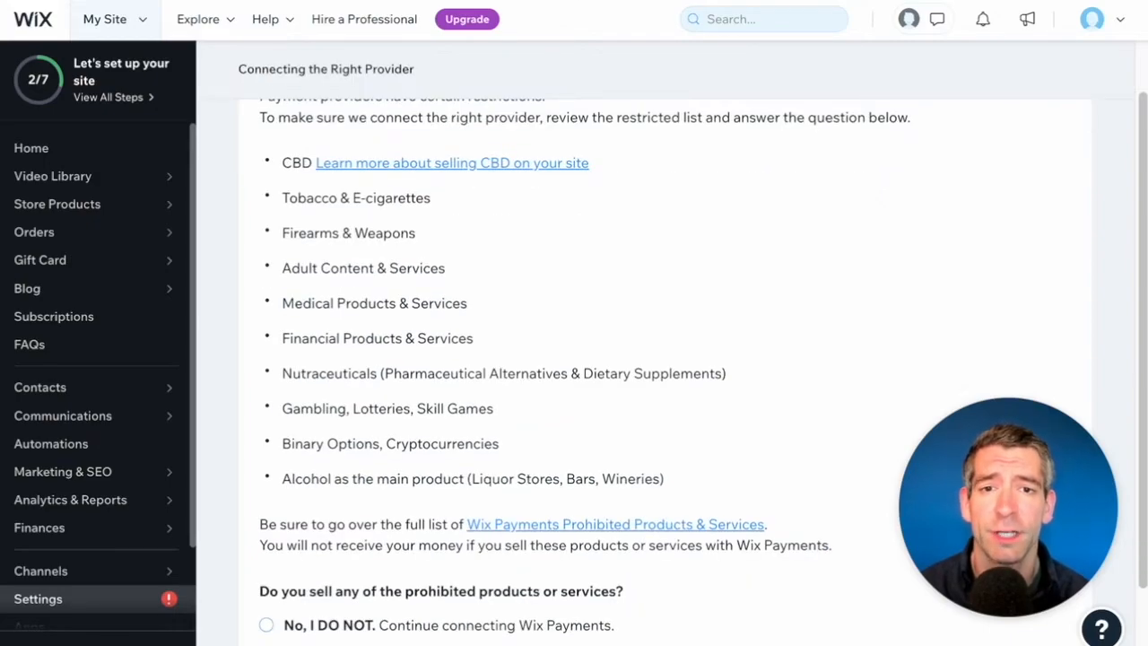
{"action": "scroll", "coordinate": [663, 359], "scroll_direction": "up", "scroll_amount": 1}
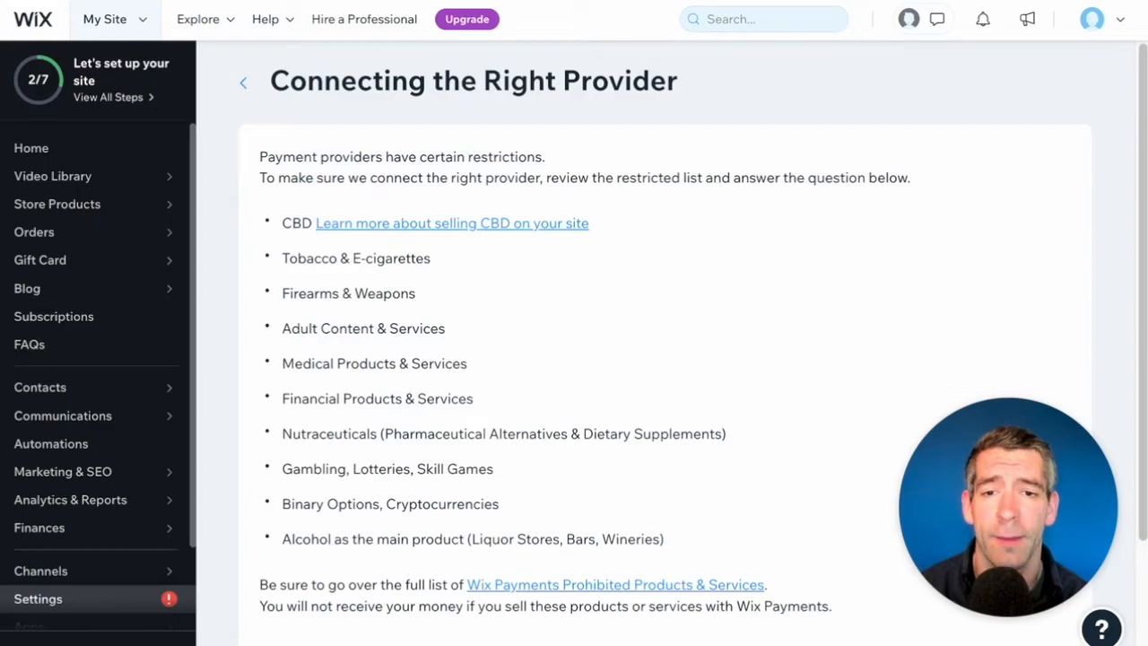
Step: Declare that no prohibited products or services are sold, and continue with Credit/Debit Cards and Apple Pay enabled
{"action": "scroll", "coordinate": [664, 358], "scroll_direction": "down", "scroll_amount": 2}
{"action": "left_click", "coordinate": [266, 515]}
{"action": "left_click", "coordinate": [1015, 621]}
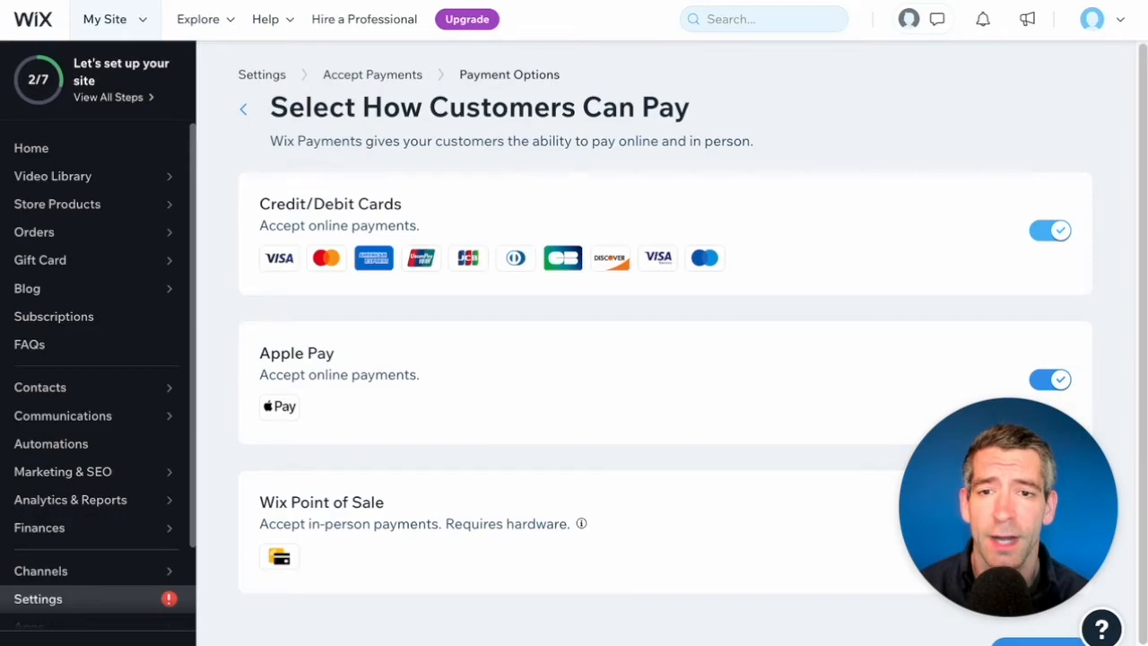
{"action": "scroll", "coordinate": [664, 358], "scroll_direction": "down", "scroll_amount": 1}
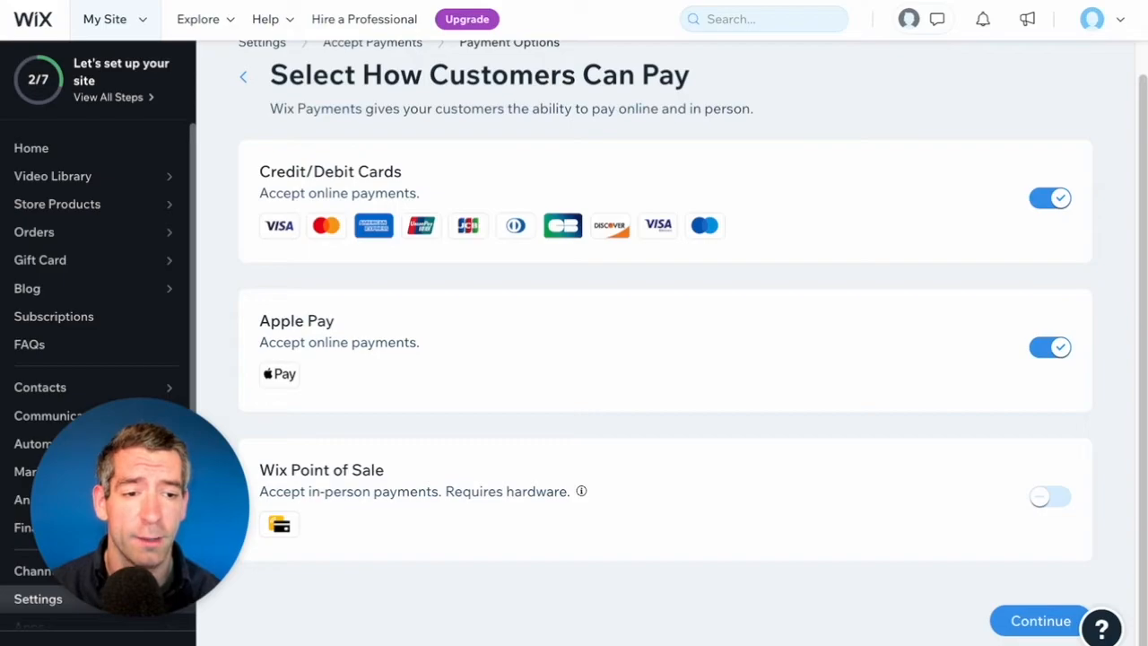
{"action": "left_click", "coordinate": [1041, 619]}
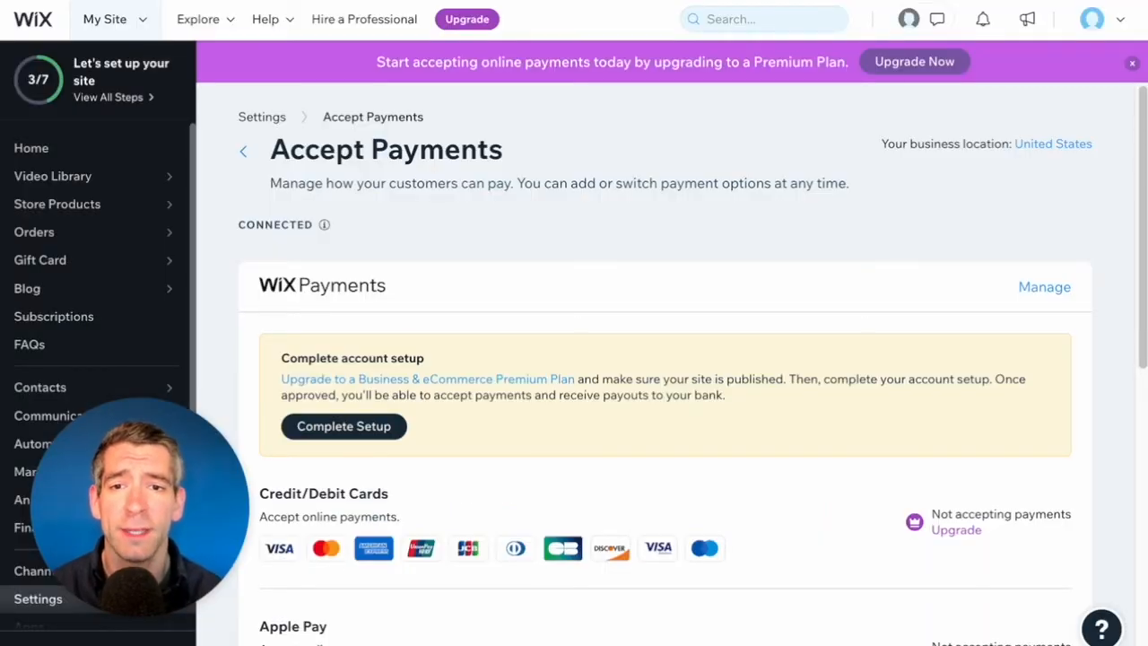
Step: Open the account setup form for Wix Payments from the Accept Payments page
{"action": "scroll", "coordinate": [664, 359], "scroll_direction": "down", "scroll_amount": 2}
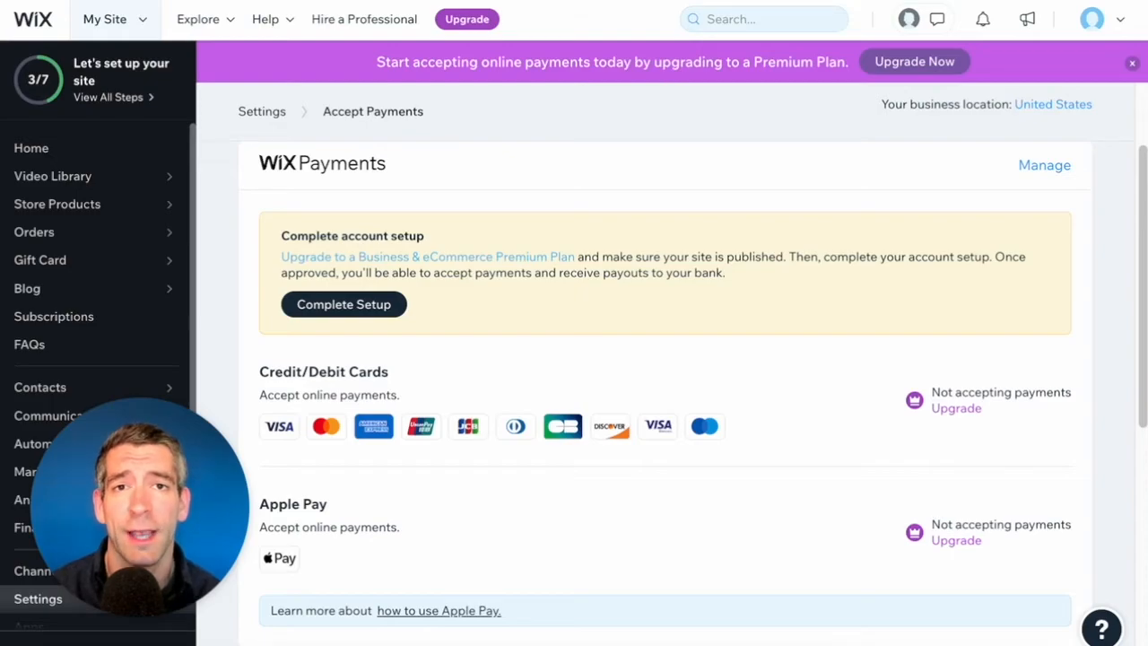
{"action": "scroll", "coordinate": [385, 241], "scroll_direction": "down", "scroll_amount": 1}
{"action": "left_click", "coordinate": [384, 241]}
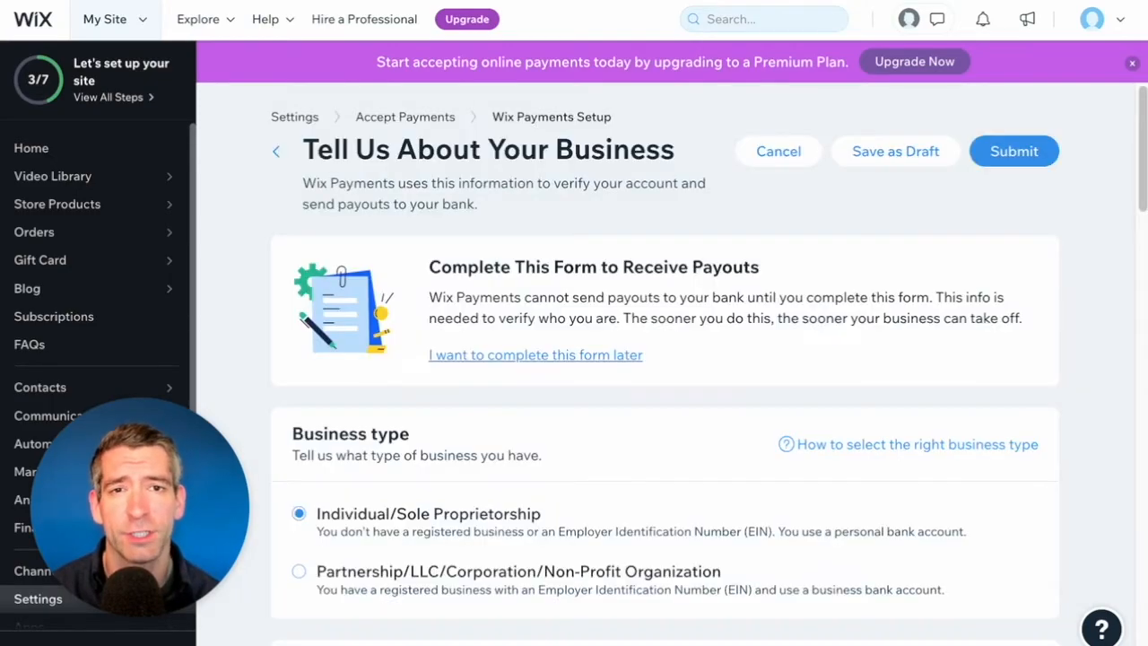
Step: Examine the Wix Payments form's business type, personal details, address, bank account and terms sections, and try to submit the form unfilled
{"action": "scroll", "coordinate": [664, 359], "scroll_direction": "down", "scroll_amount": 3}
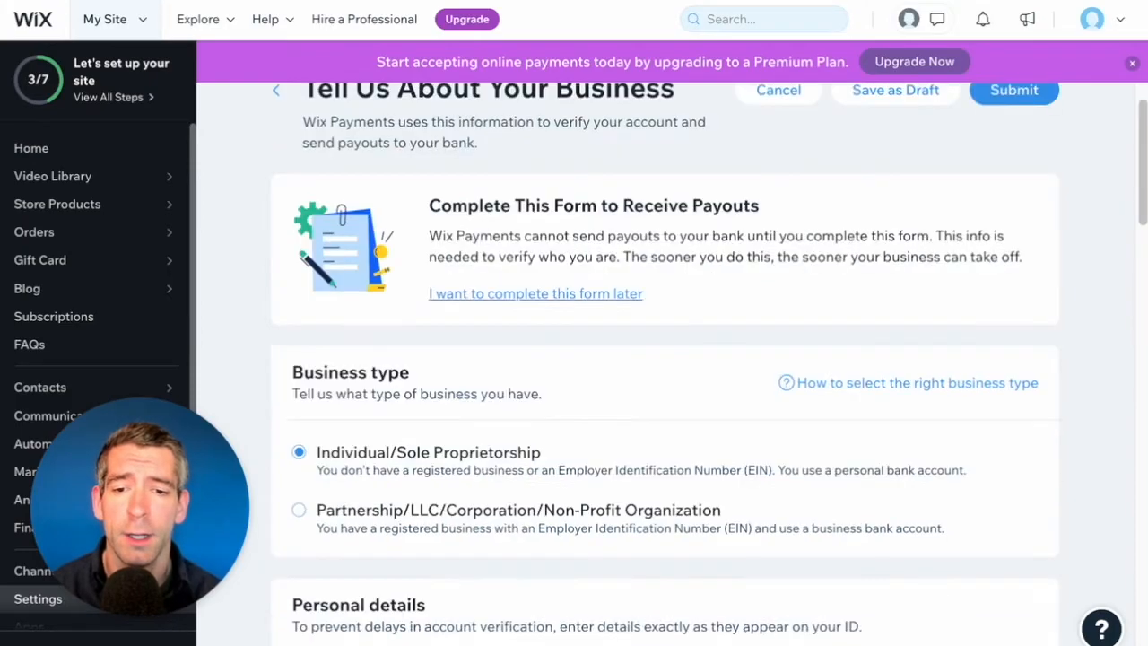
{"action": "scroll", "coordinate": [664, 359], "scroll_direction": "up", "scroll_amount": 1}
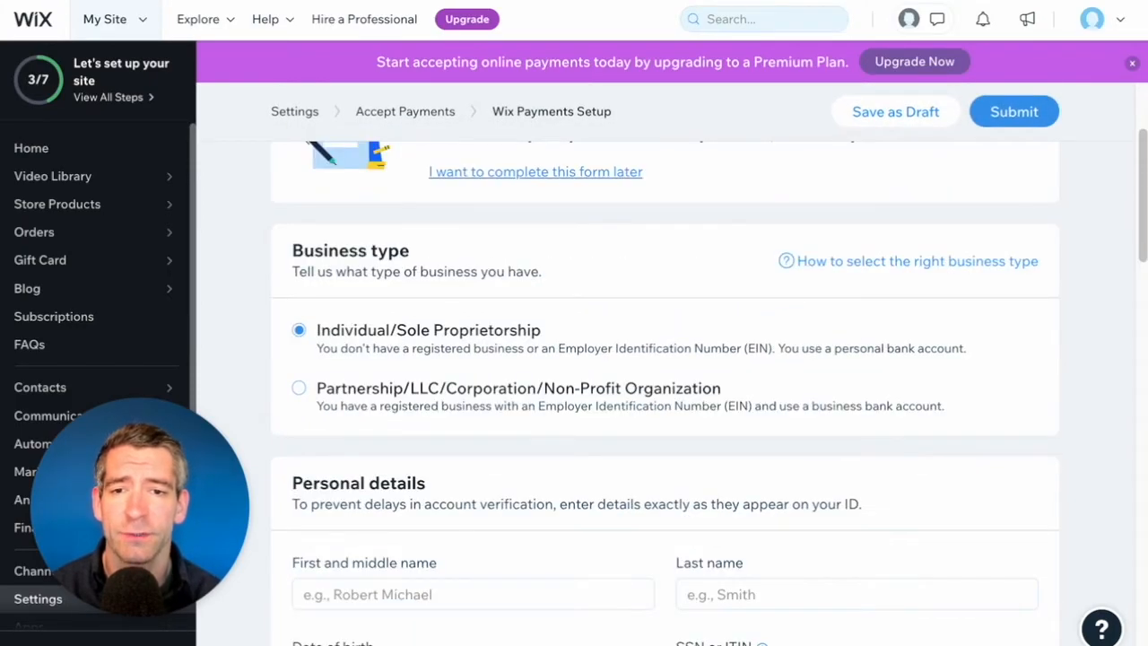
{"action": "scroll", "coordinate": [663, 386], "scroll_direction": "down", "scroll_amount": 2}
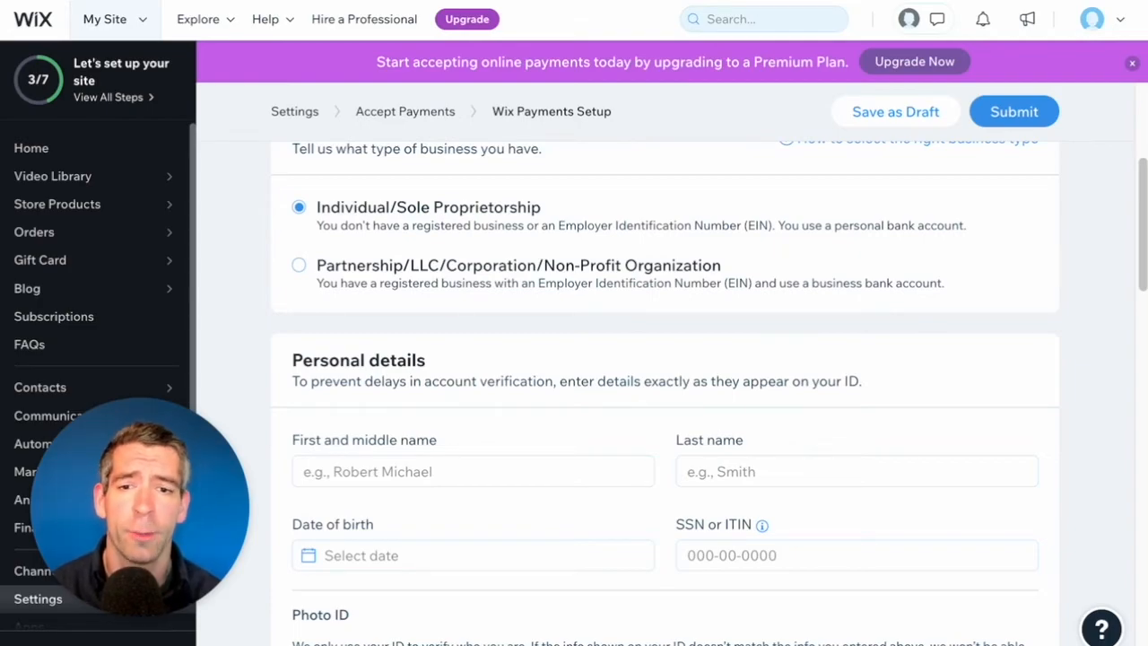
{"action": "scroll", "coordinate": [664, 386], "scroll_direction": "down", "scroll_amount": 3}
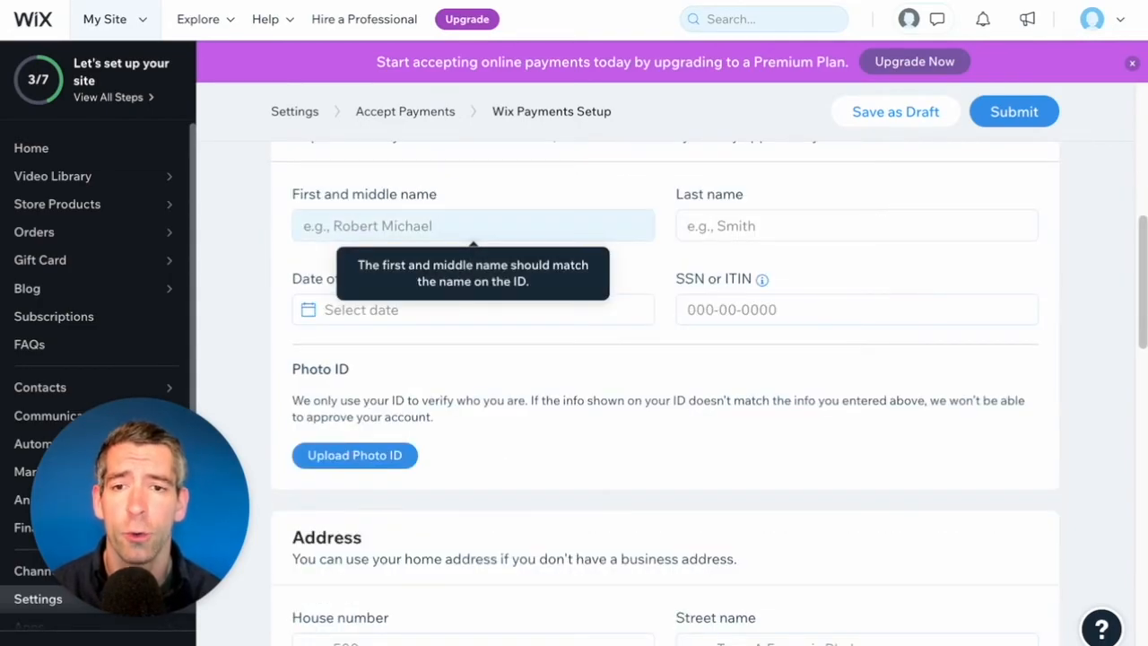
{"action": "left_click", "coordinate": [472, 226]}
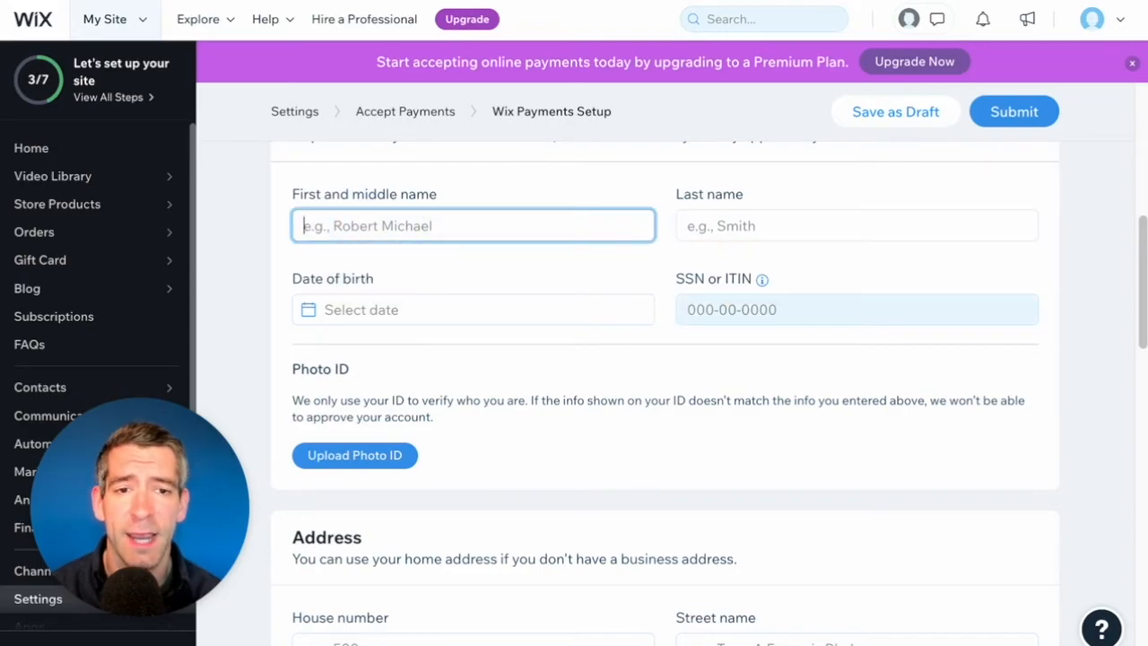
{"action": "scroll", "coordinate": [664, 386], "scroll_direction": "down", "scroll_amount": 3}
{"action": "scroll", "coordinate": [663, 385], "scroll_direction": "down", "scroll_amount": 1}
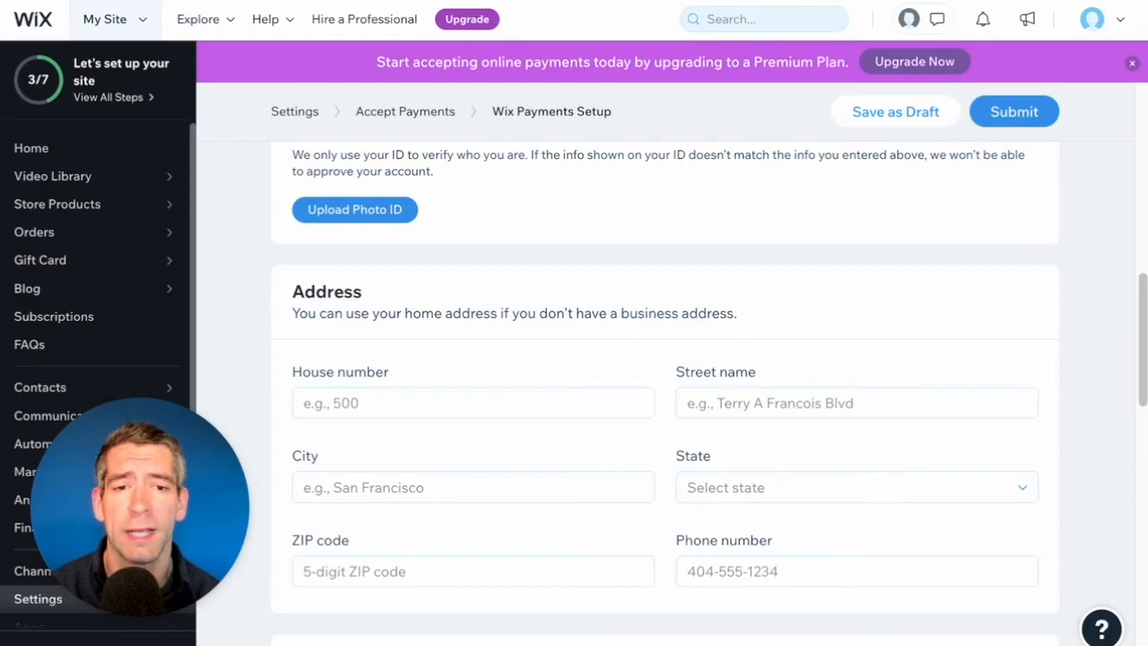
{"action": "scroll", "coordinate": [664, 385], "scroll_direction": "down", "scroll_amount": 10}
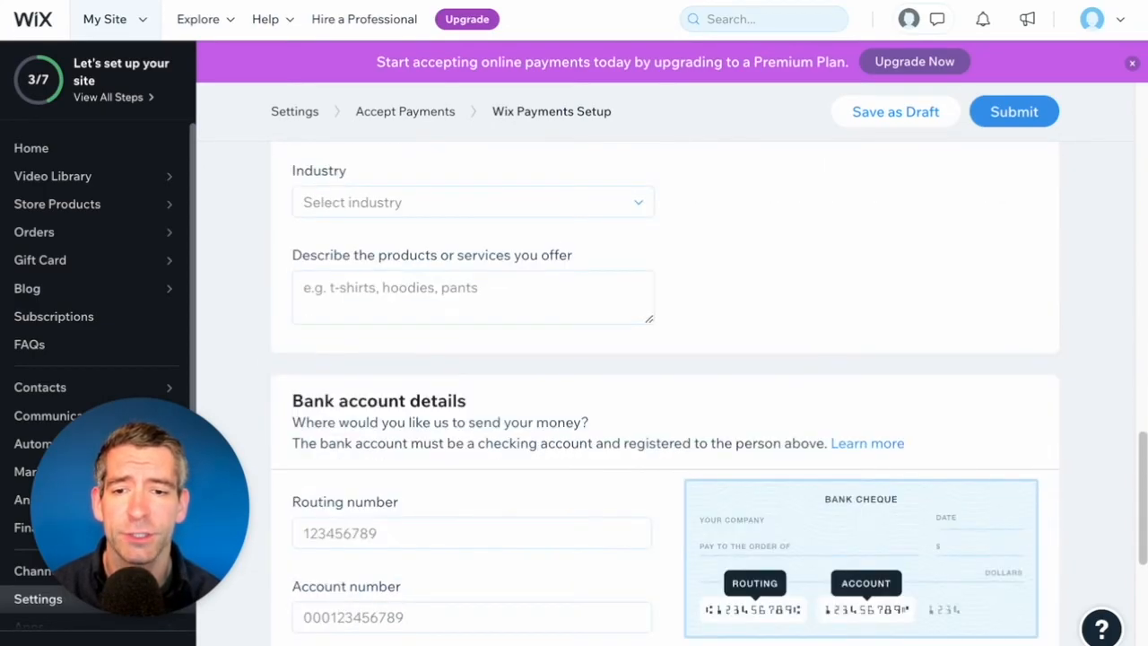
{"action": "scroll", "coordinate": [664, 386], "scroll_direction": "down", "scroll_amount": 4}
{"action": "mouse_move", "coordinate": [472, 288]}
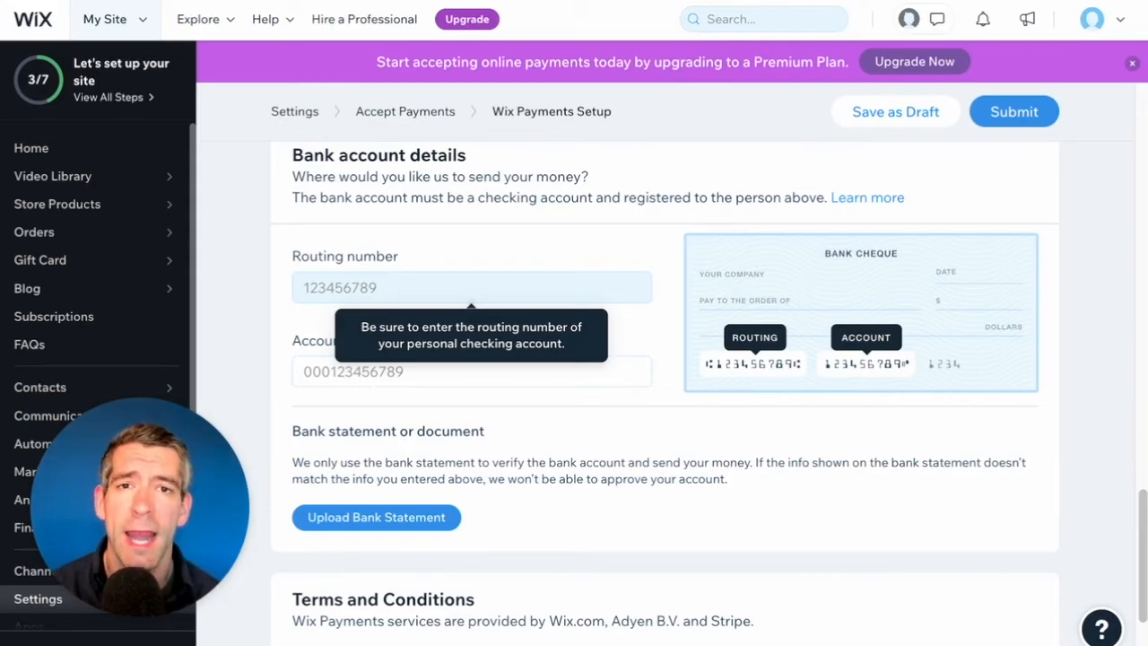
{"action": "scroll", "coordinate": [663, 392], "scroll_direction": "down", "scroll_amount": 1}
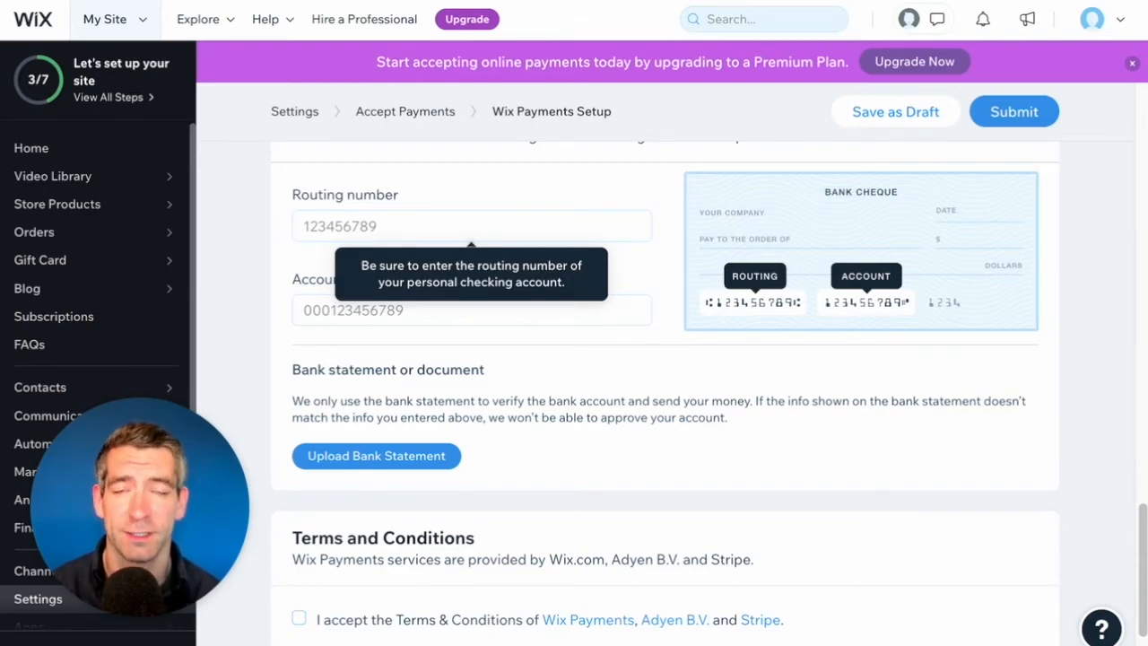
{"action": "scroll", "coordinate": [664, 359], "scroll_direction": "down", "scroll_amount": 3}
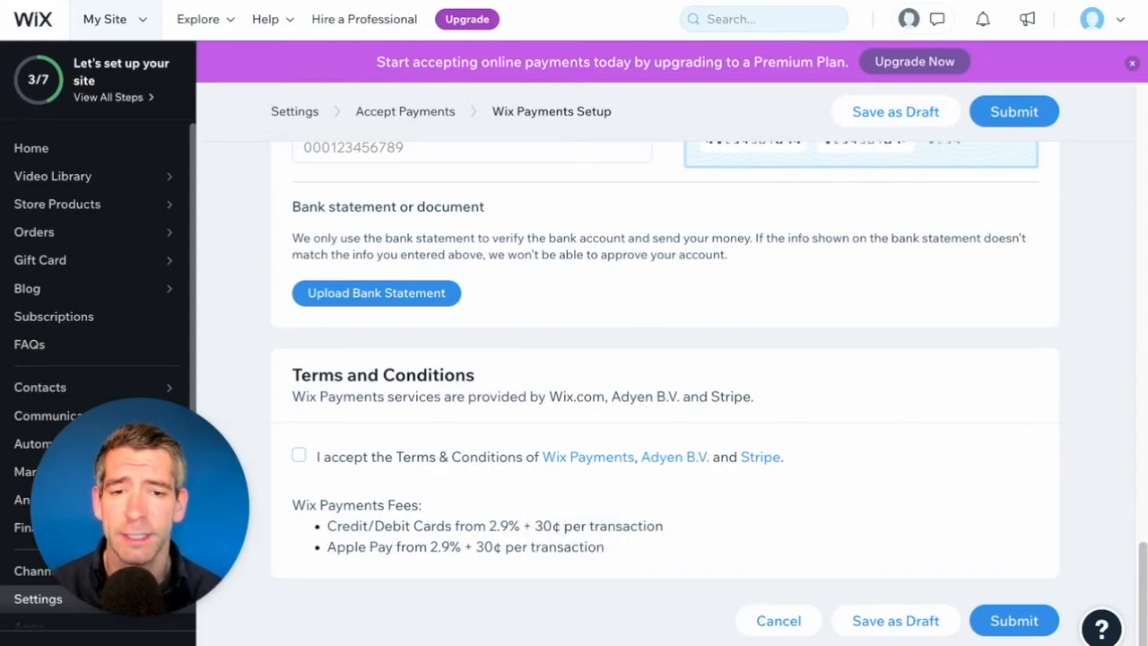
{"action": "left_click", "coordinate": [1022, 621]}
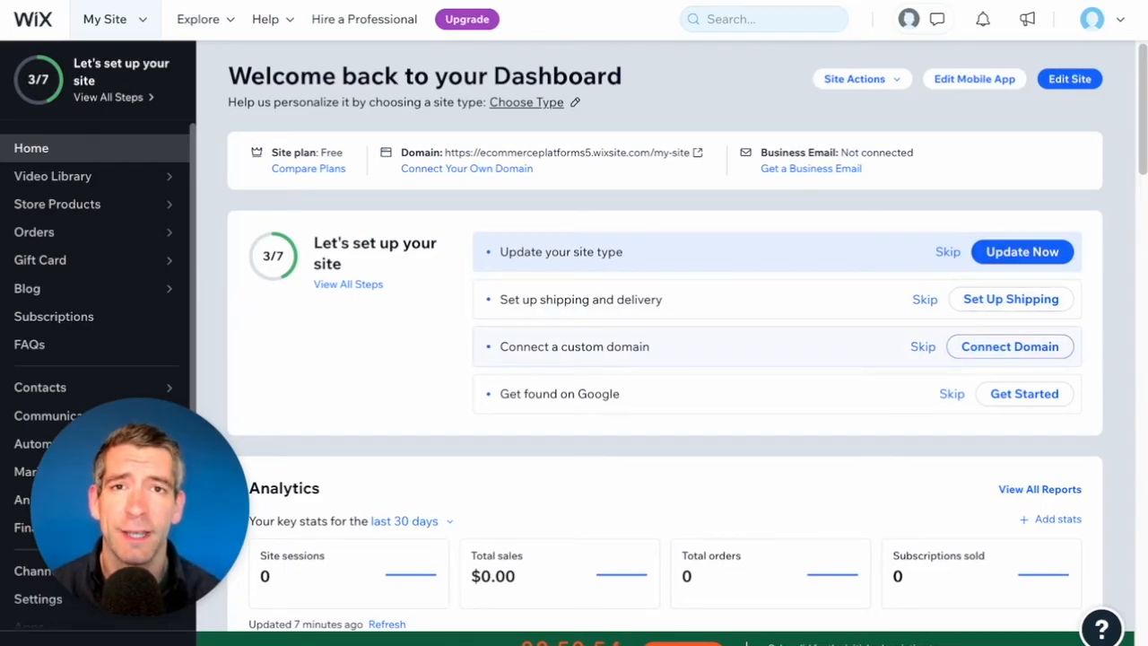
Step: Open the custom domain setup from the dashboard and search for the domain myamazingwebsite.com
{"action": "left_click", "coordinate": [986, 346]}
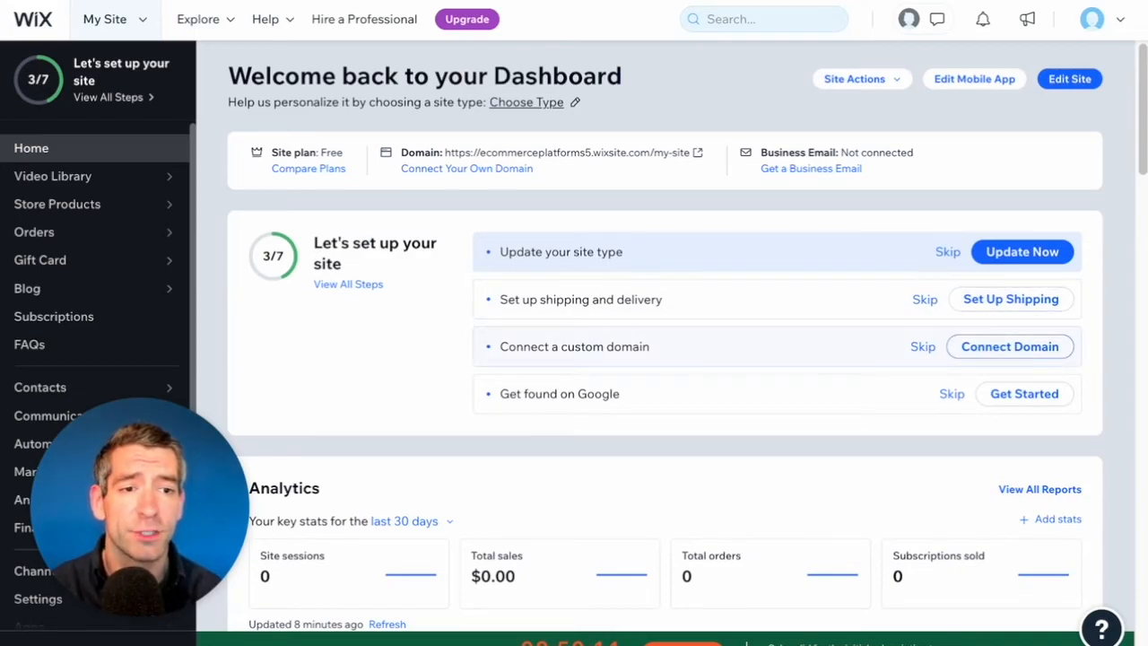
{"action": "left_click", "coordinate": [1010, 347]}
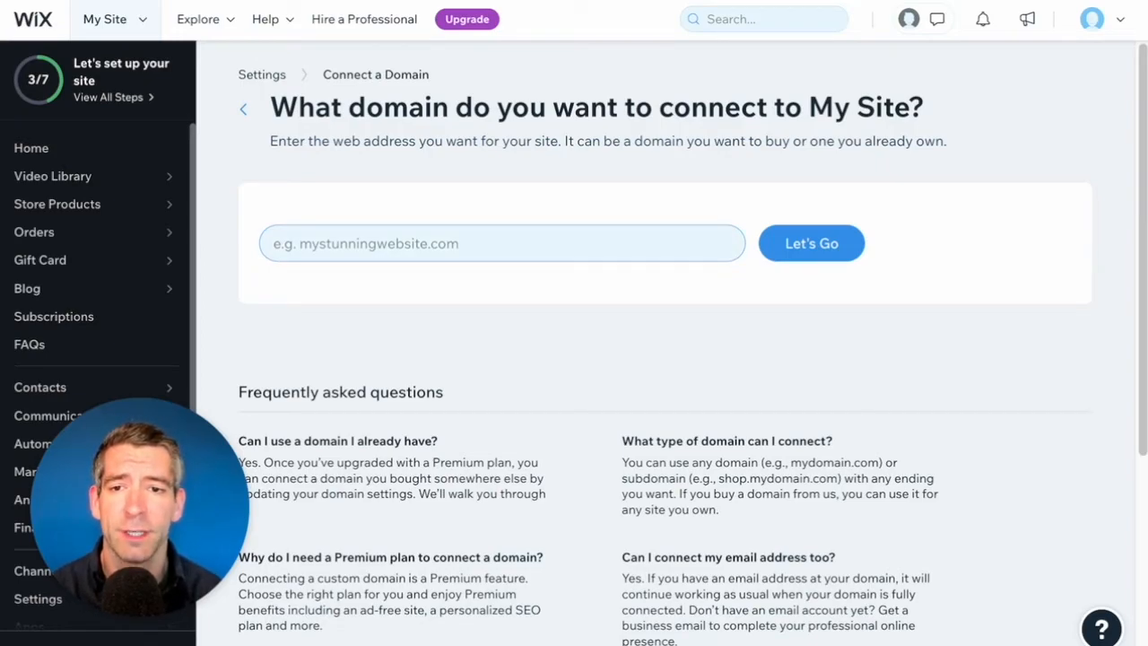
{"action": "left_click", "coordinate": [619, 242]}
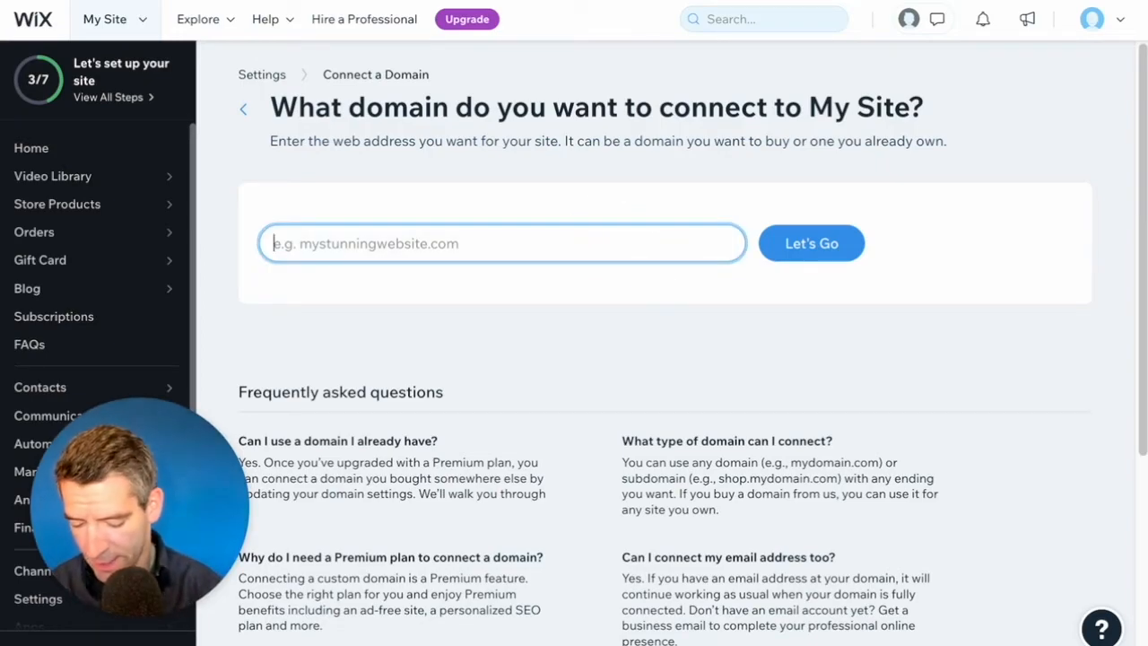
{"action": "type", "text": "myamazing"}
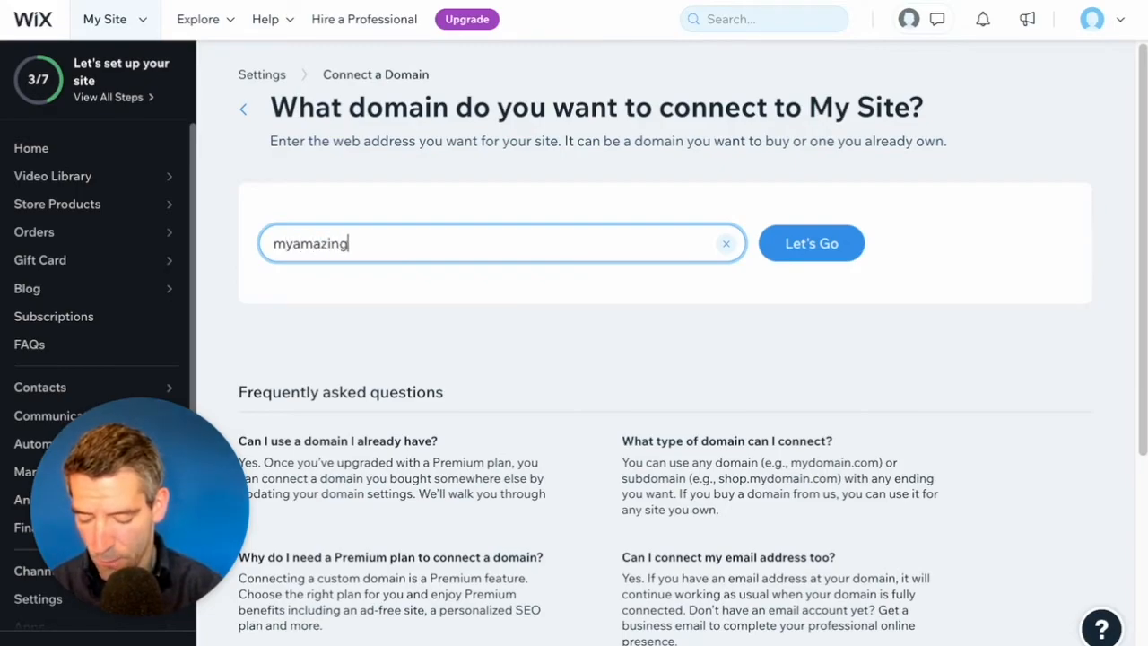
{"action": "type", "text": "website.com"}
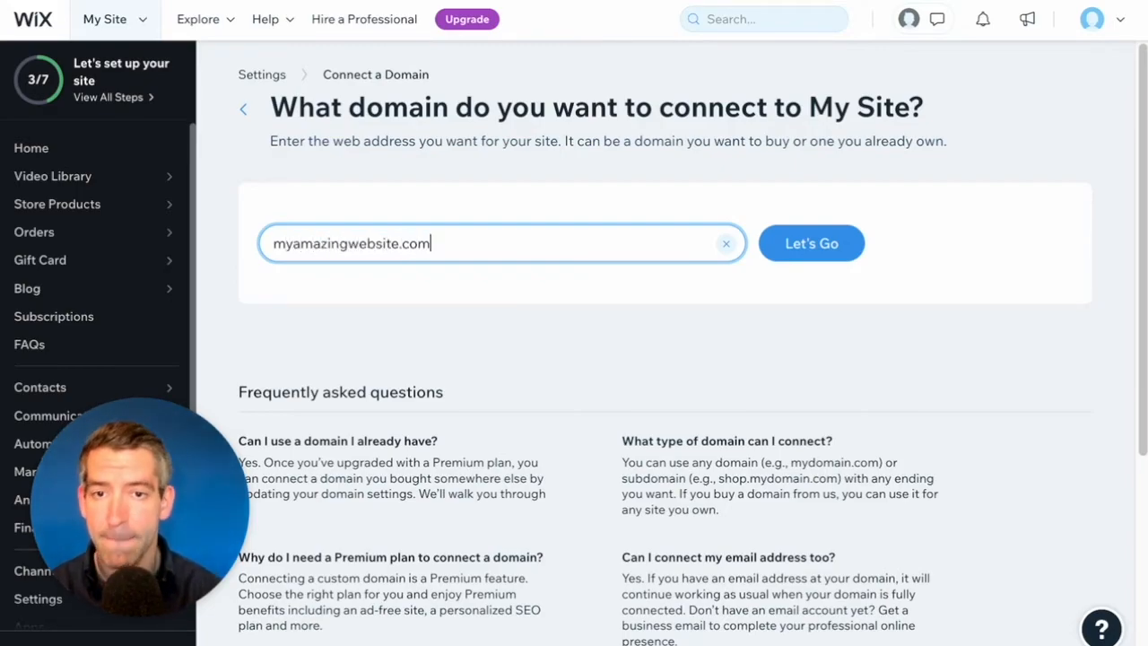
{"action": "key", "text": "Return"}
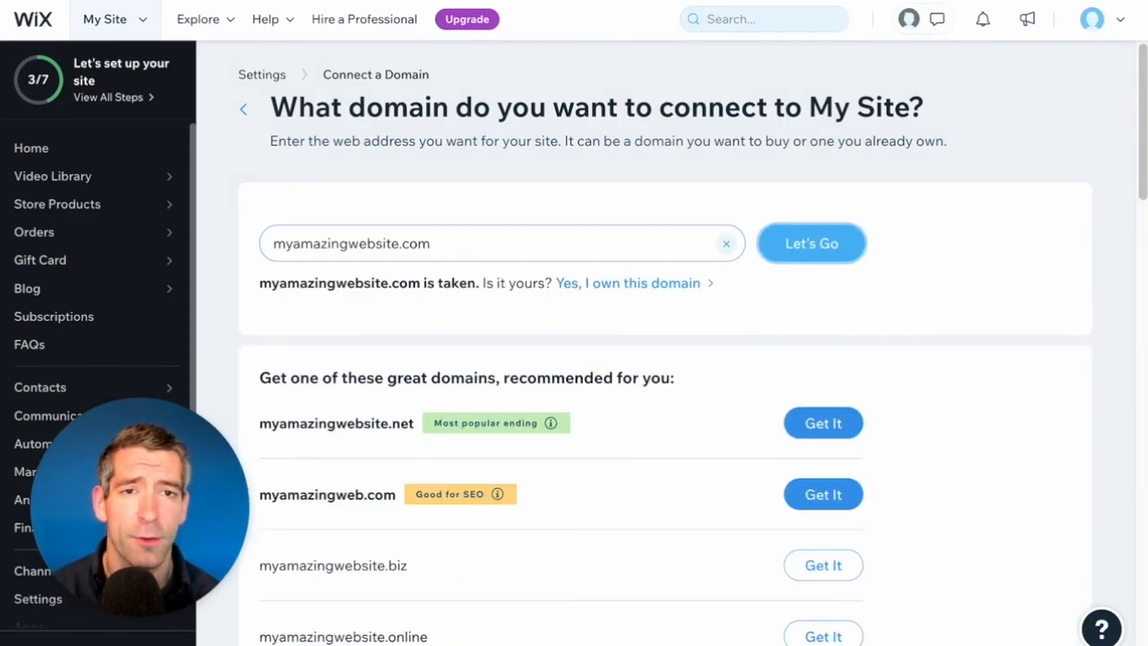
Step: Review the recommended alternative domains, including myamazingwebsite.net and the SEO explanation for myamazingweb.com
{"action": "scroll", "coordinate": [664, 359], "scroll_direction": "down", "scroll_amount": 2}
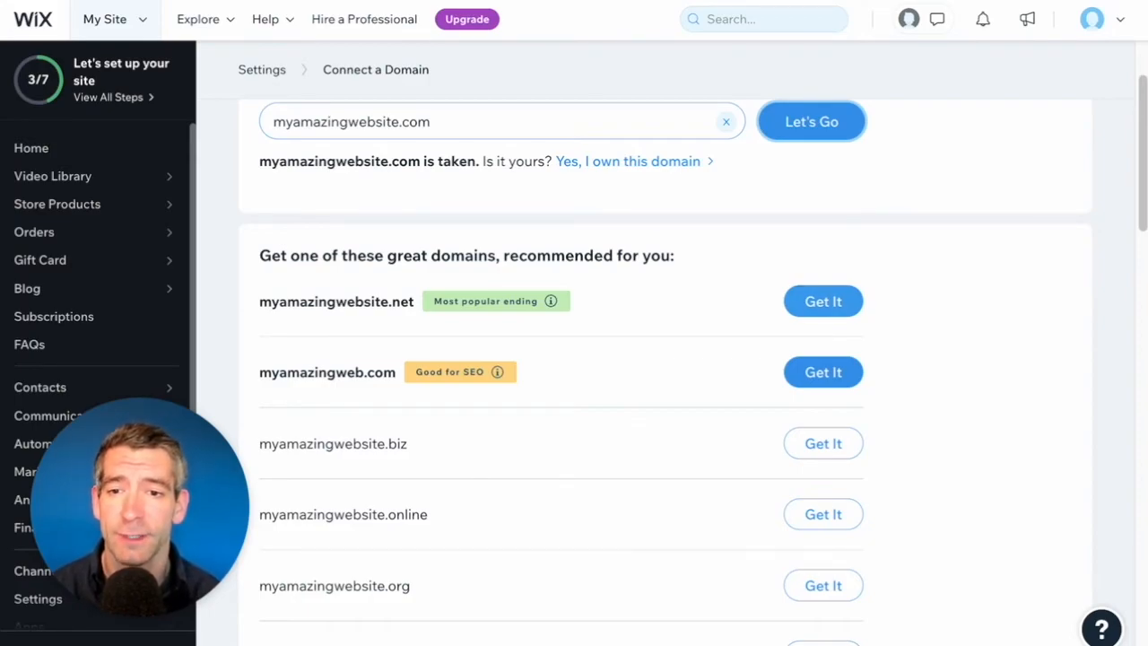
{"action": "double_click", "coordinate": [305, 301]}
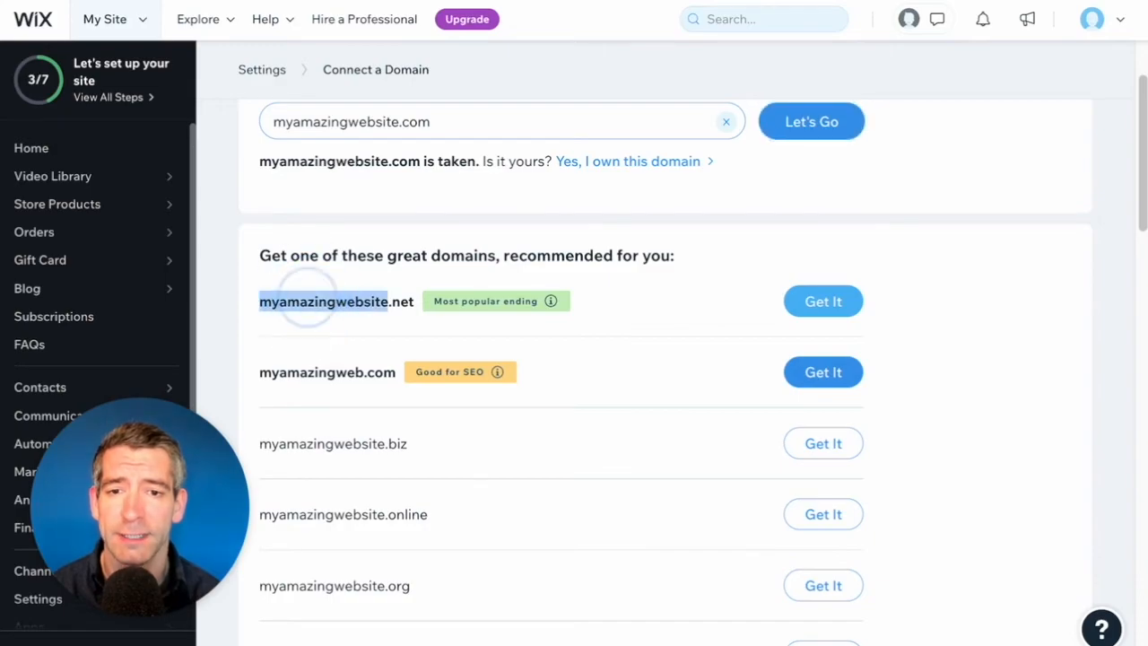
{"action": "left_click", "coordinate": [307, 297]}
{"action": "mouse_move", "coordinate": [549, 301]}
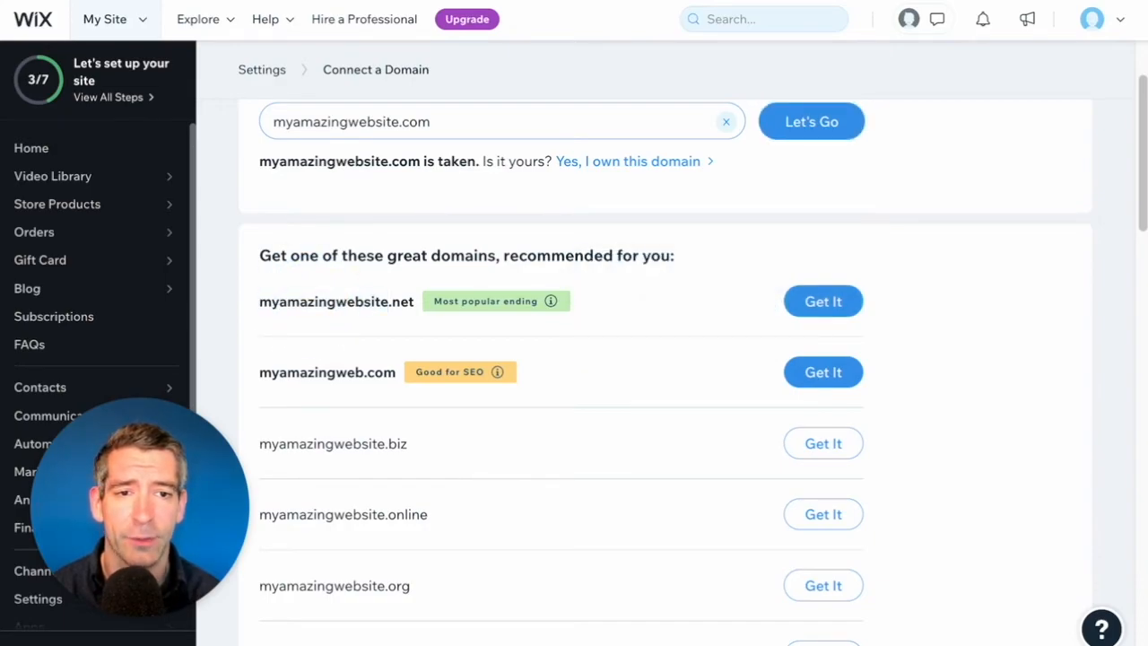
{"action": "scroll", "coordinate": [538, 358], "scroll_direction": "down", "scroll_amount": 1}
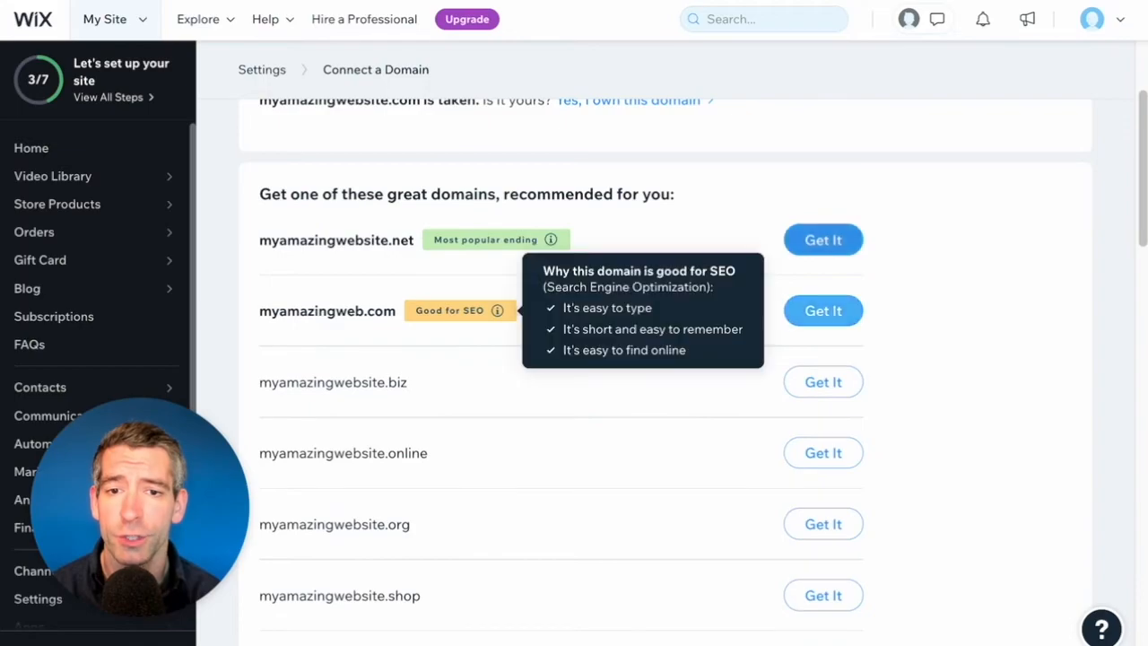
Step: Review the SEO-recommended domain myamazingweb.com and check the availability notice for the searched domain myamazingwebsite.com
{"action": "left_click_drag", "start_coordinate": [397, 310], "coordinate": [280, 312]}
{"action": "left_click", "coordinate": [910, 285]}
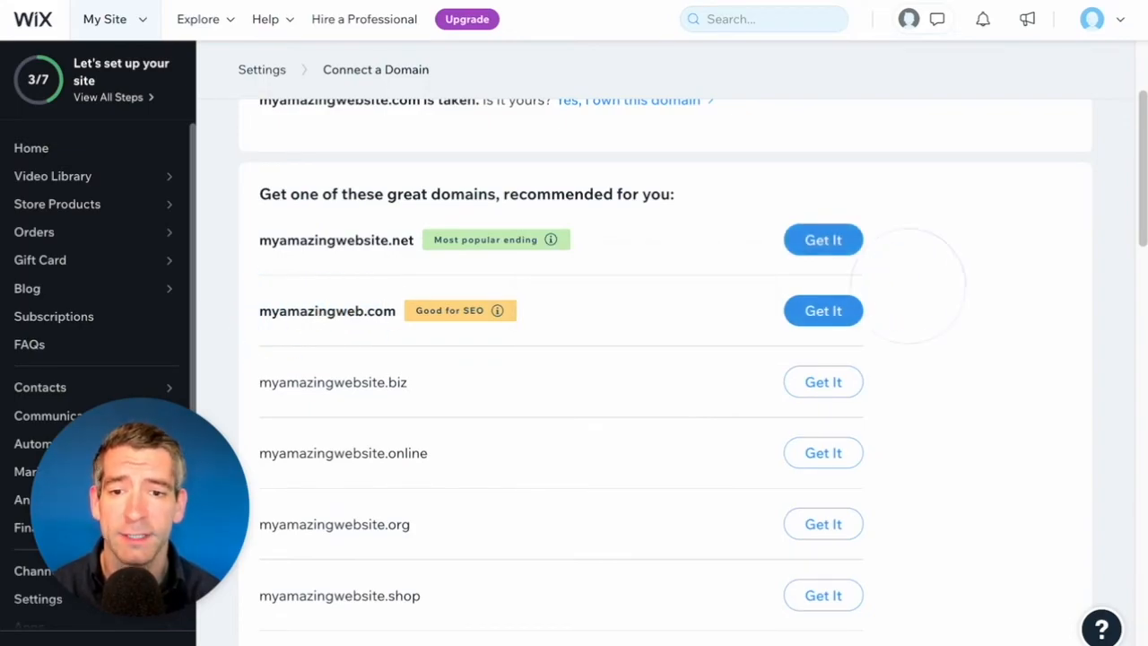
{"action": "scroll", "coordinate": [911, 285], "scroll_direction": "up", "scroll_amount": 3}
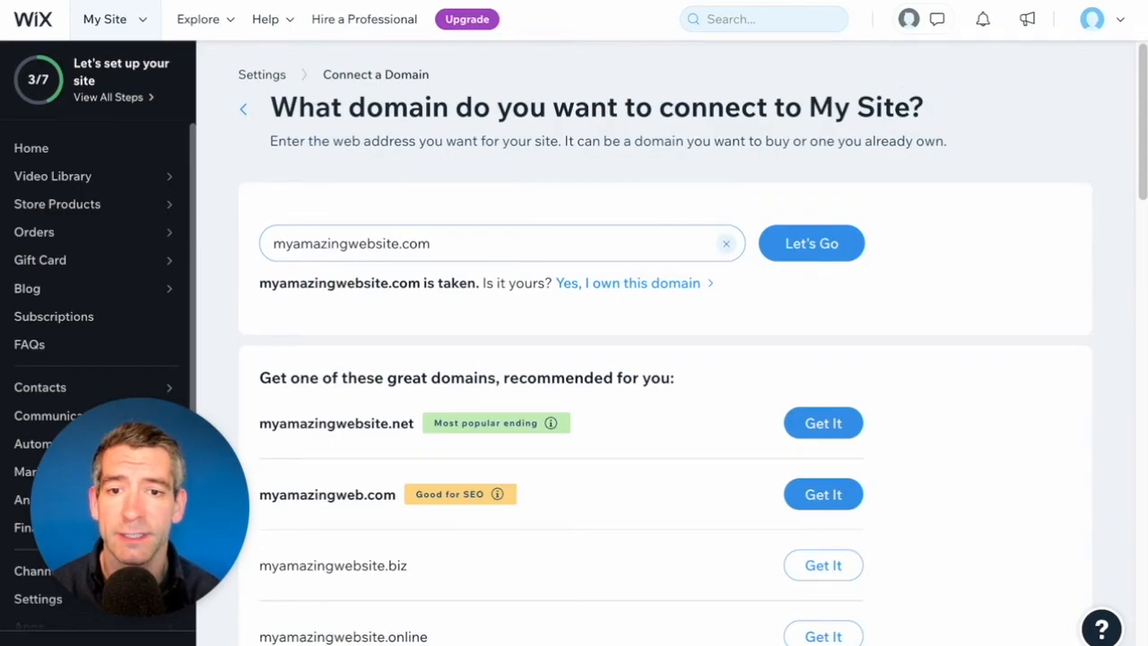
{"action": "left_click_drag", "start_coordinate": [287, 282], "coordinate": [434, 285]}
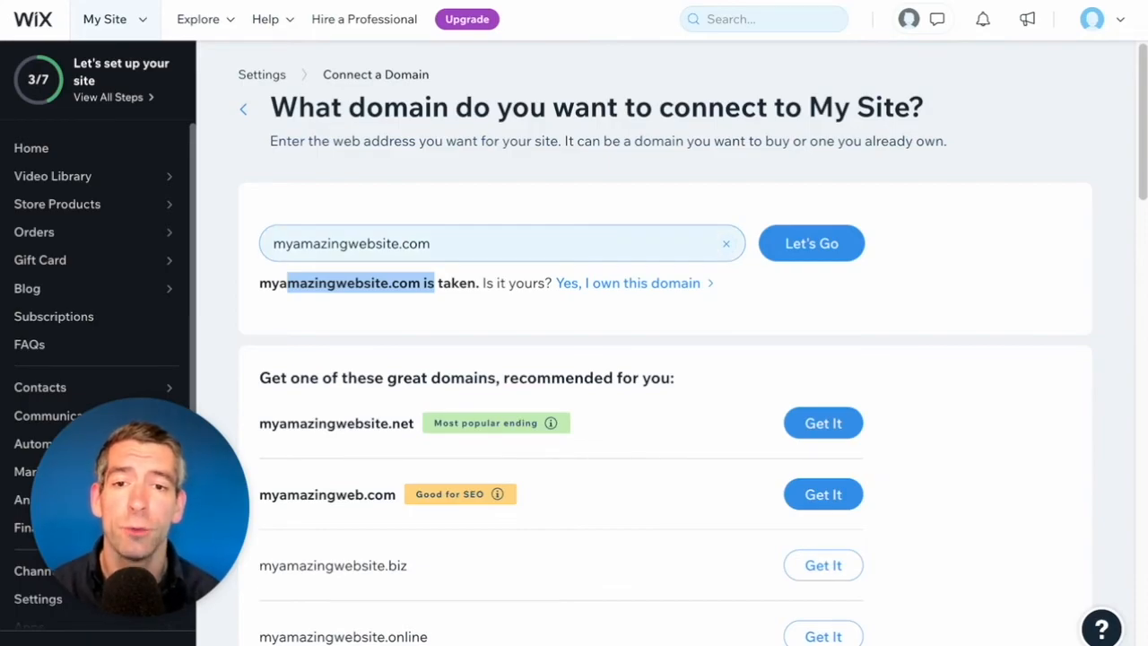
{"action": "triple_click", "coordinate": [421, 243]}
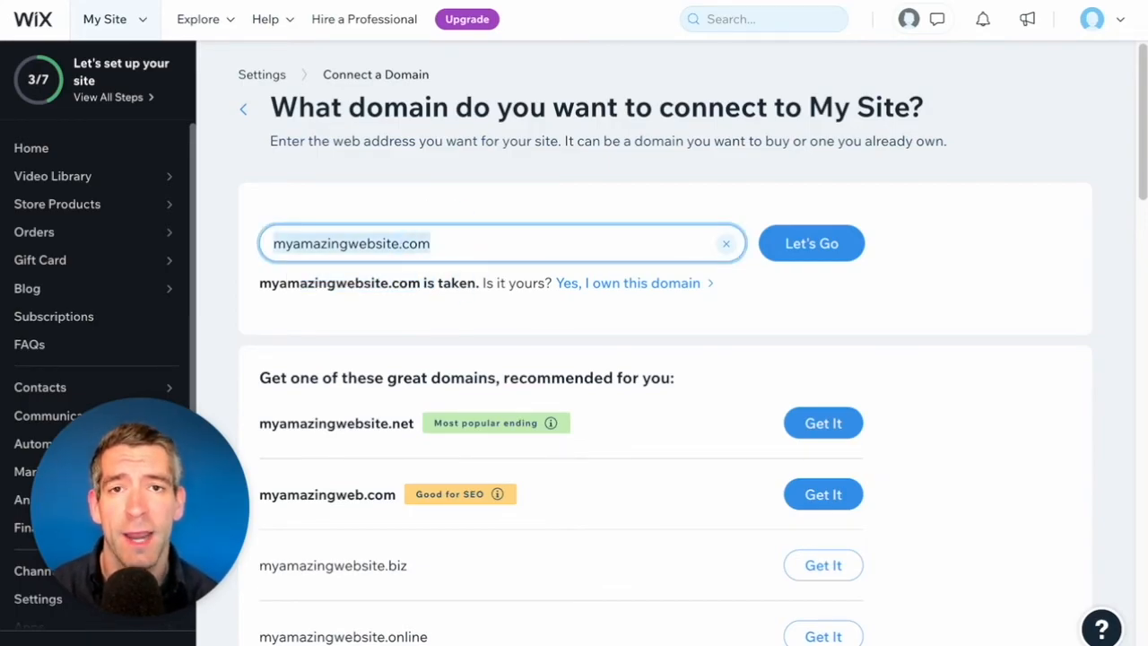
Step: Choose the recommended domain myamazingwebsite.net and bring up the premium plans for it
{"action": "scroll", "coordinate": [823, 301], "scroll_direction": "down", "scroll_amount": 2}
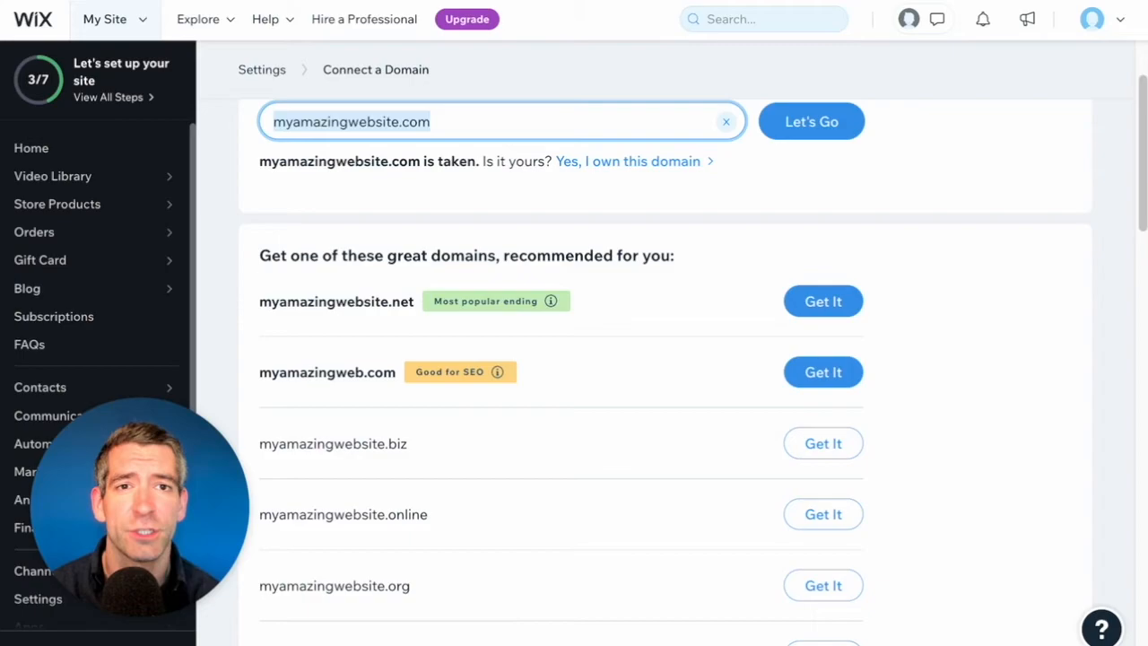
{"action": "left_click", "coordinate": [824, 302]}
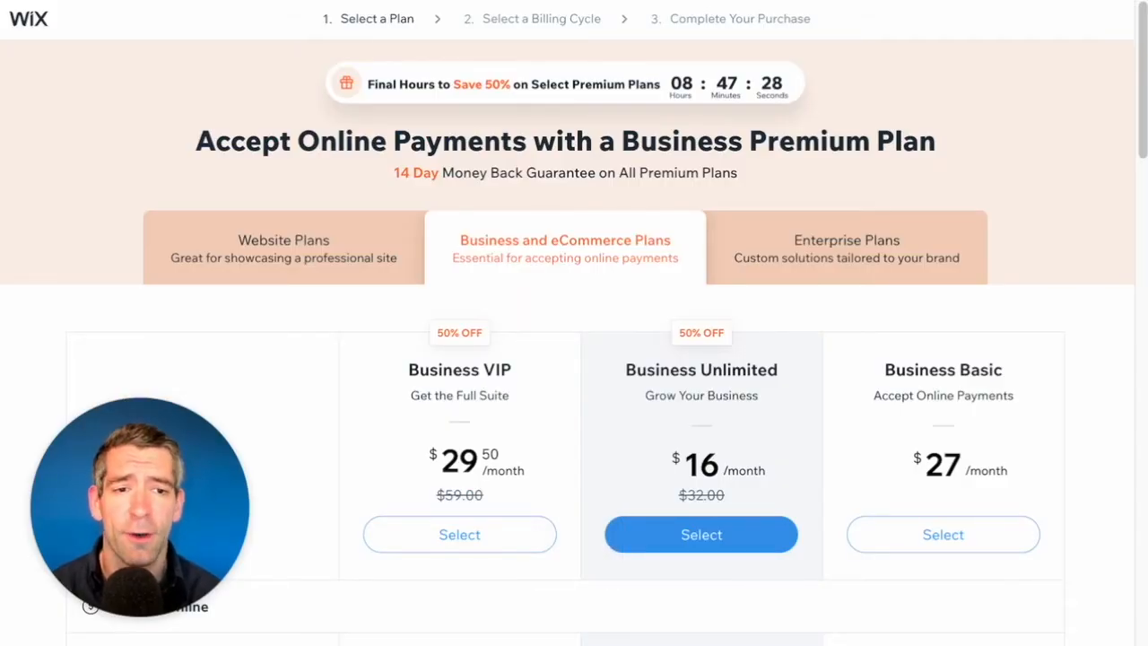
{"action": "scroll", "coordinate": [574, 359], "scroll_direction": "down", "scroll_amount": 2}
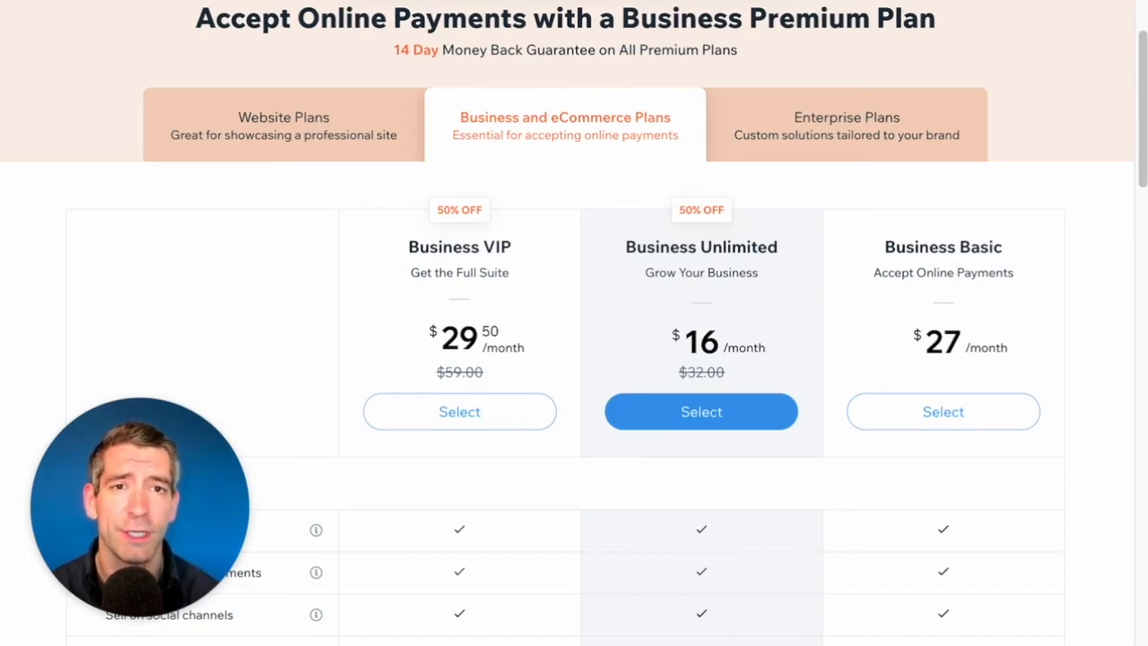
Step: Compare the prices and features of the VIP, Pro, Unlimited and Combo website plans
{"action": "left_click", "coordinate": [283, 126]}
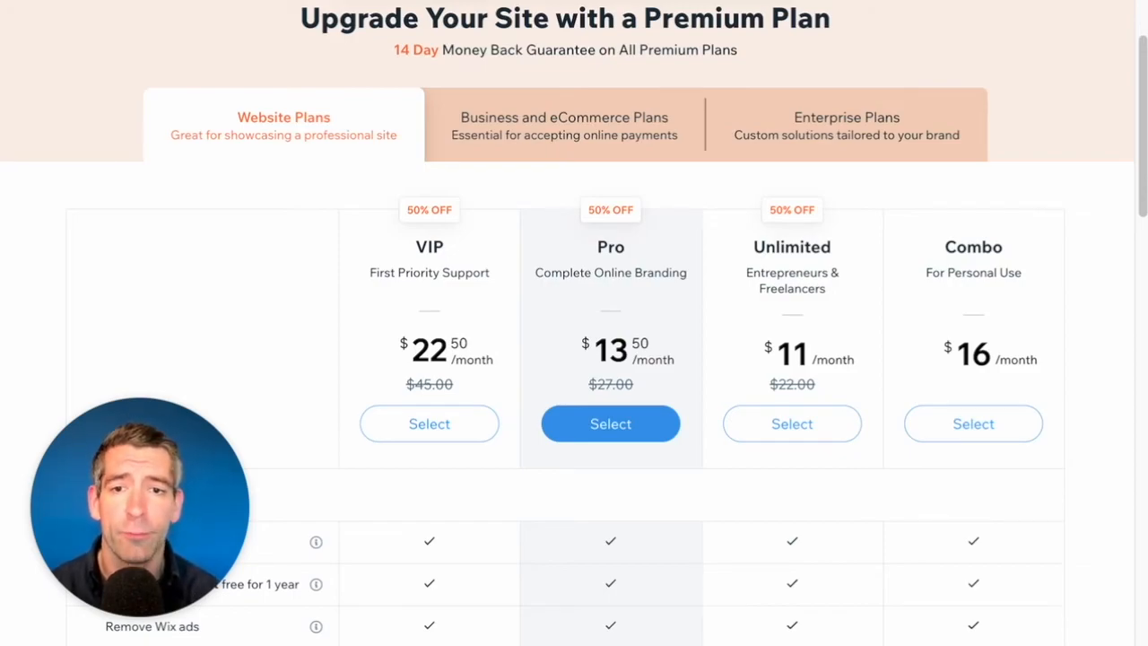
{"action": "scroll", "coordinate": [574, 323], "scroll_direction": "down", "scroll_amount": 1}
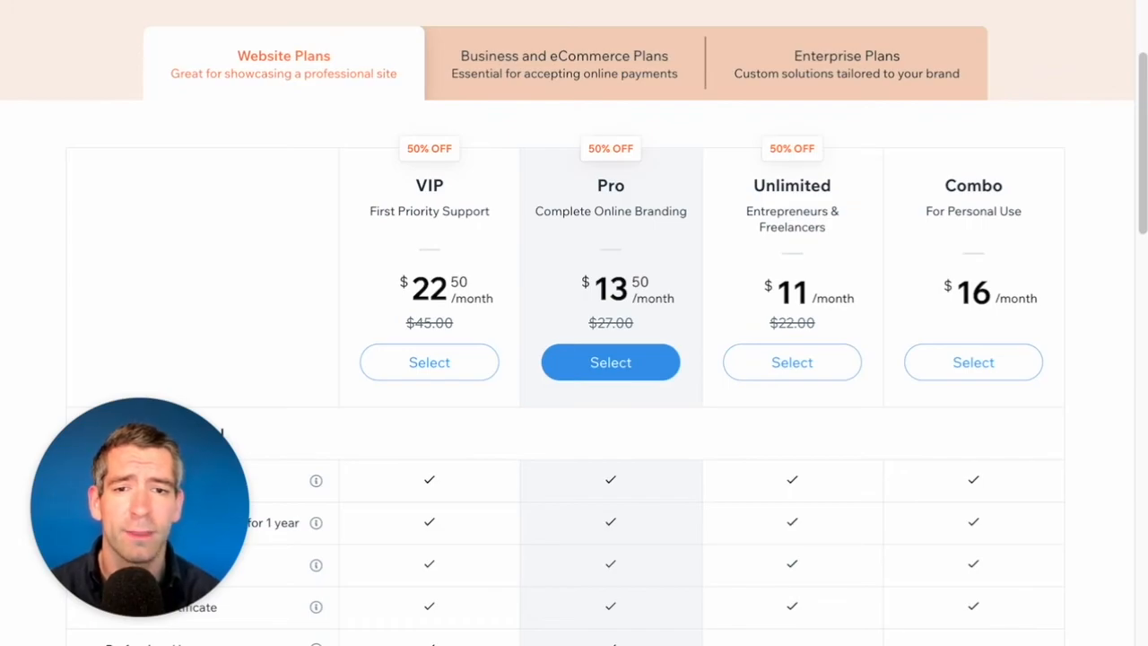
{"action": "scroll", "coordinate": [429, 299], "scroll_direction": "down", "scroll_amount": 1}
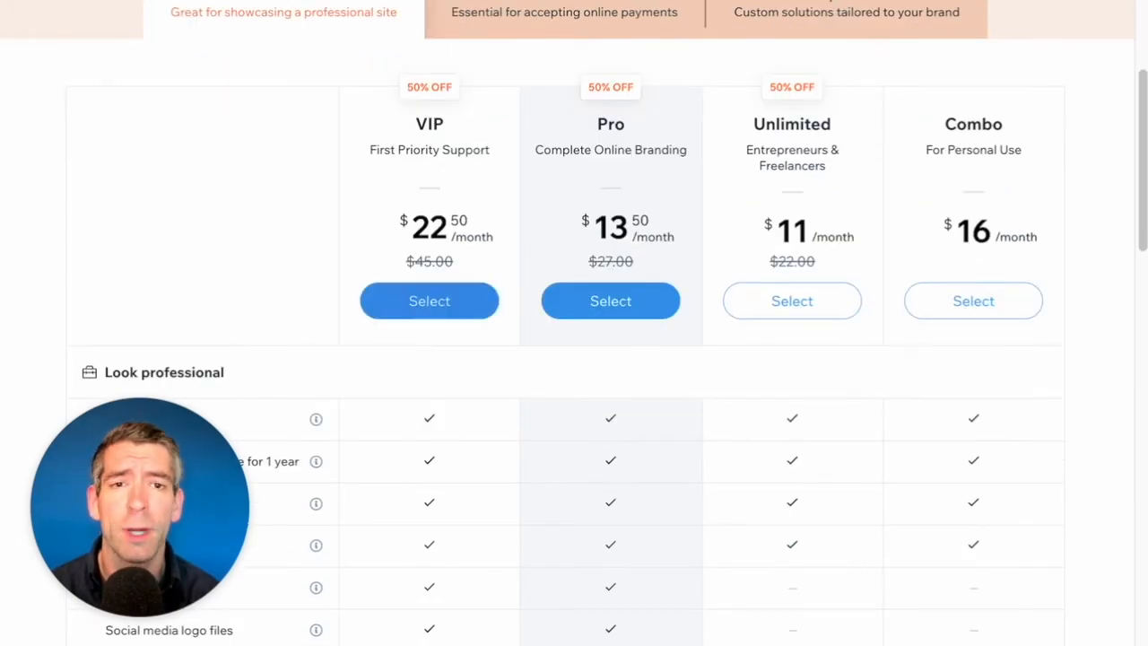
{"action": "scroll", "coordinate": [428, 299], "scroll_direction": "down", "scroll_amount": 5}
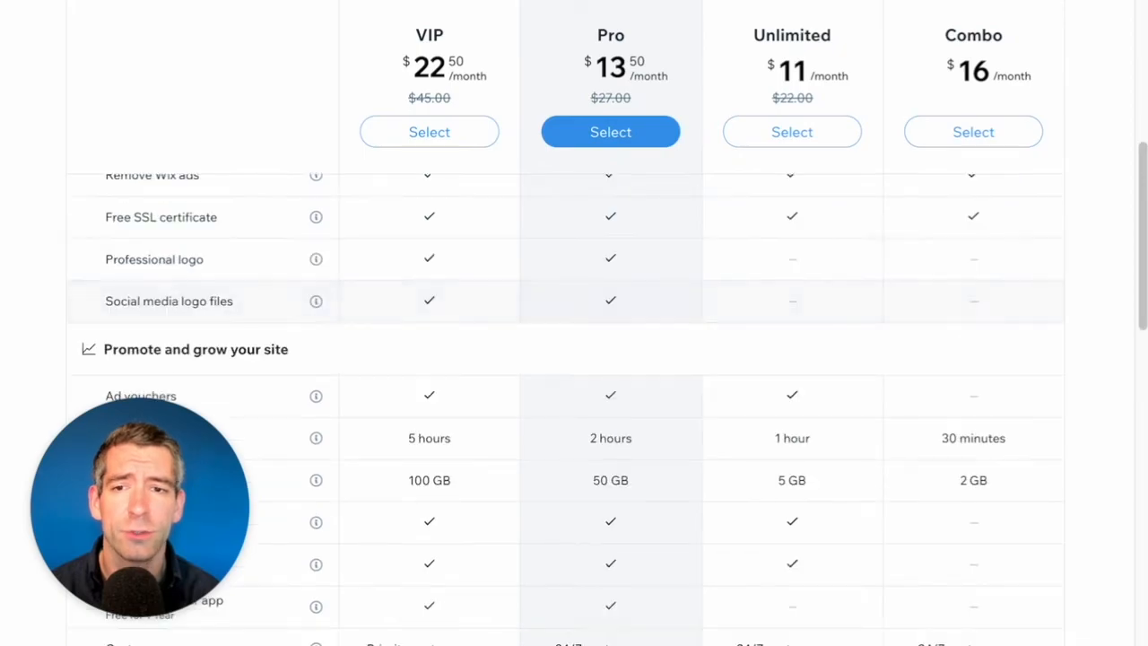
{"action": "scroll", "coordinate": [429, 300], "scroll_direction": "up", "scroll_amount": 2}
{"action": "scroll", "coordinate": [429, 299], "scroll_direction": "down", "scroll_amount": 2}
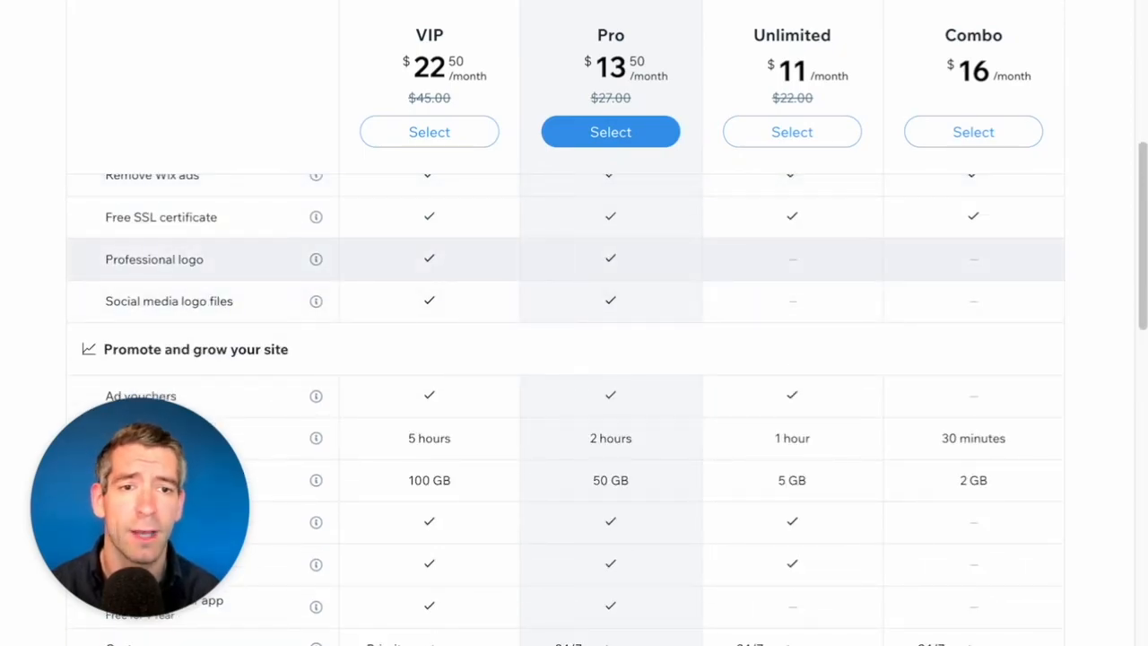
{"action": "scroll", "coordinate": [429, 278], "scroll_direction": "up", "scroll_amount": 2}
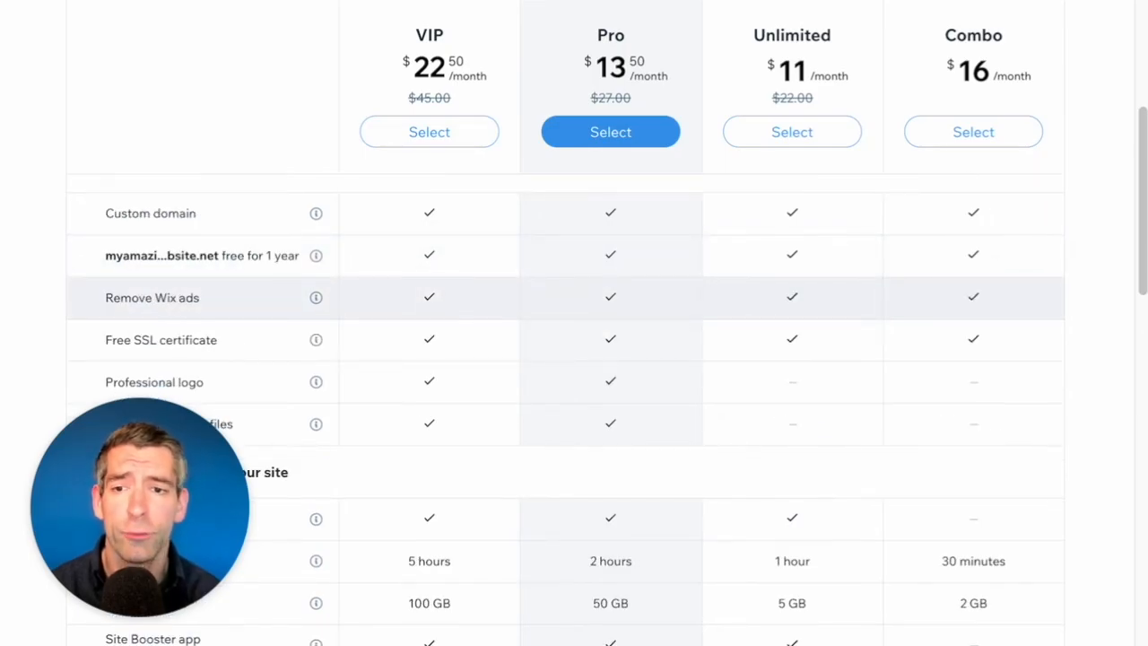
{"action": "scroll", "coordinate": [429, 278], "scroll_direction": "up", "scroll_amount": 5}
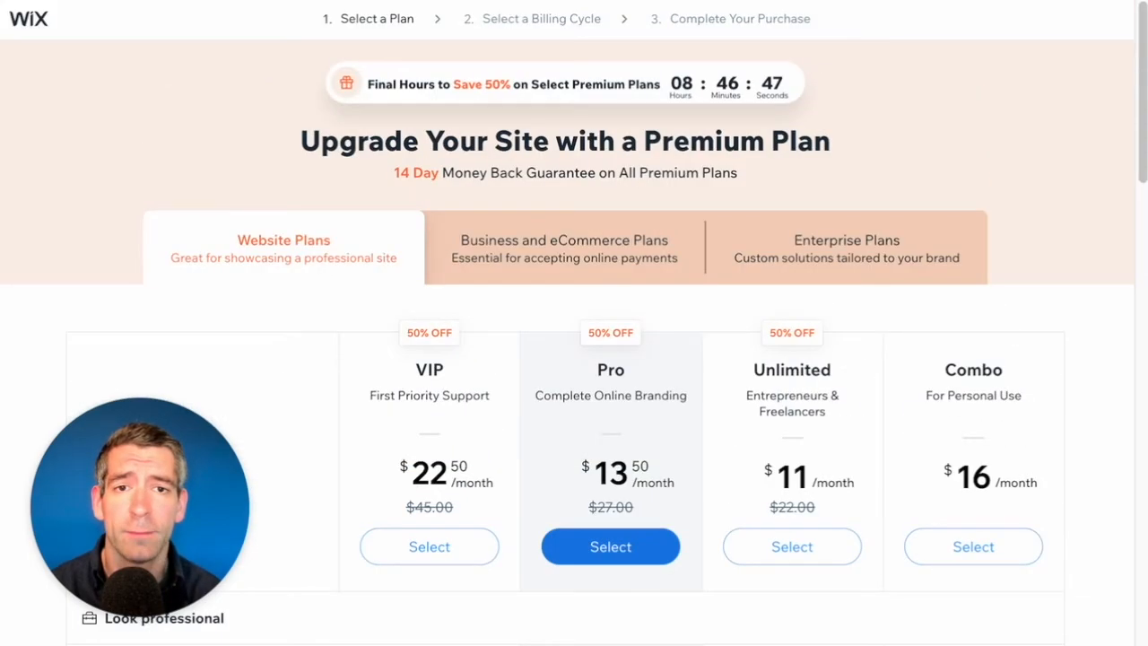
Step: Compare the prices and general features of the Business VIP, Business Unlimited and Business Basic plans
{"action": "scroll", "coordinate": [428, 278], "scroll_direction": "down", "scroll_amount": 1}
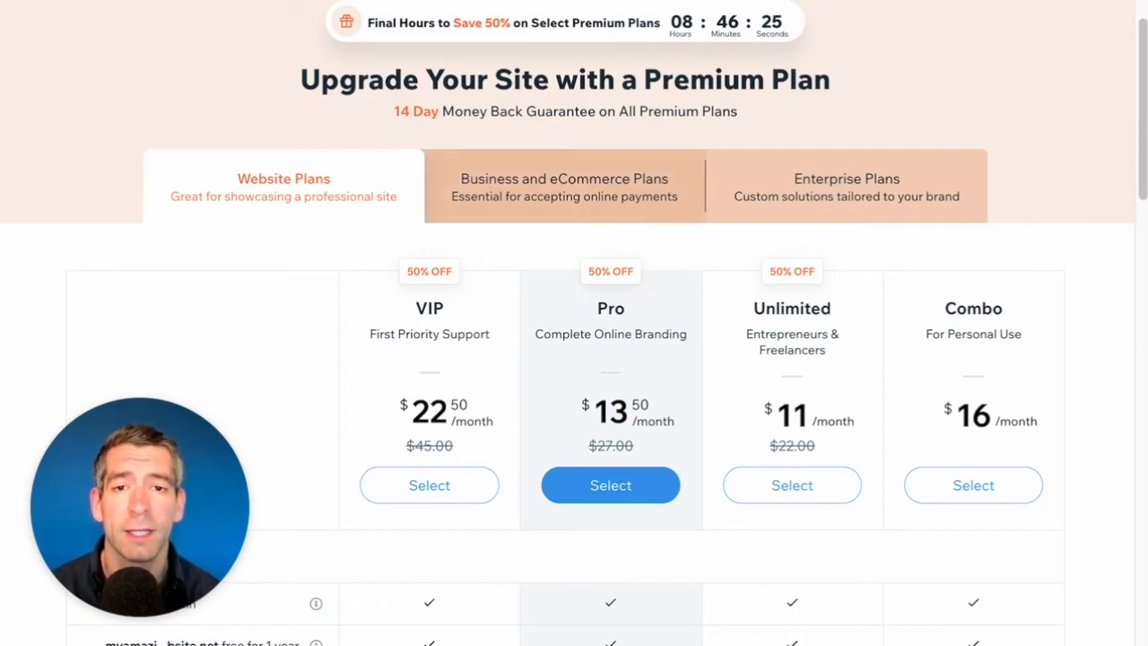
{"action": "left_click", "coordinate": [531, 188]}
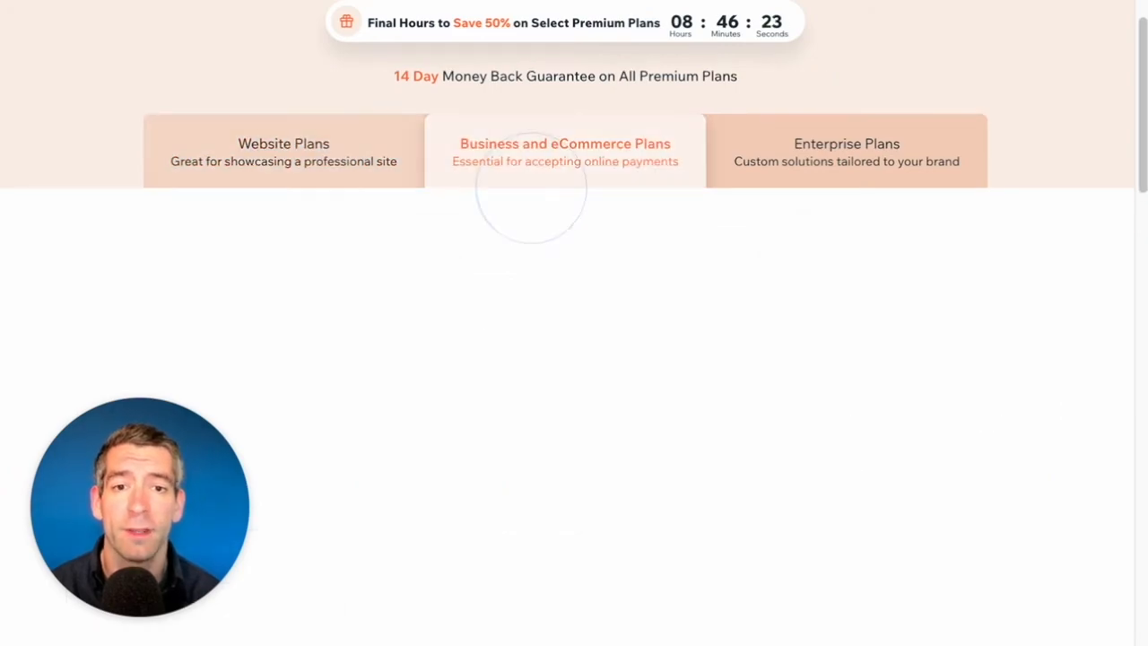
{"action": "scroll", "coordinate": [574, 359], "scroll_direction": "down", "scroll_amount": 2}
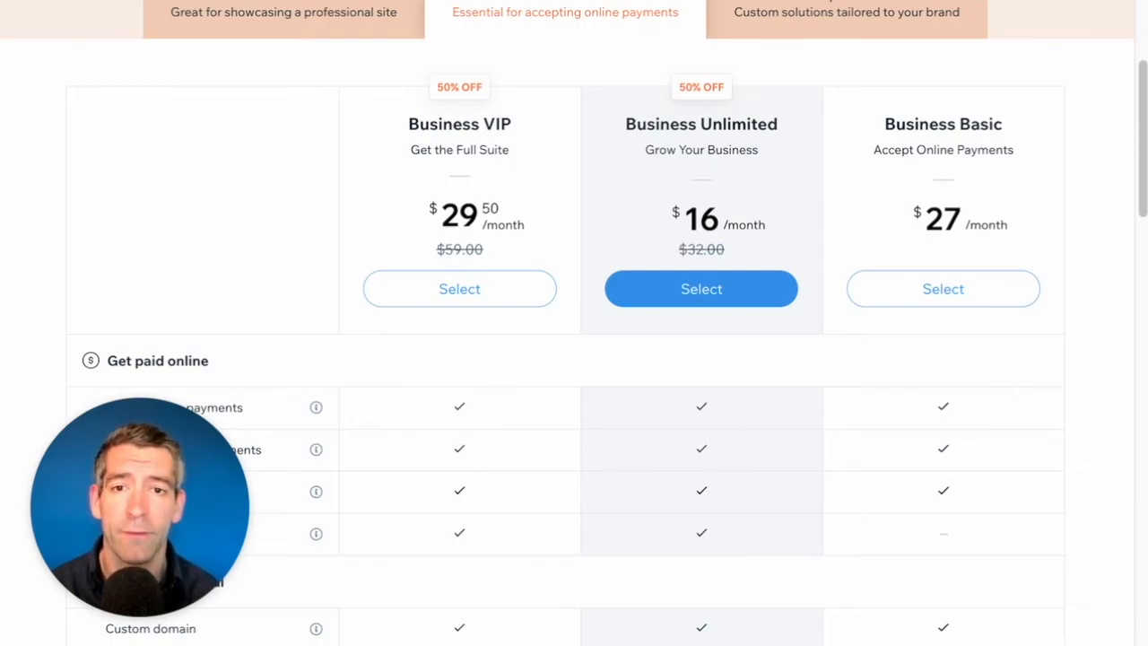
{"action": "left_click", "coordinate": [474, 117]}
{"action": "double_click", "coordinate": [981, 124]}
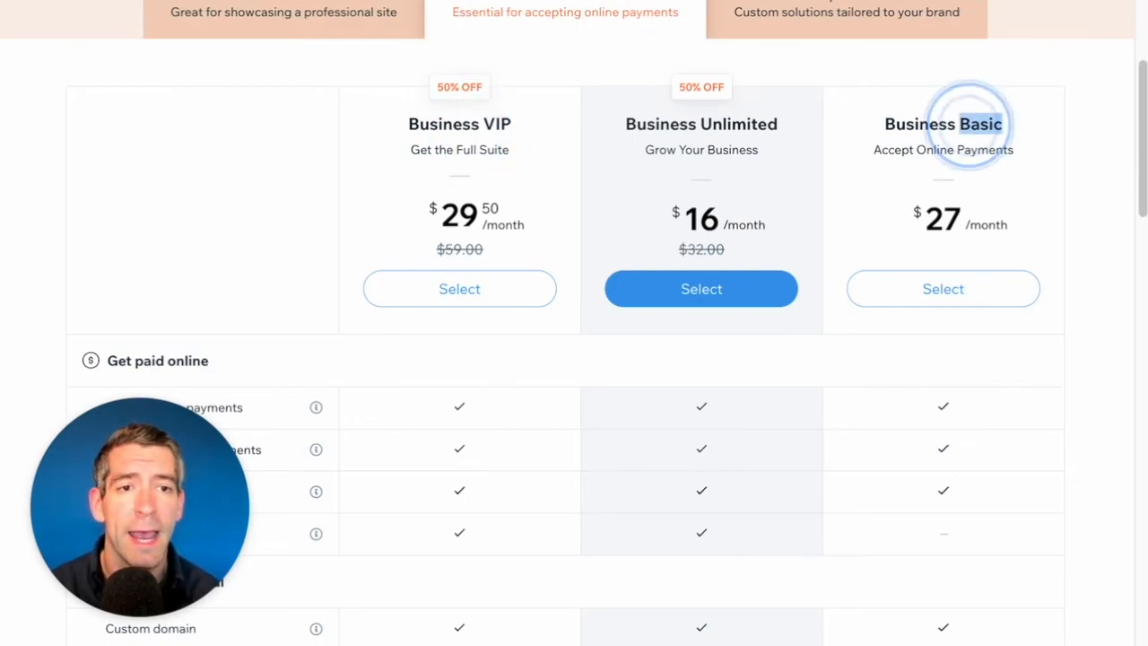
{"action": "left_click", "coordinate": [906, 126]}
{"action": "scroll", "coordinate": [574, 359], "scroll_direction": "down", "scroll_amount": 10}
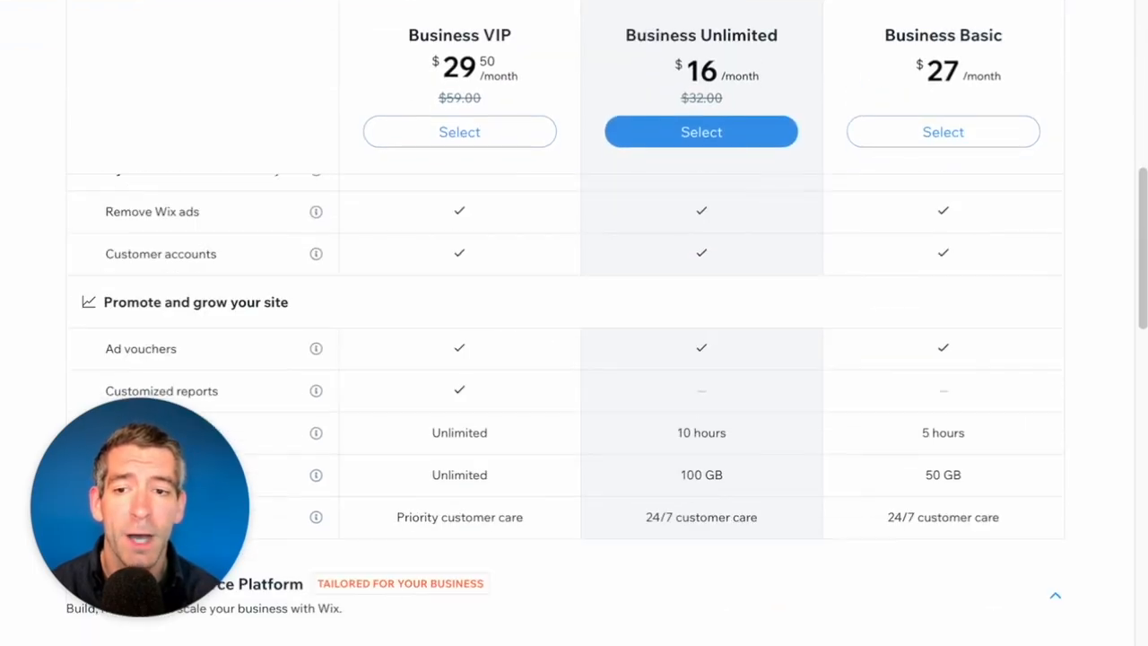
Step: Examine which Complete eCommerce Platform features each business plan includes, such as subscriptions, automated sales tax, dropshipping and product reviews
{"action": "scroll", "coordinate": [574, 359], "scroll_direction": "down", "scroll_amount": 10}
{"action": "scroll", "coordinate": [574, 359], "scroll_direction": "up", "scroll_amount": 3}
{"action": "scroll", "coordinate": [574, 370], "scroll_direction": "up", "scroll_amount": 3}
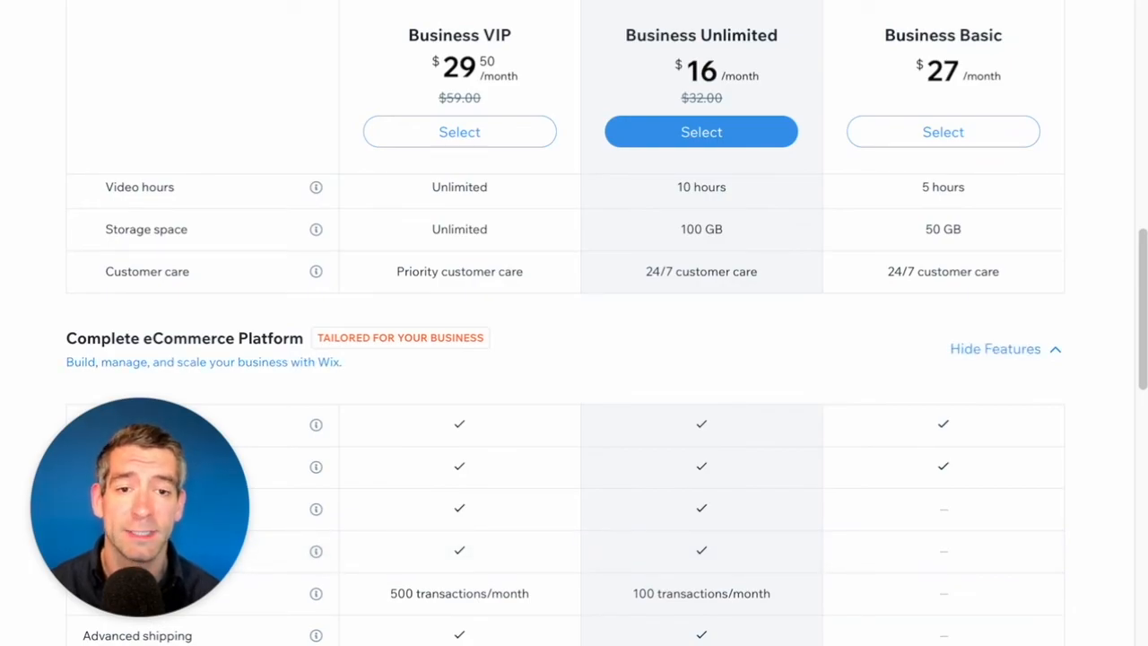
{"action": "scroll", "coordinate": [574, 403], "scroll_direction": "down", "scroll_amount": 2}
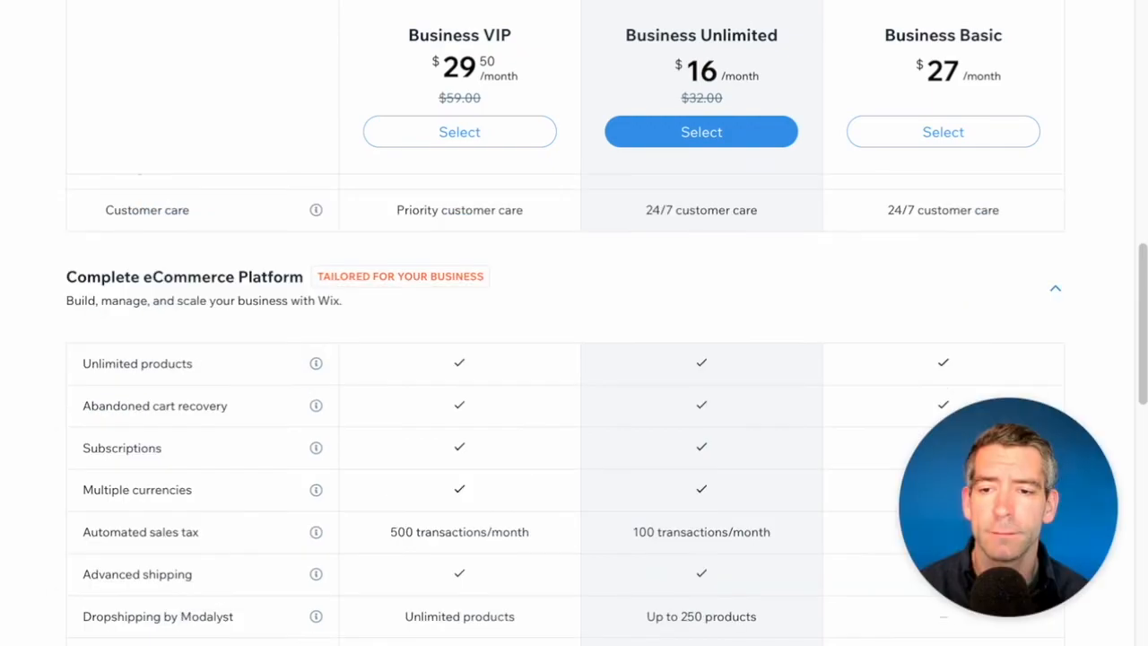
{"action": "scroll", "coordinate": [574, 403], "scroll_direction": "down", "scroll_amount": 1}
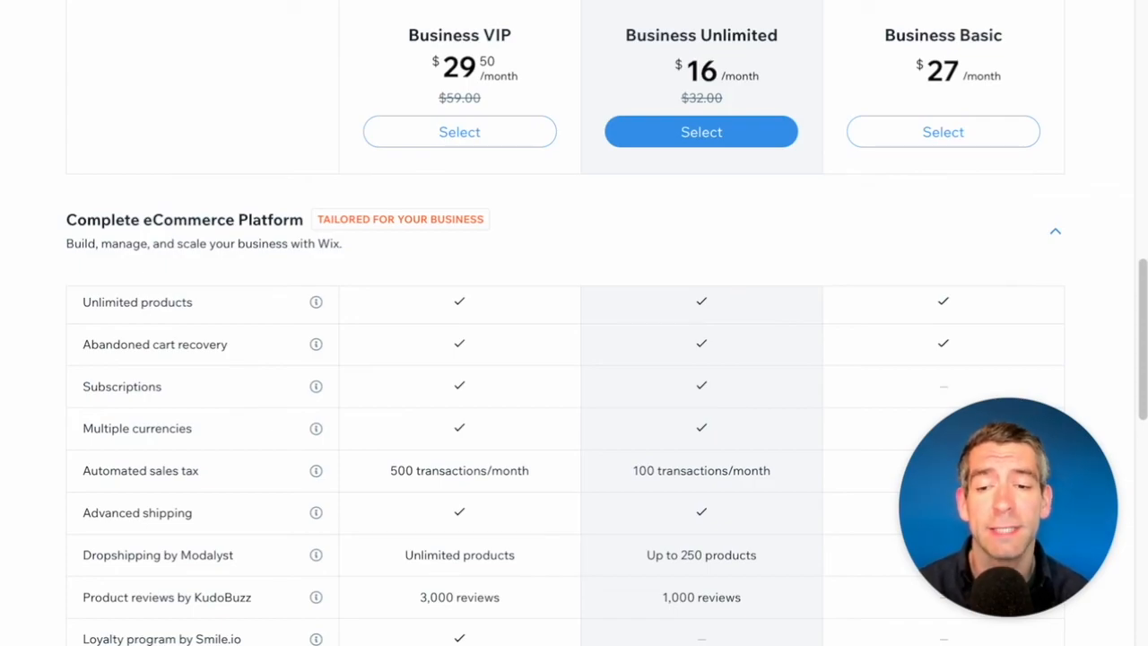
{"action": "scroll", "coordinate": [574, 449], "scroll_direction": "down", "scroll_amount": 1}
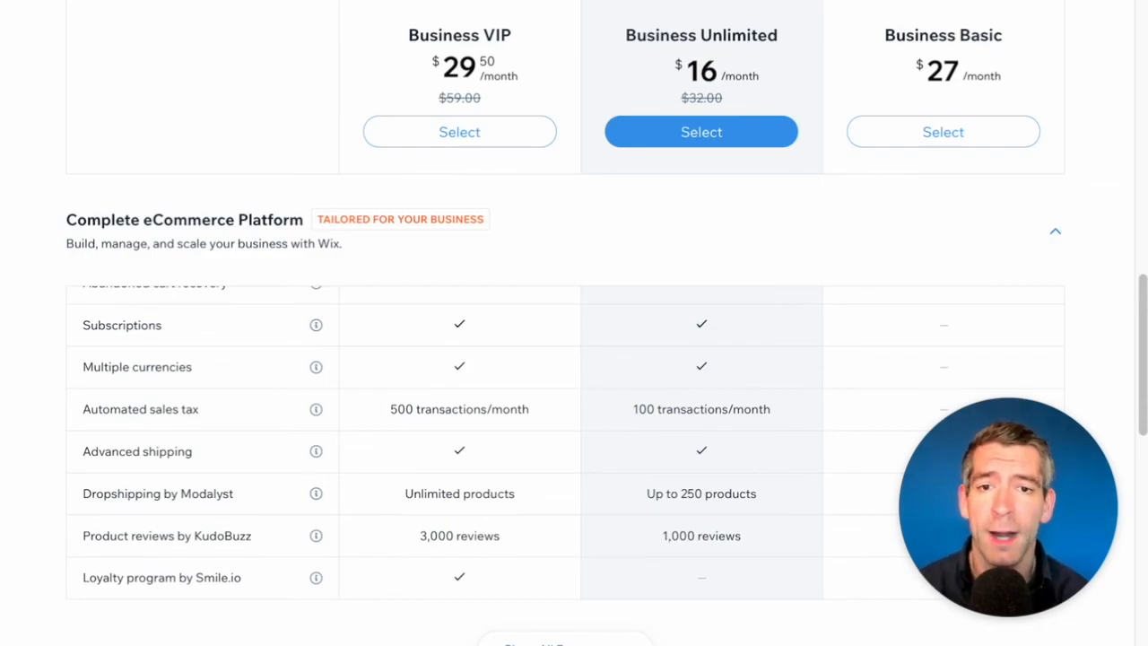
{"action": "scroll", "coordinate": [574, 358], "scroll_direction": "up", "scroll_amount": 15}
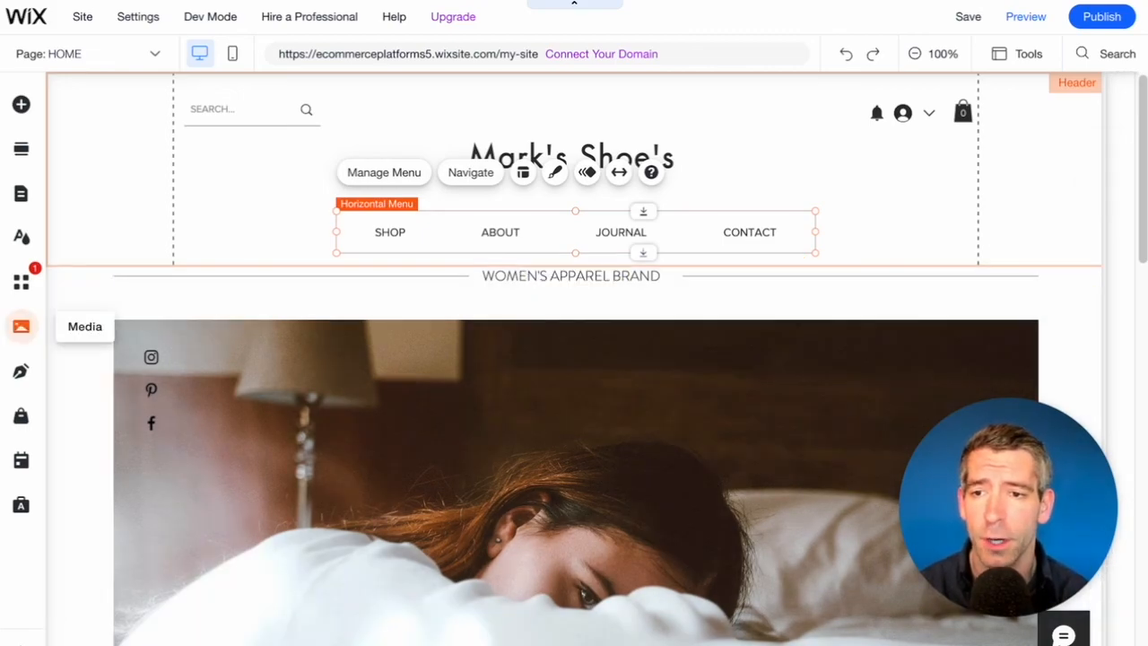
Step: In the site editor, view the media options and open a blank new blog post
{"action": "left_click", "coordinate": [21, 326]}
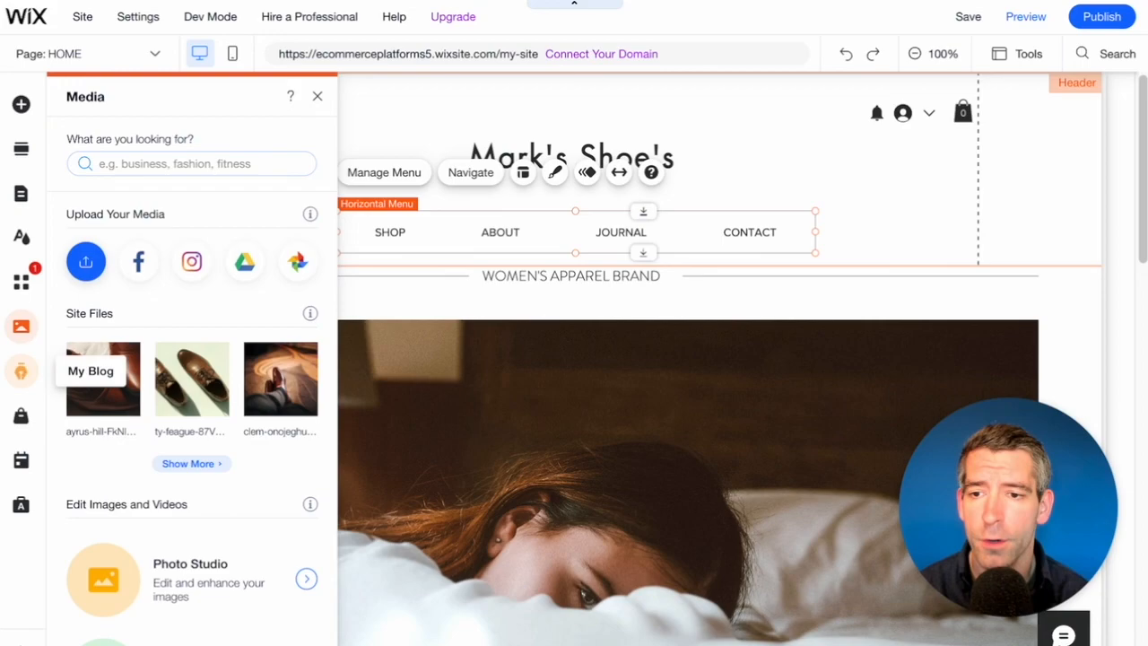
{"action": "left_click", "coordinate": [22, 370]}
{"action": "left_click", "coordinate": [361, 300]}
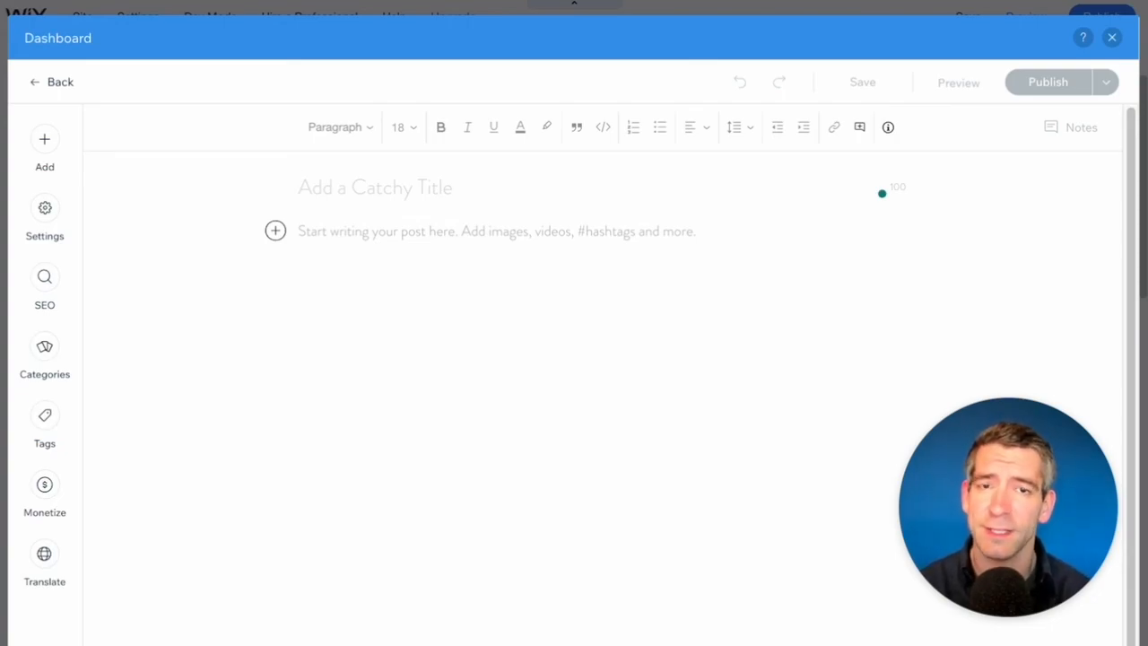
Step: Close the blank blog post and look through the sample posts on the Journal page down to the footer
{"action": "left_click", "coordinate": [1113, 38]}
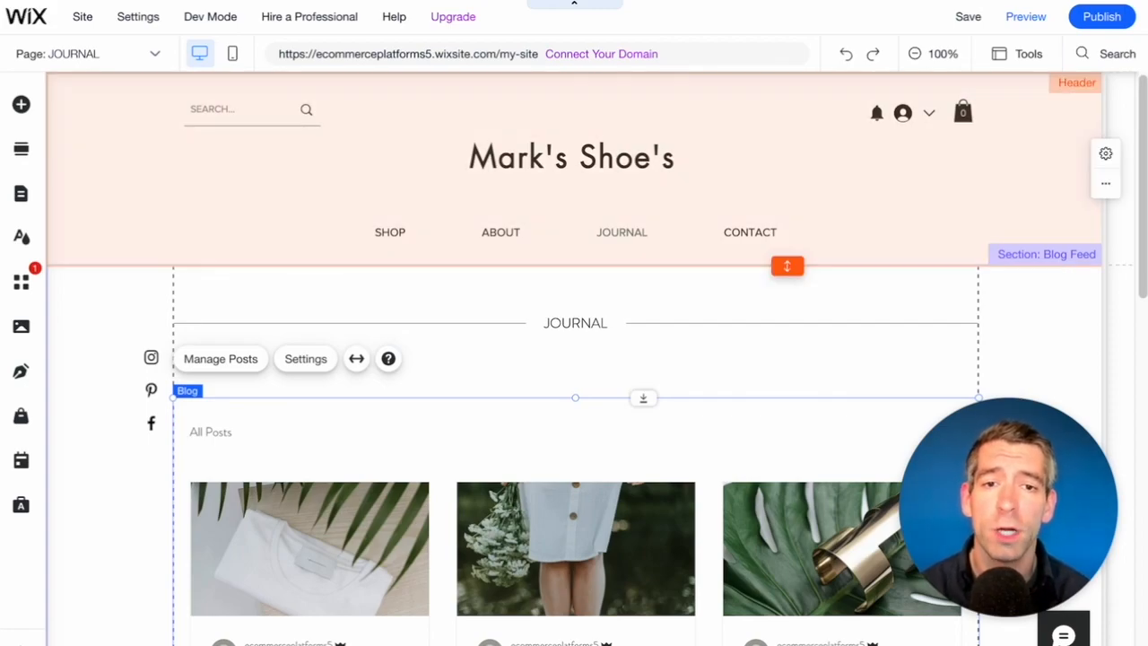
{"action": "scroll", "coordinate": [574, 359], "scroll_direction": "down", "scroll_amount": 2}
{"action": "scroll", "coordinate": [574, 359], "scroll_direction": "down", "scroll_amount": 2}
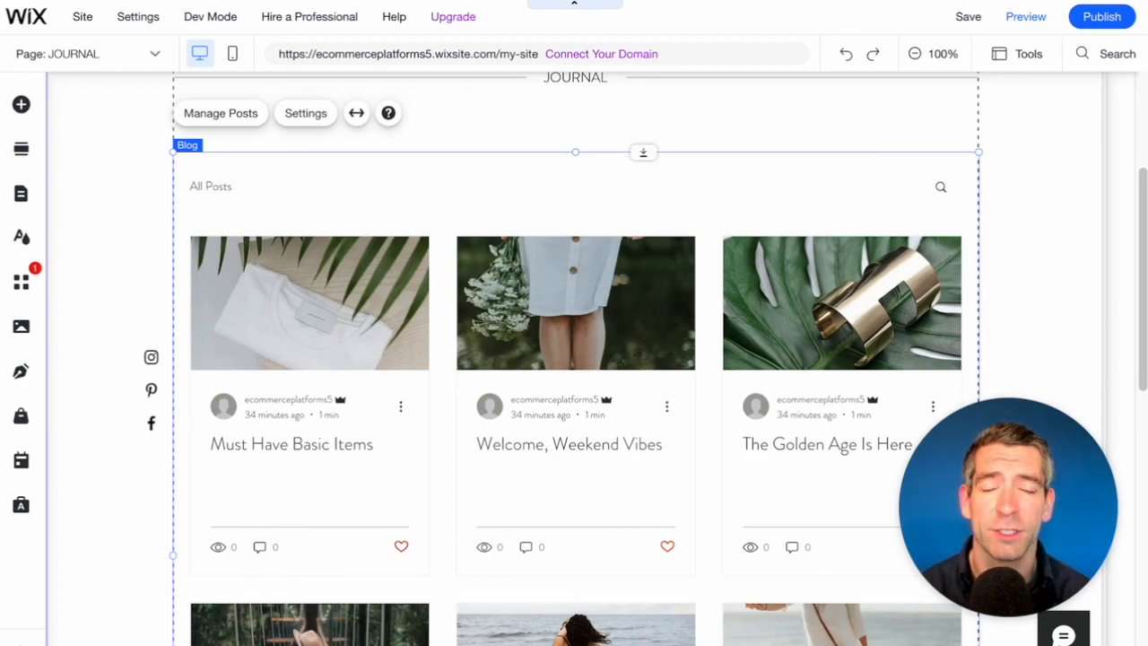
{"action": "scroll", "coordinate": [574, 359], "scroll_direction": "down", "scroll_amount": 10}
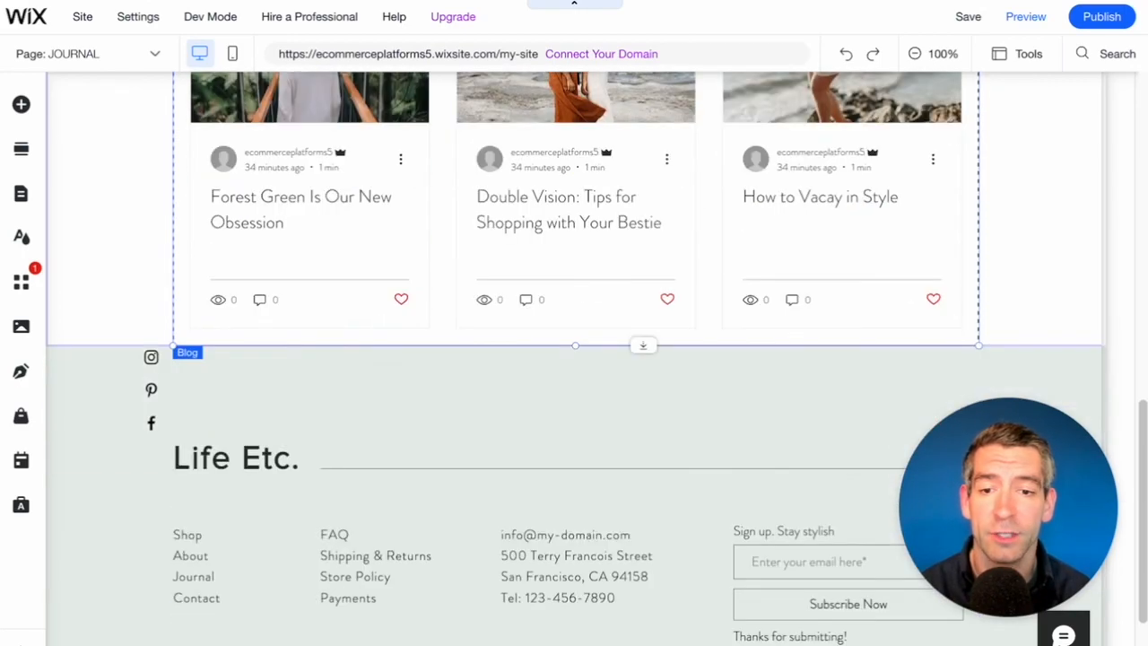
{"action": "scroll", "coordinate": [574, 359], "scroll_direction": "up", "scroll_amount": 7}
{"action": "scroll", "coordinate": [574, 359], "scroll_direction": "up", "scroll_amount": 7}
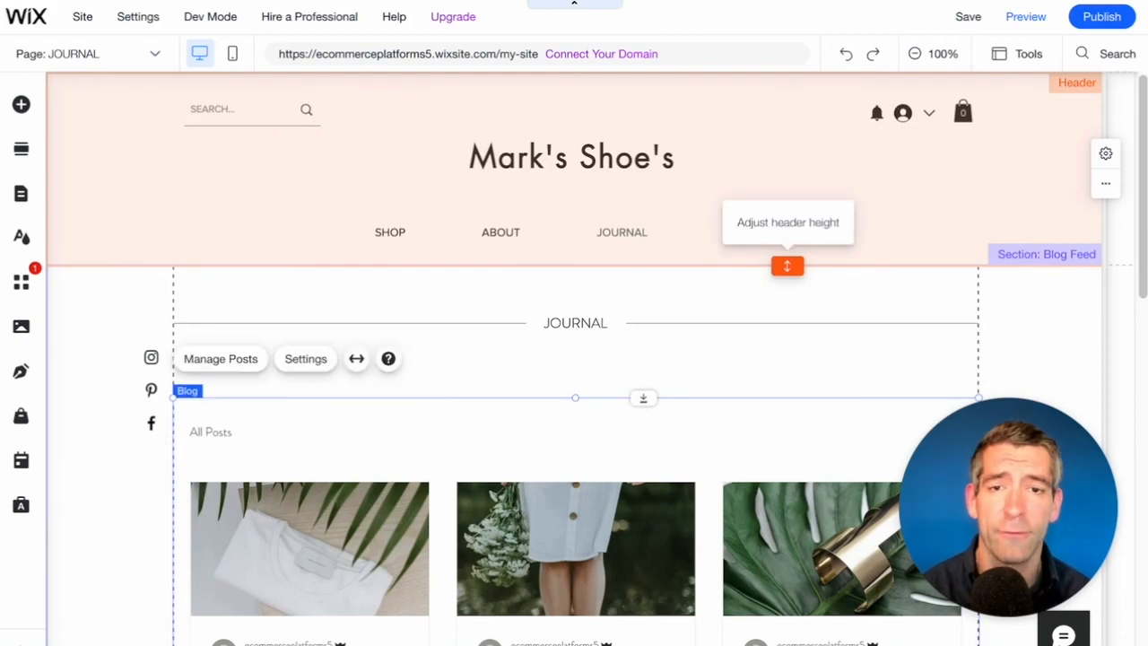